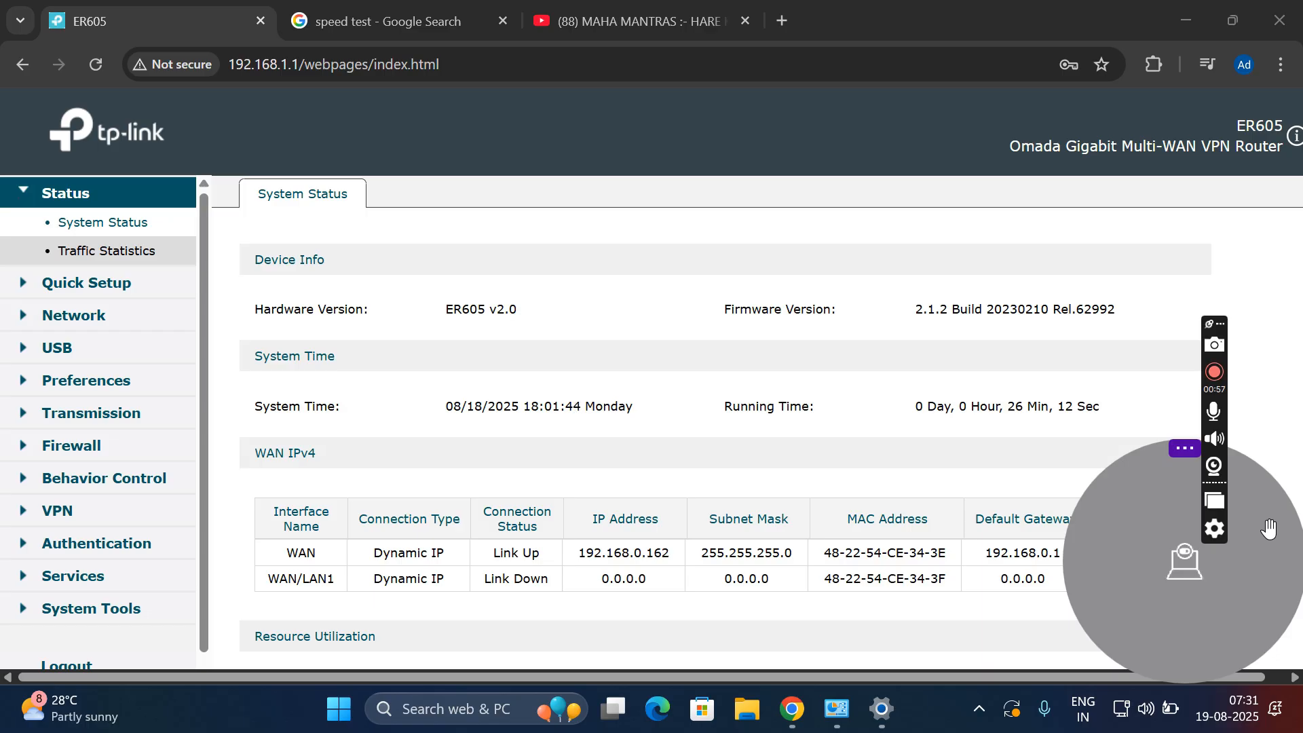
Add an IP group named Admin_Group in Preferences that uses the Admin_Group address, and save it.
{"action": "left_click", "coordinate": [89, 389]}
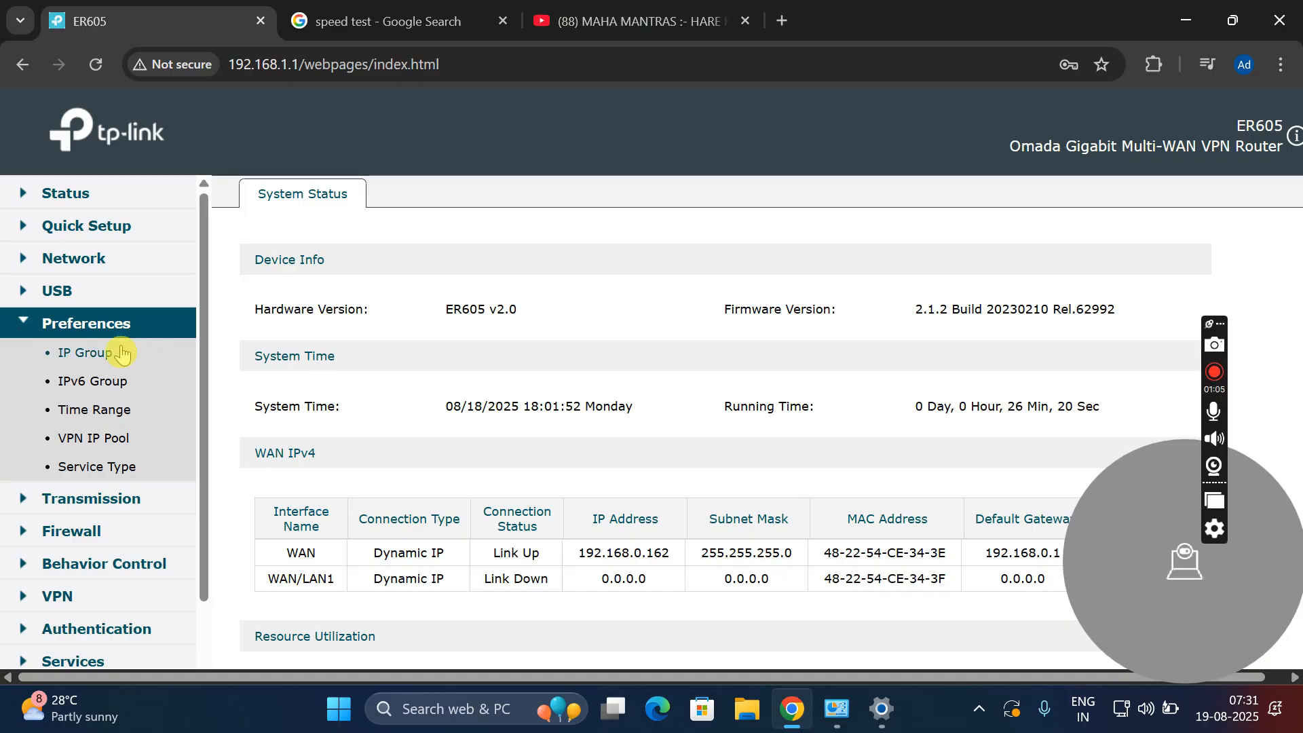
{"action": "left_click", "coordinate": [93, 360]}
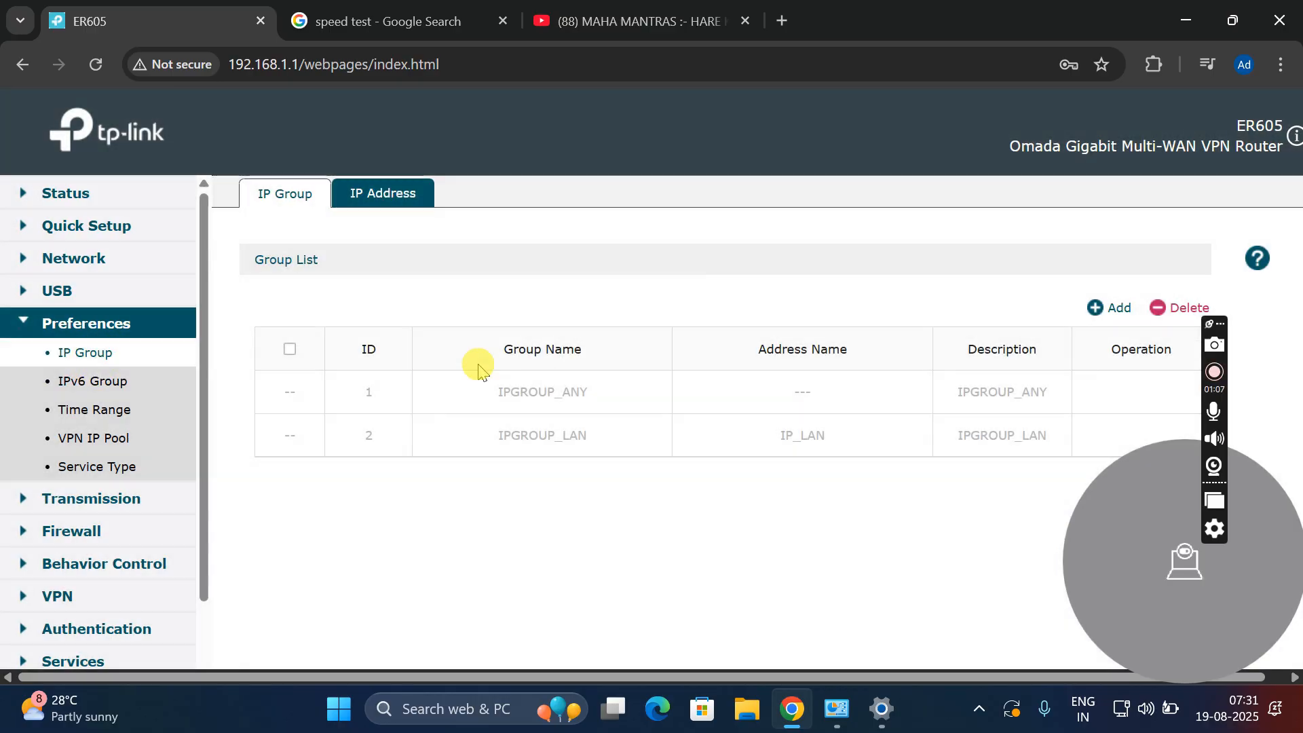
{"action": "left_click", "coordinate": [1121, 302]}
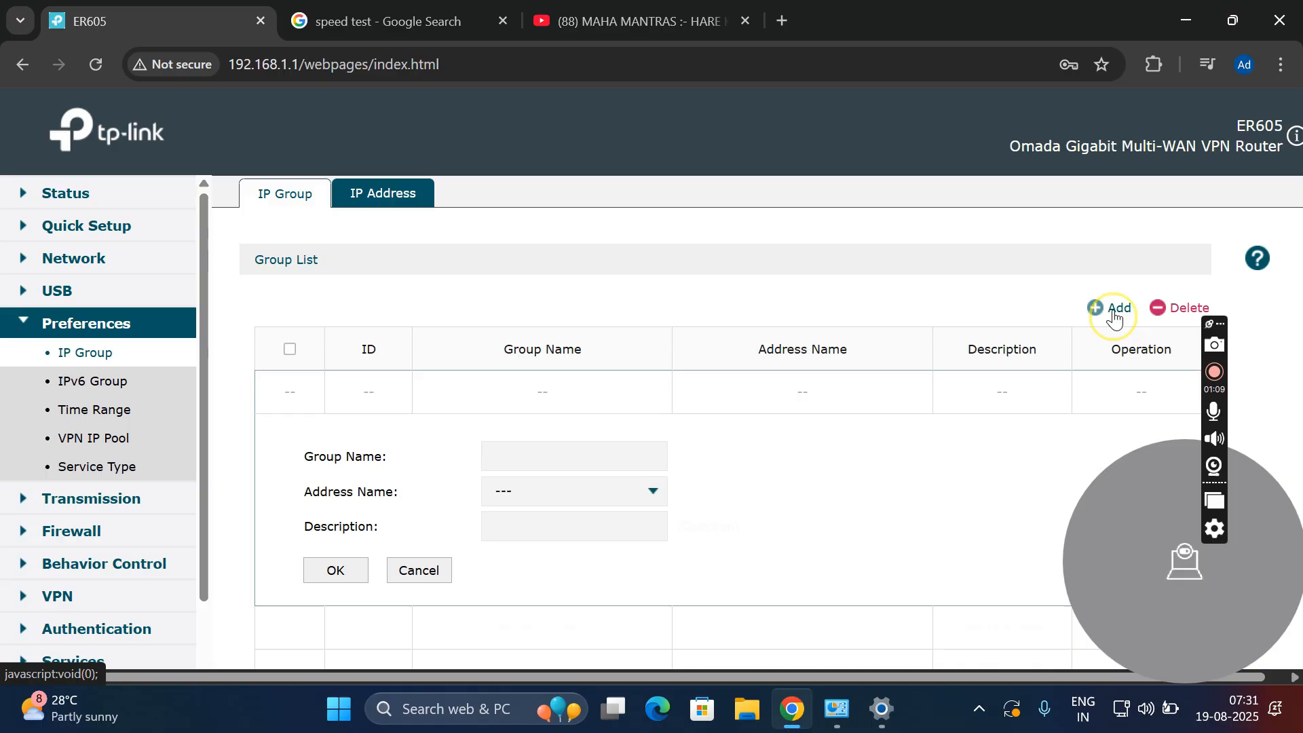
{"action": "left_click", "coordinate": [552, 457]}
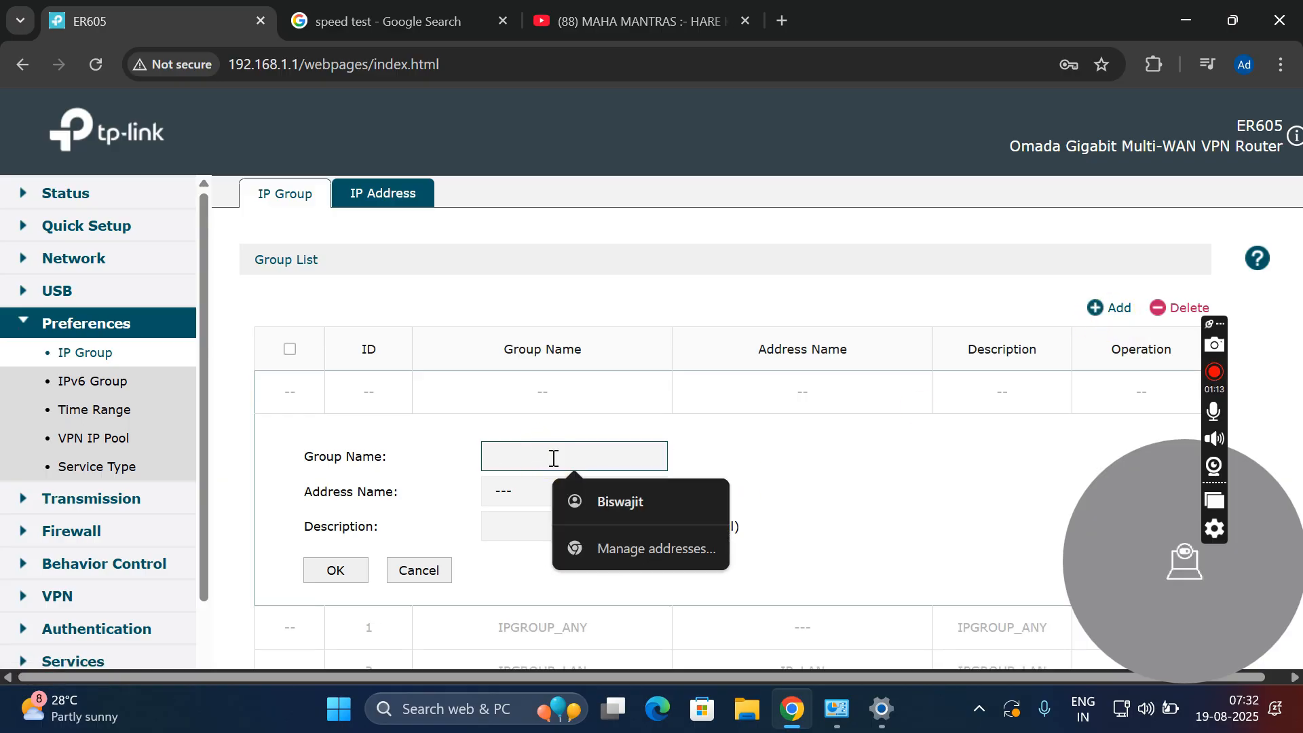
{"action": "type", "text": "Admin_Group"}
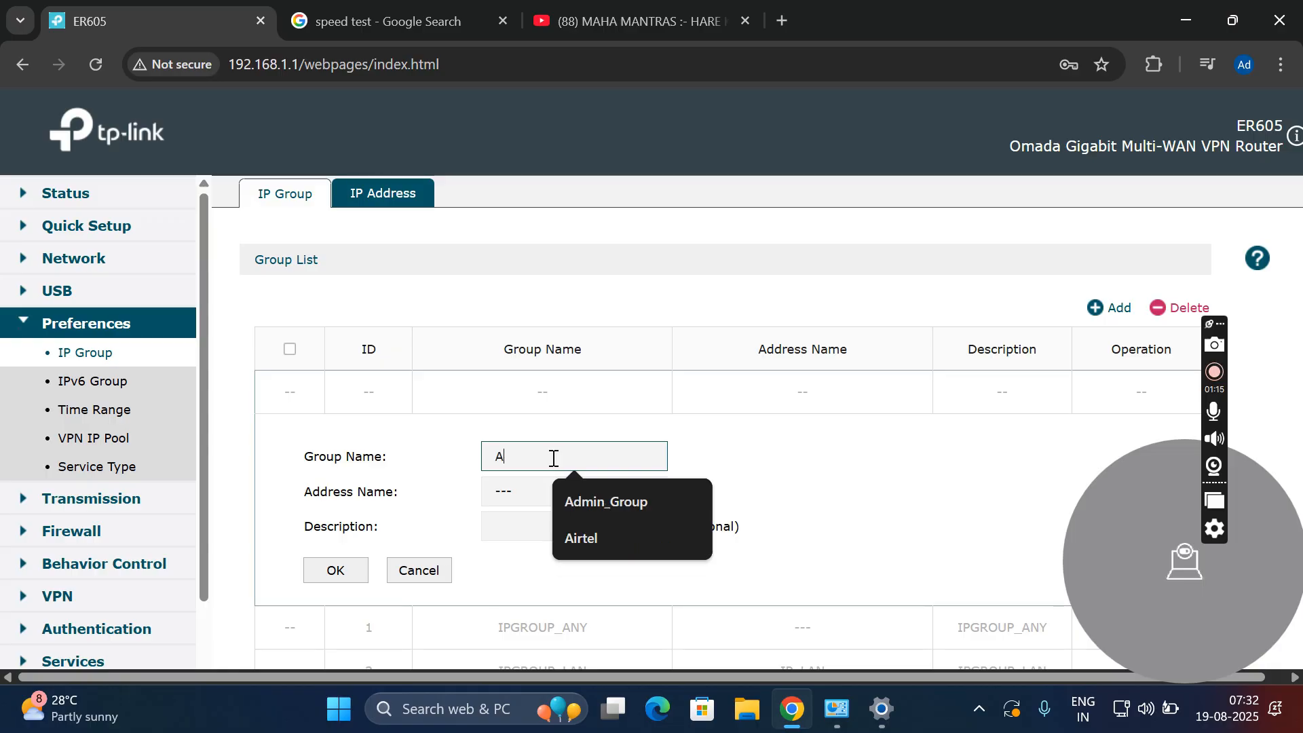
{"action": "left_click", "coordinate": [649, 504]}
{"action": "left_click", "coordinate": [582, 490]}
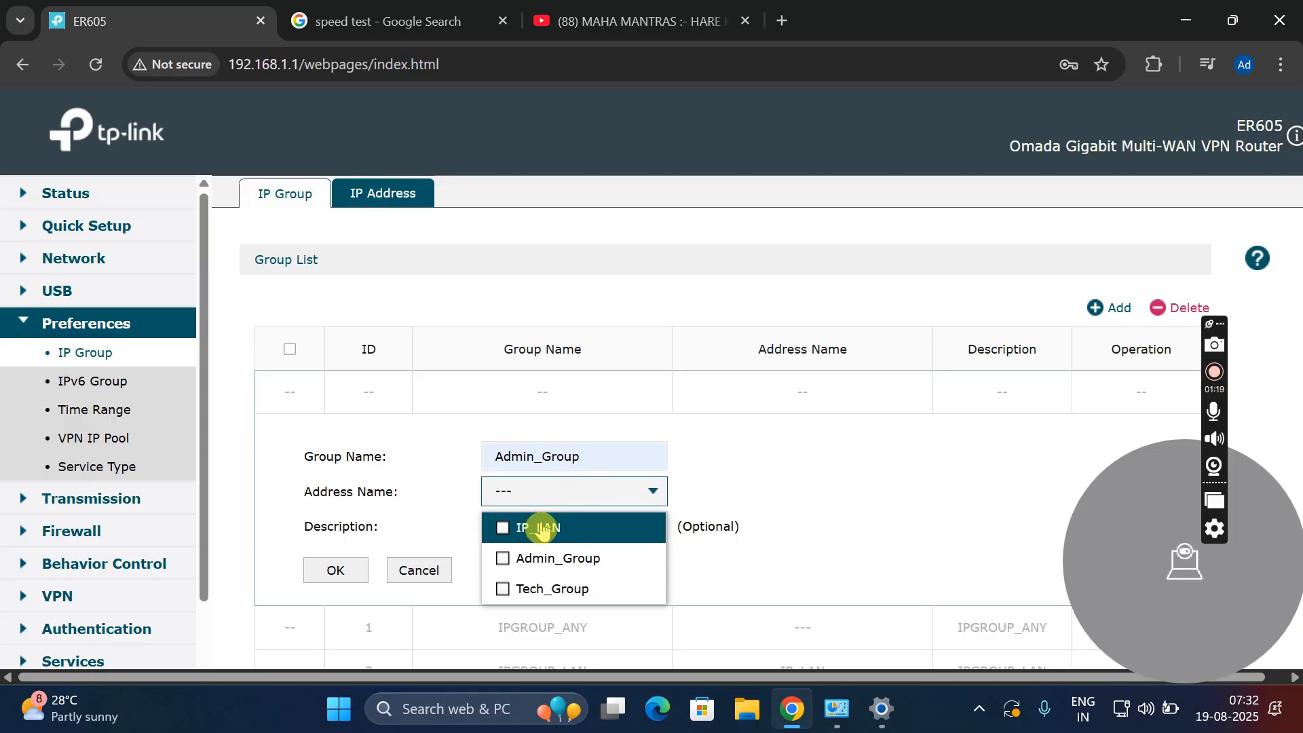
{"action": "left_click", "coordinate": [509, 558]}
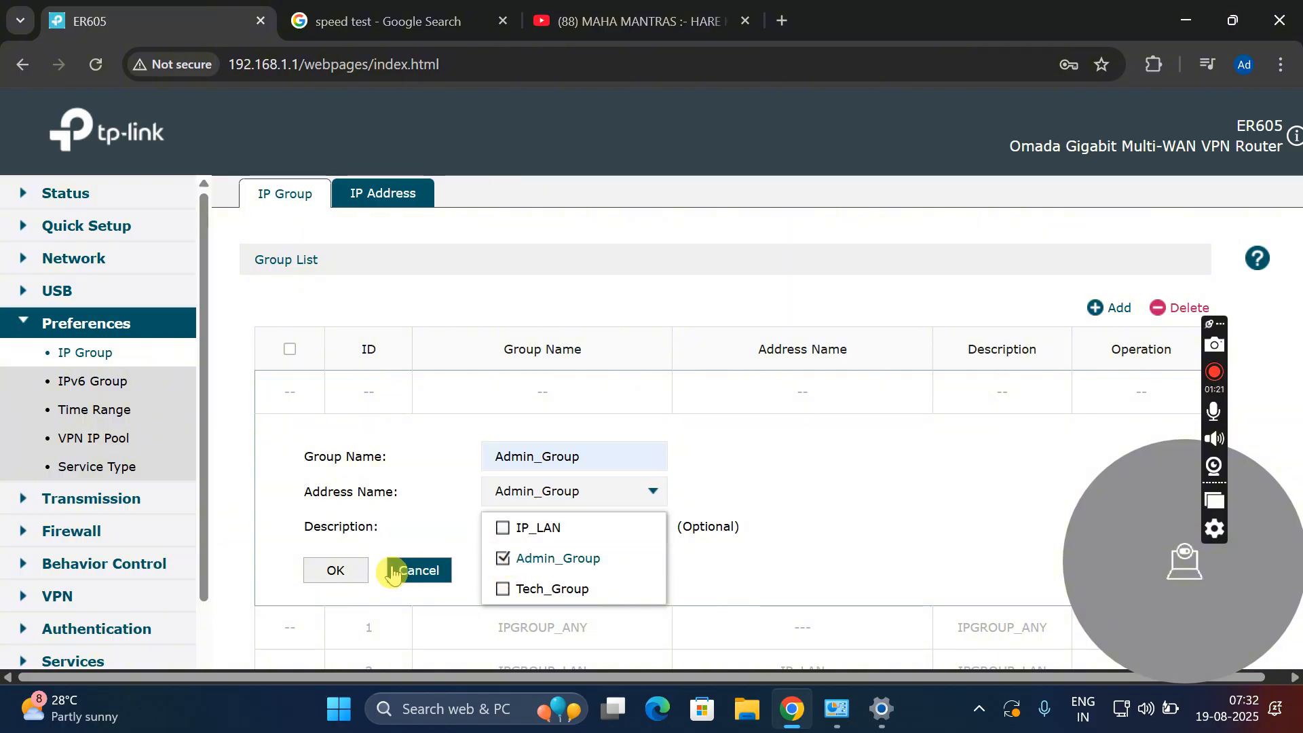
{"action": "left_click", "coordinate": [875, 530]}
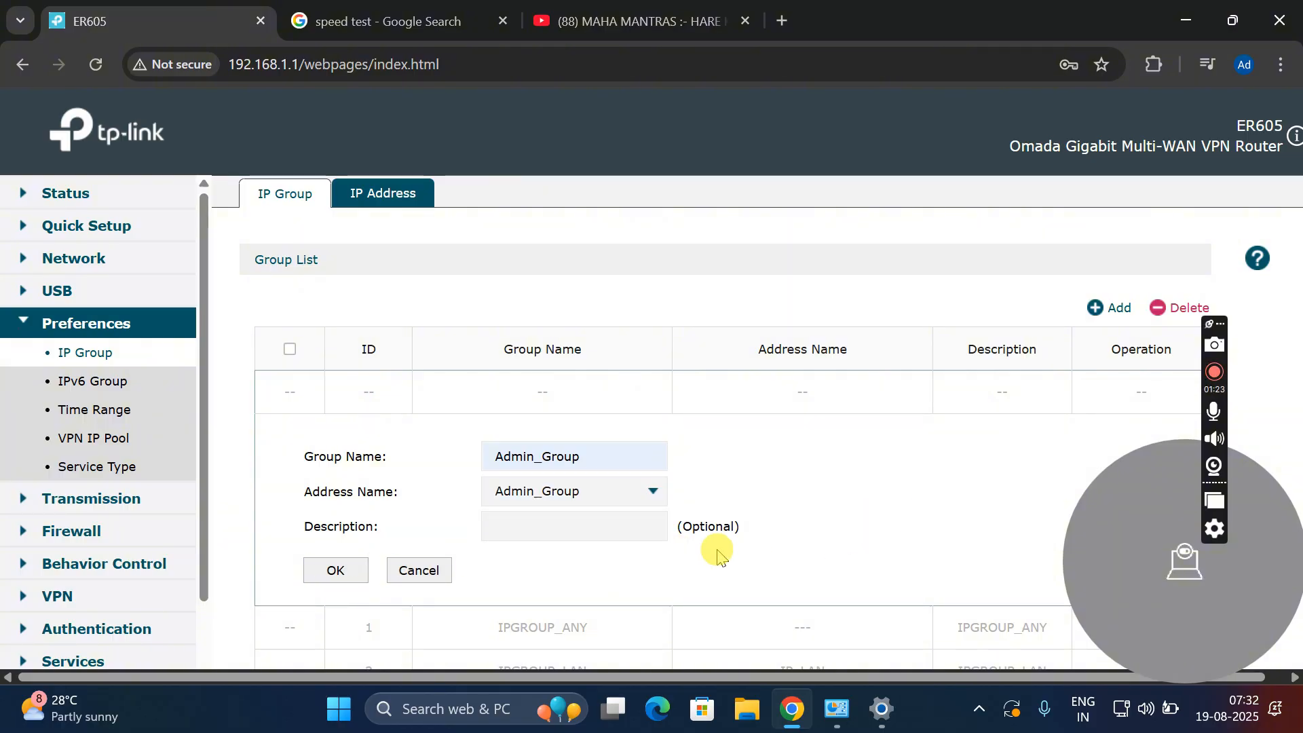
{"action": "left_click", "coordinate": [346, 572]}
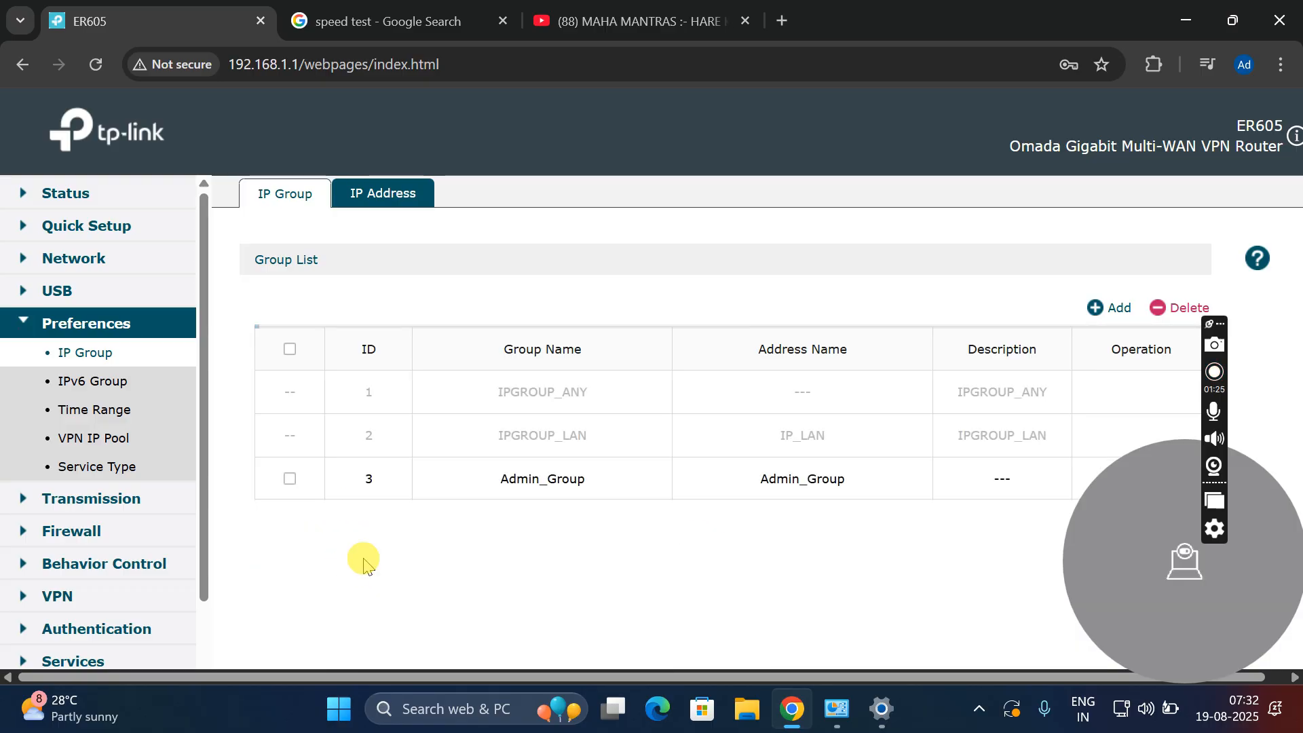
Add a second IP group named Tech_Group that uses the Tech_Group address, and save it.
{"action": "left_click", "coordinate": [1099, 309]}
{"action": "left_click", "coordinate": [545, 452]}
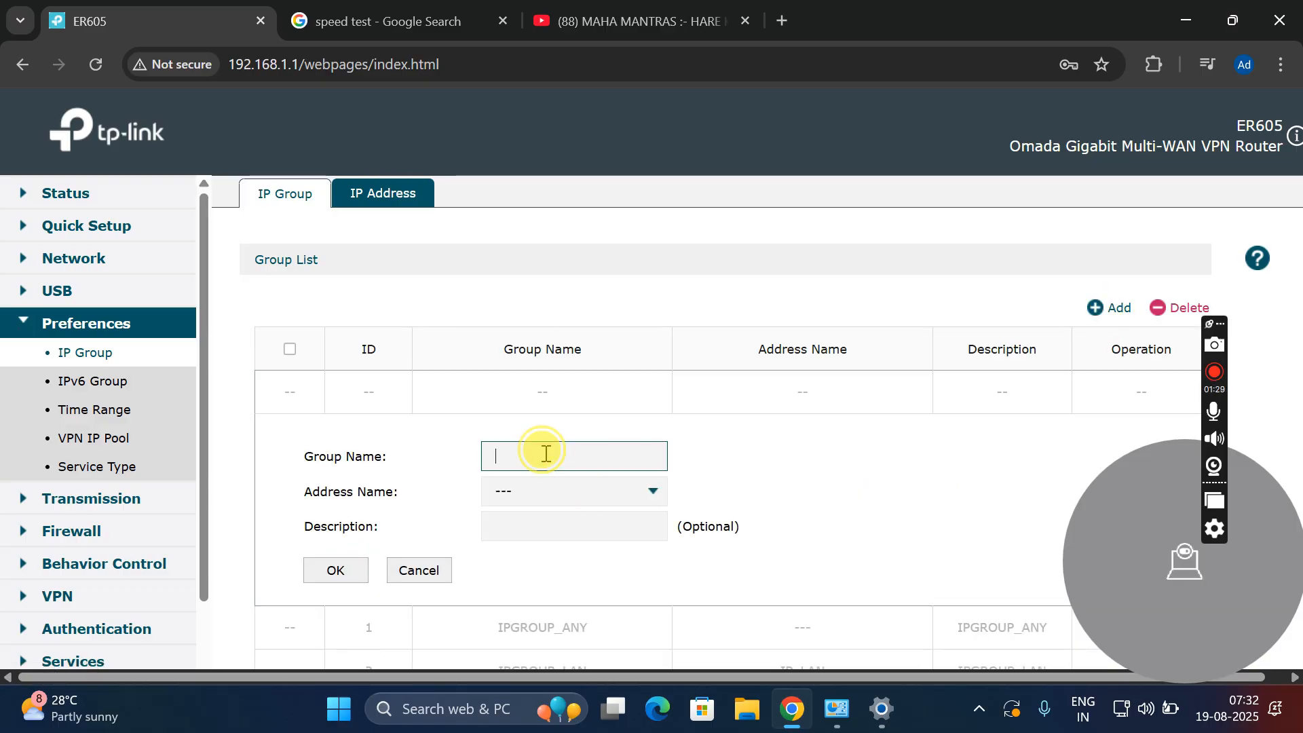
{"action": "type", "text": "Tech_Group"}
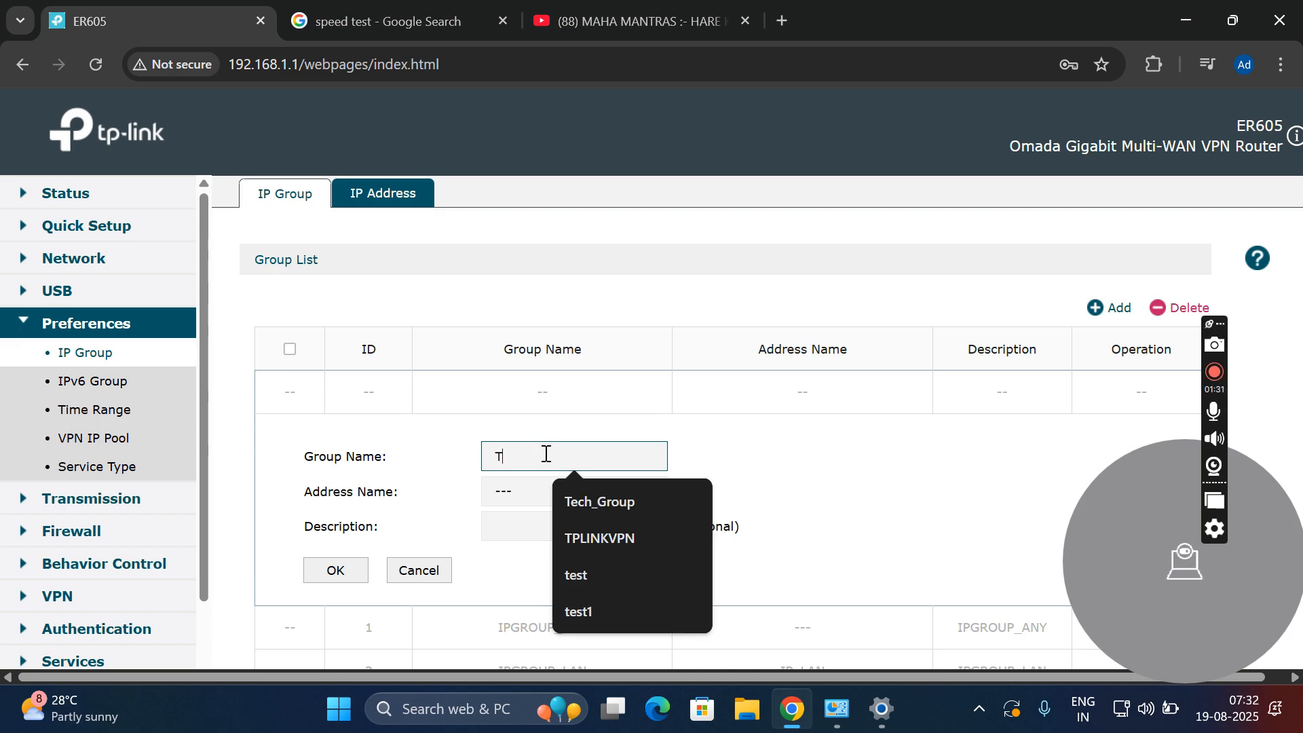
{"action": "left_click", "coordinate": [577, 487]}
{"action": "left_click", "coordinate": [628, 506]}
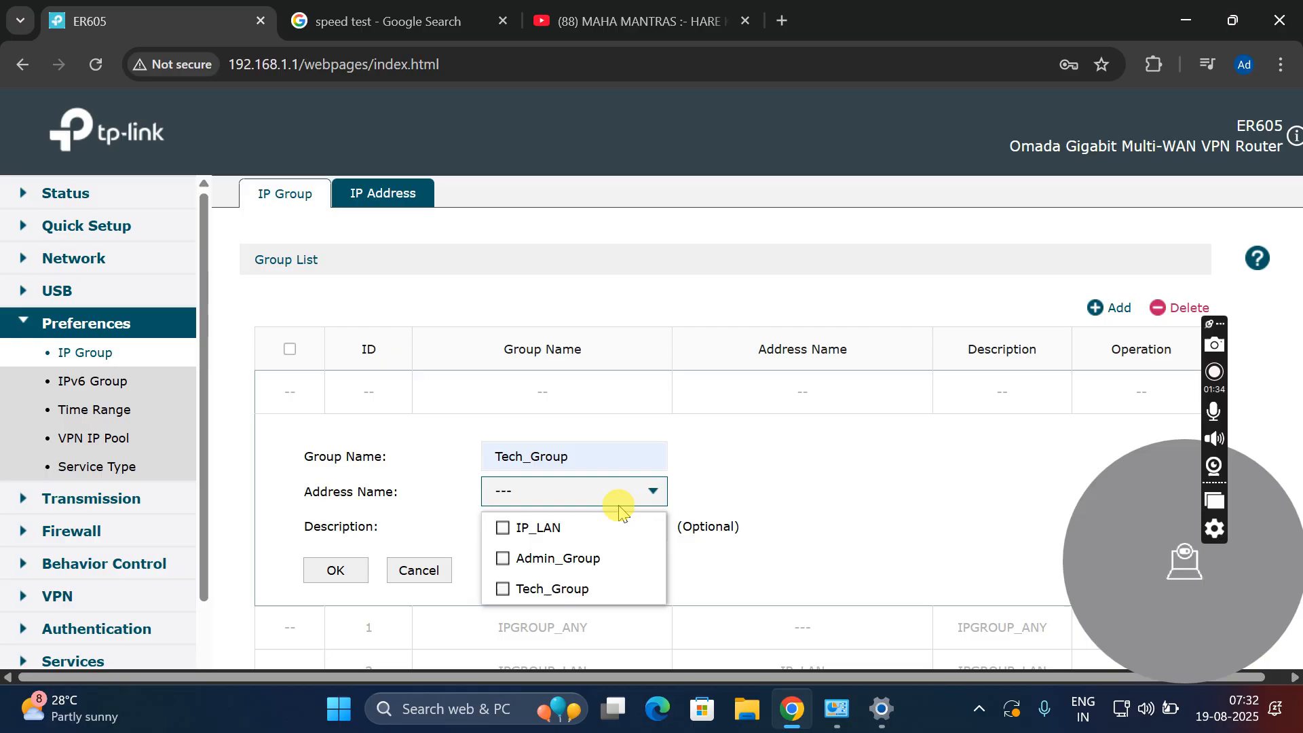
{"action": "left_click", "coordinate": [551, 589]}
{"action": "left_click", "coordinate": [329, 570]}
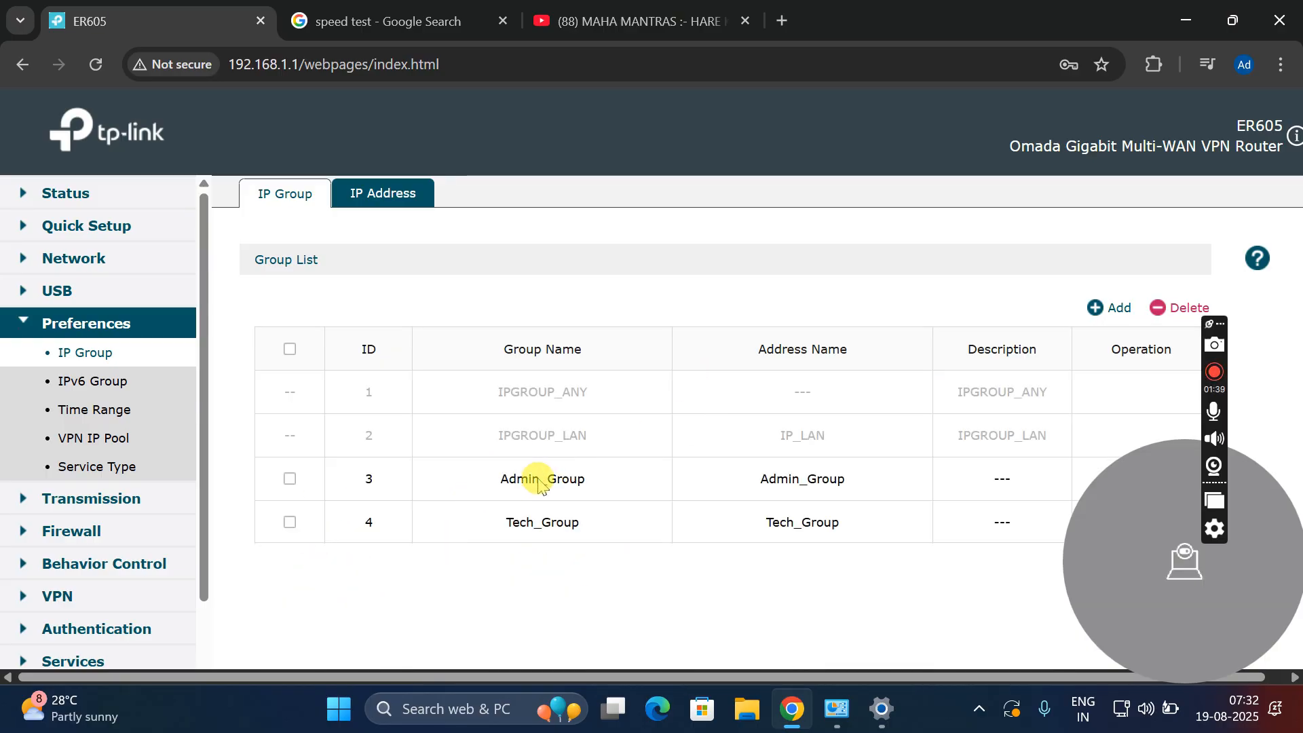
Delete the Admin_Group and Tech_Group entries from the IP Address list.
{"action": "left_click", "coordinate": [395, 214]}
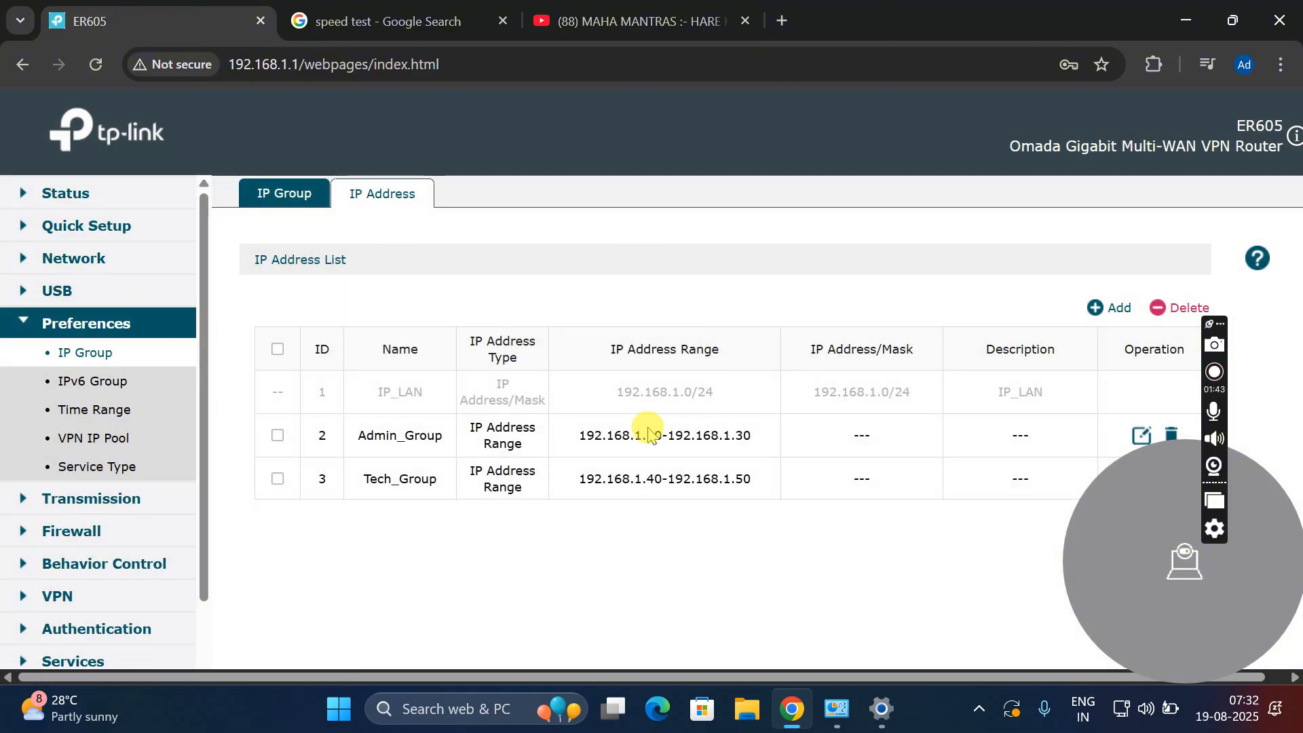
{"action": "left_click", "coordinate": [1173, 435]}
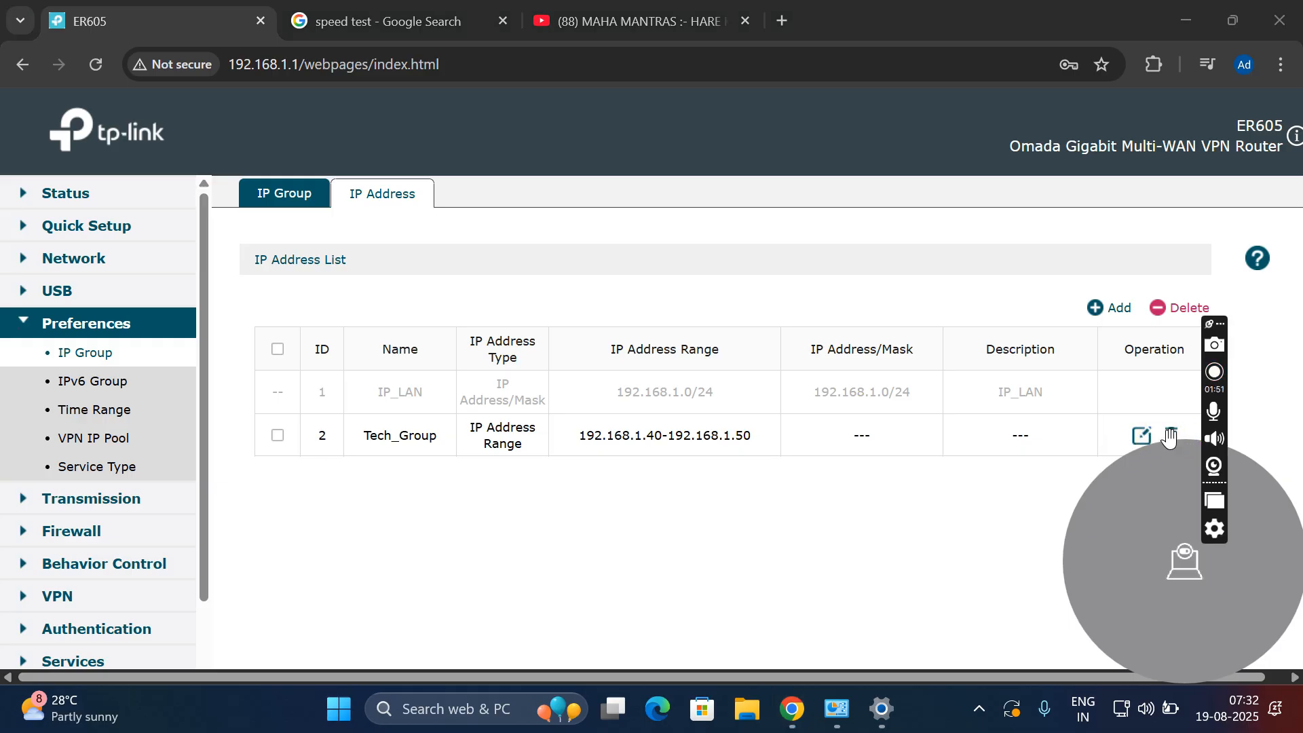
{"action": "left_click_drag", "start_coordinate": [1159, 481], "coordinate": [1062, 531]}
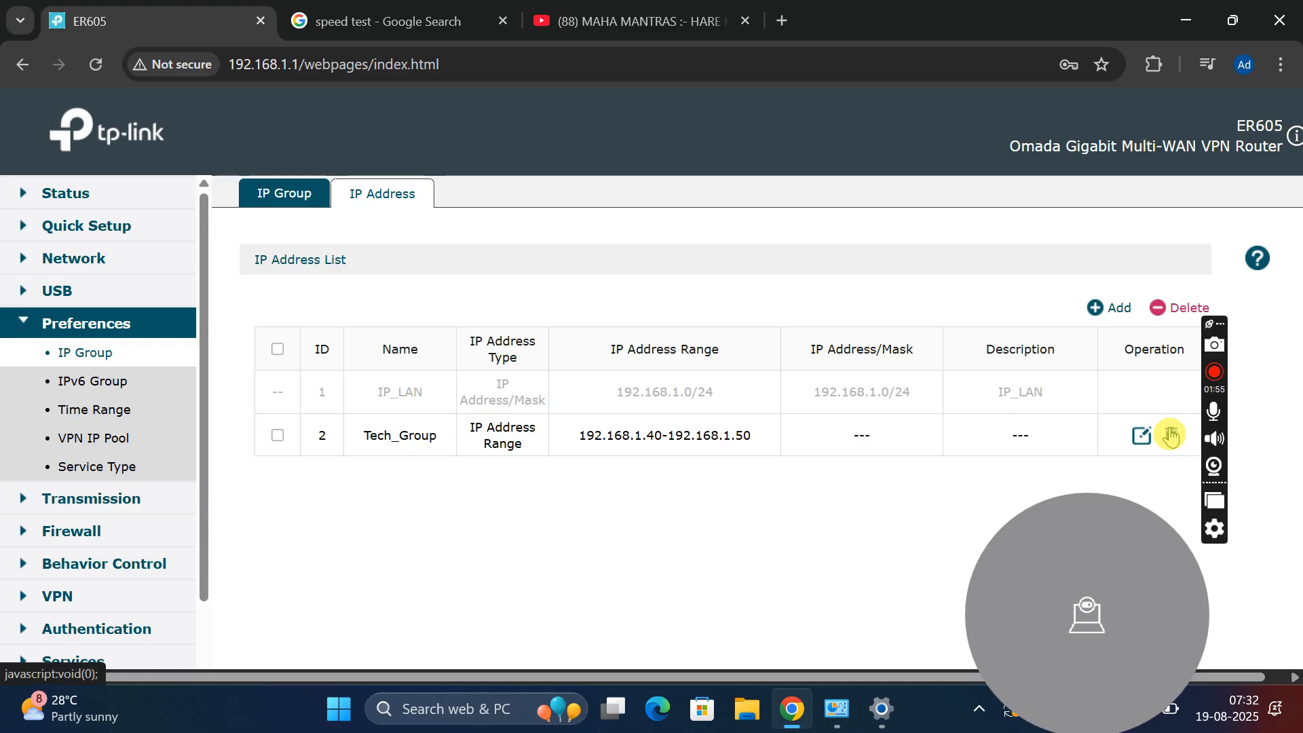
{"action": "left_click", "coordinate": [1172, 441]}
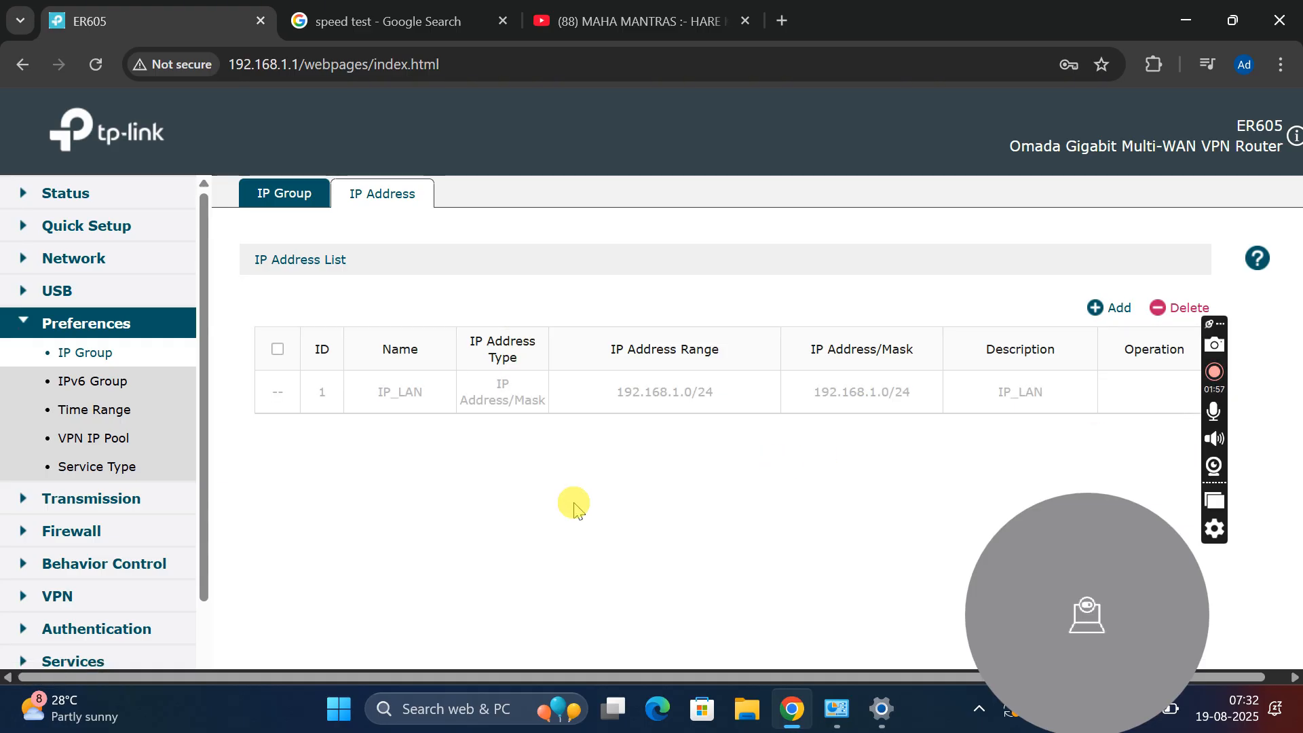
Start a new IP address entry and name it Admin_Group.
{"action": "left_click", "coordinate": [1099, 307]}
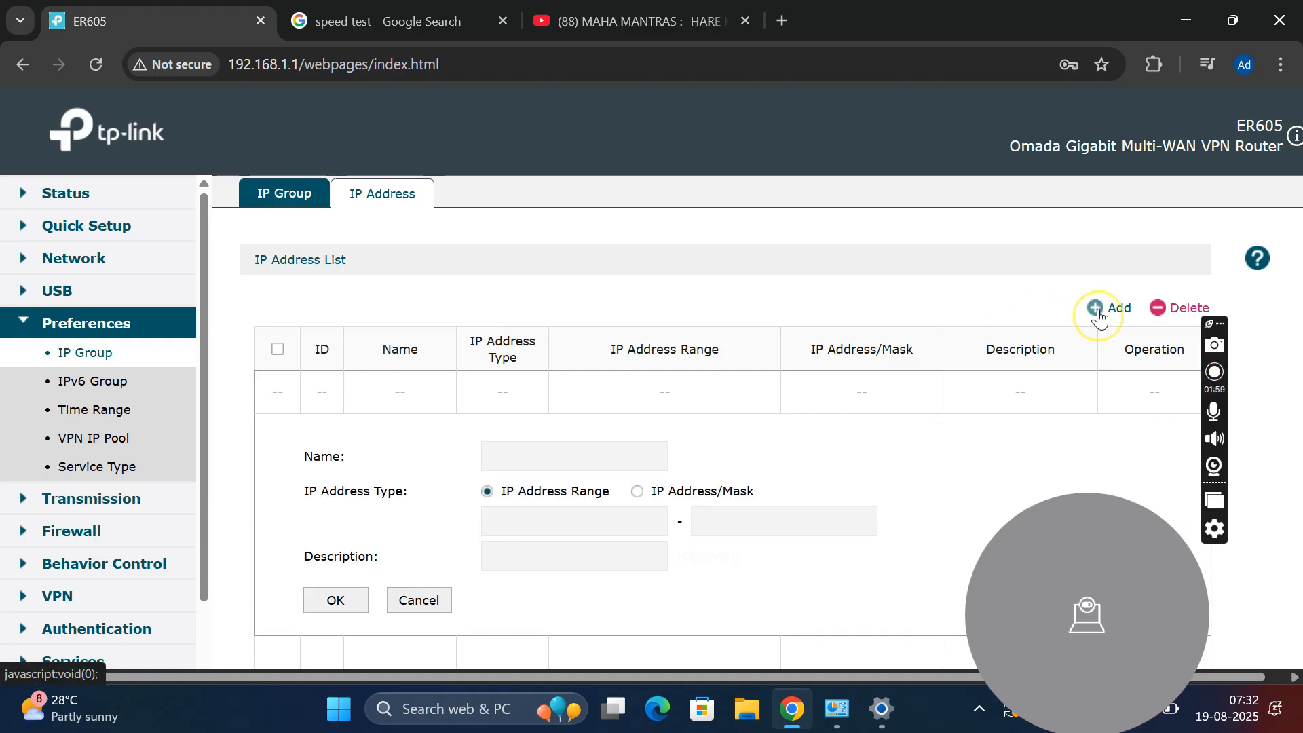
{"action": "left_click", "coordinate": [539, 457]}
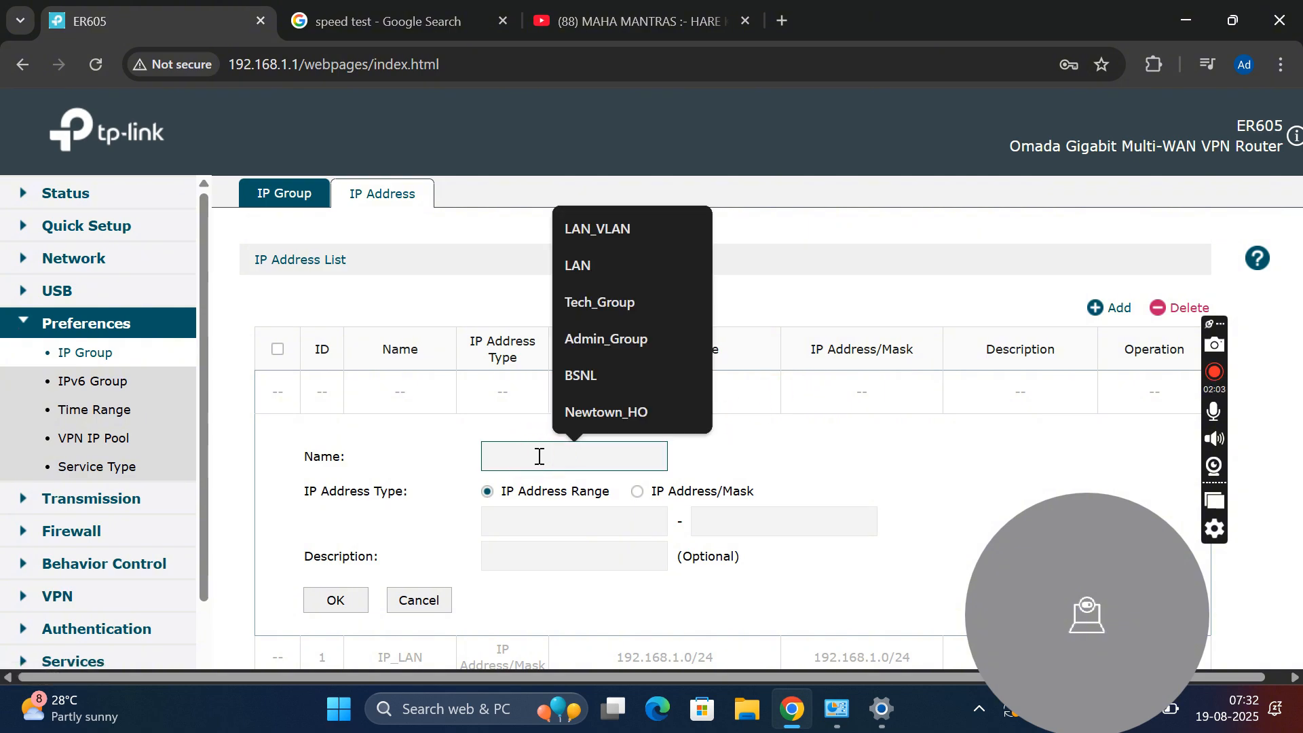
{"action": "left_click", "coordinate": [611, 304]}
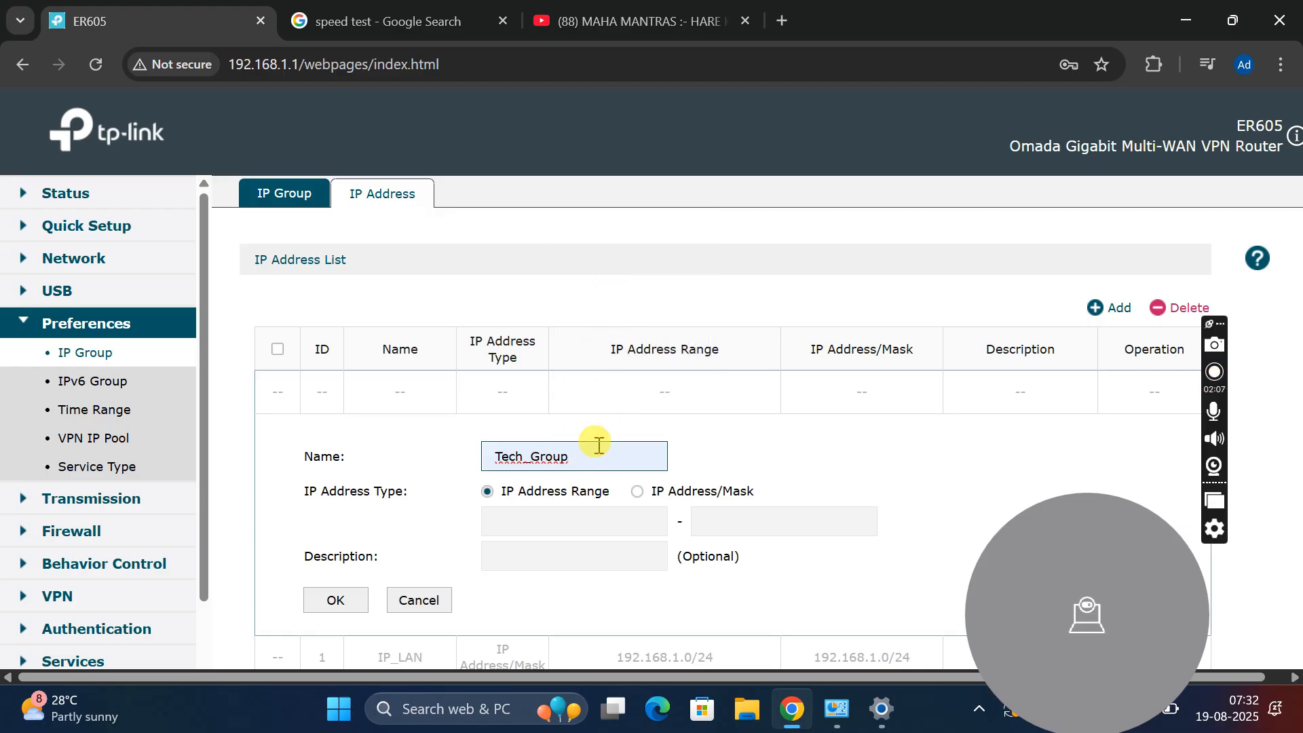
{"action": "key", "text": "BackSpace"}
{"action": "key", "text": "BackSpace"}
{"action": "key", "text": "BackSpace"}
{"action": "key", "text": "BackSpace"}
{"action": "key", "text": "BackSpace"}
{"action": "key", "text": "BackSpace"}
{"action": "key", "text": "BackSpace"}
{"action": "key", "text": "BackSpace"}
{"action": "key", "text": "BackSpace"}
{"action": "key", "text": "BackSpace"}
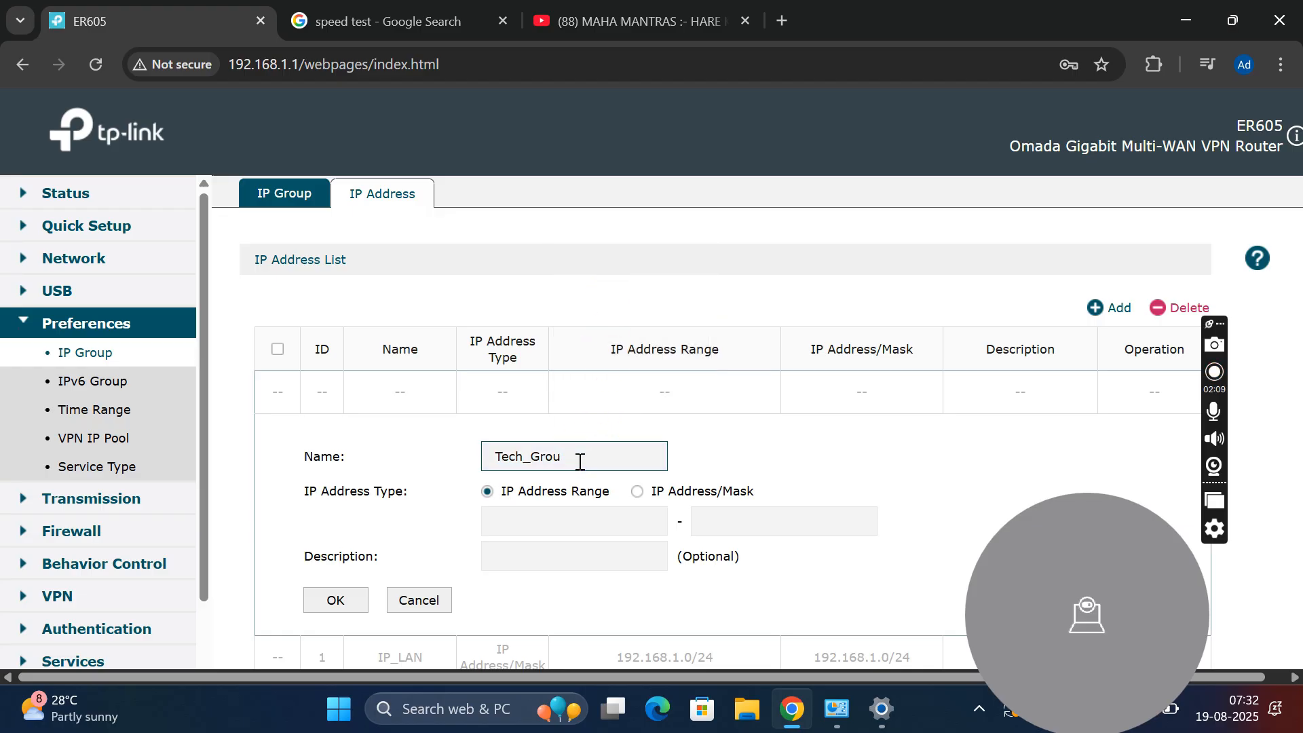
{"action": "type", "text": "a"}
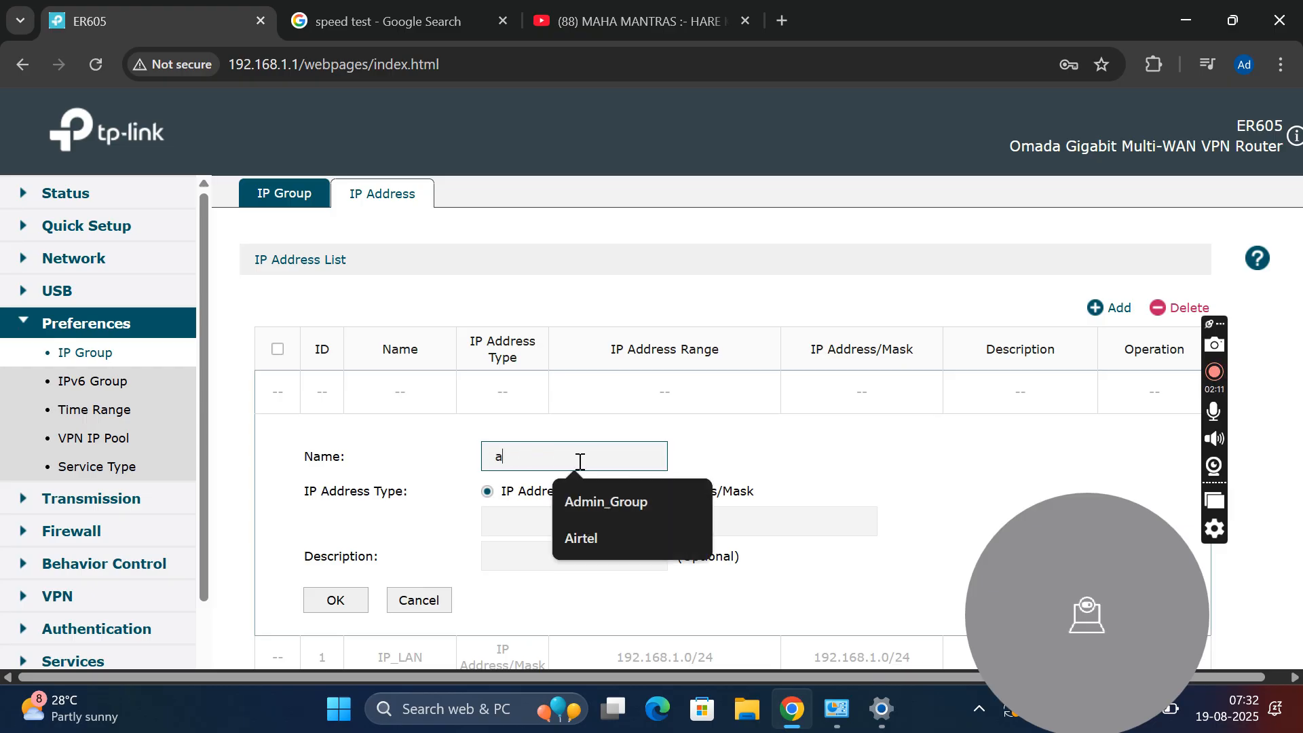
{"action": "left_click", "coordinate": [577, 501]}
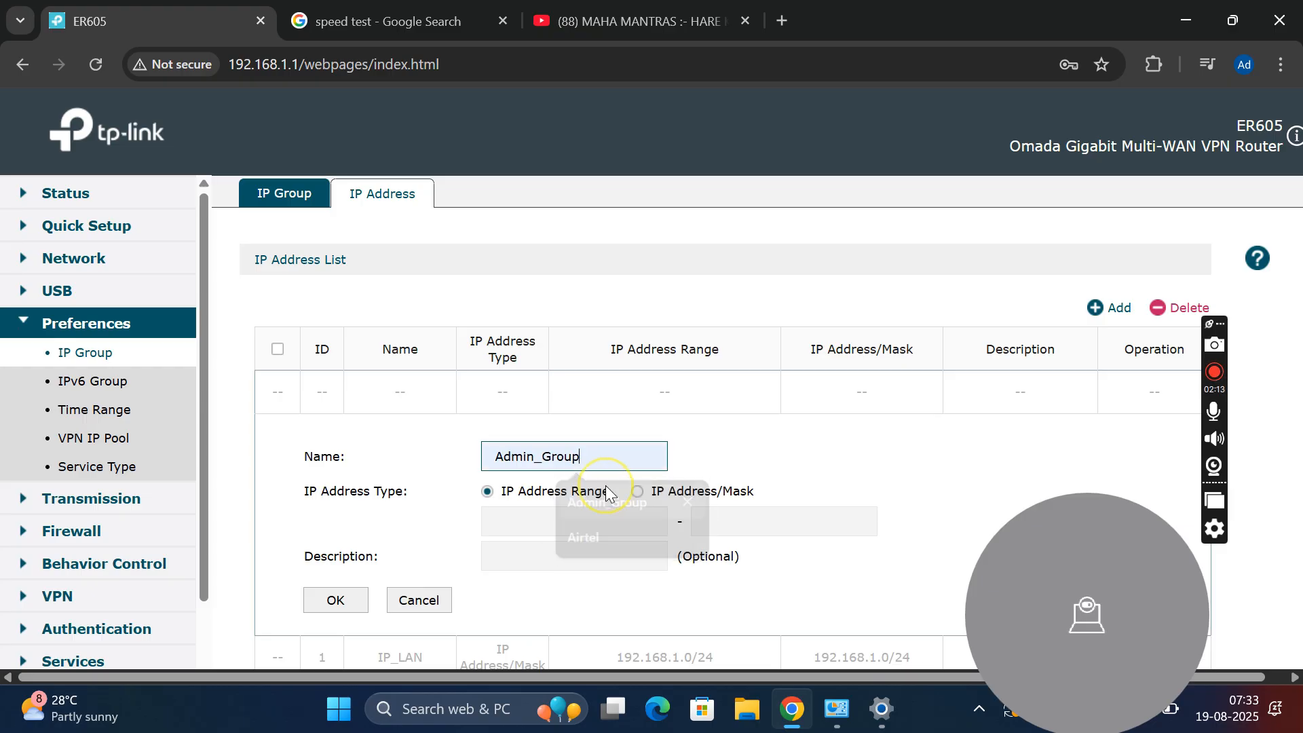
Set the Admin_Group address range to 192.168.1.20 - 192.168.1.50 and save the entry.
{"action": "left_click", "coordinate": [518, 519]}
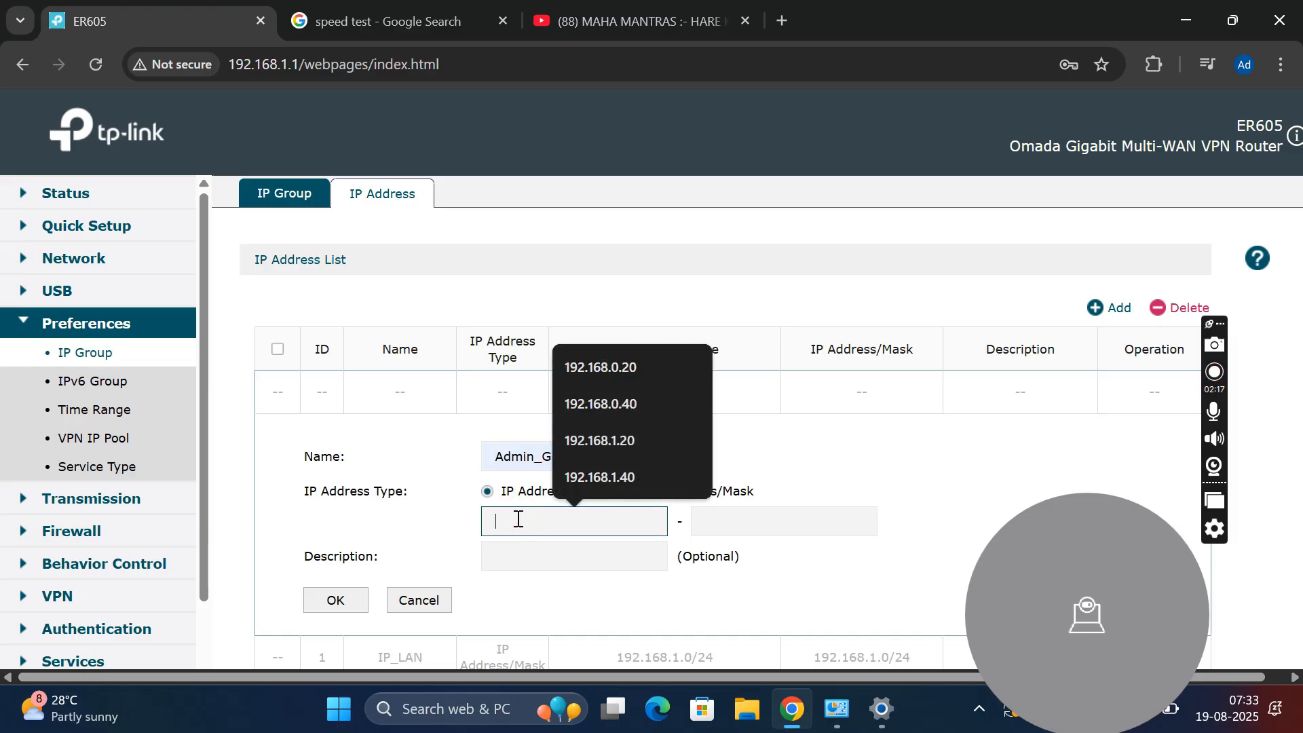
{"action": "type", "text": "192.168.1."}
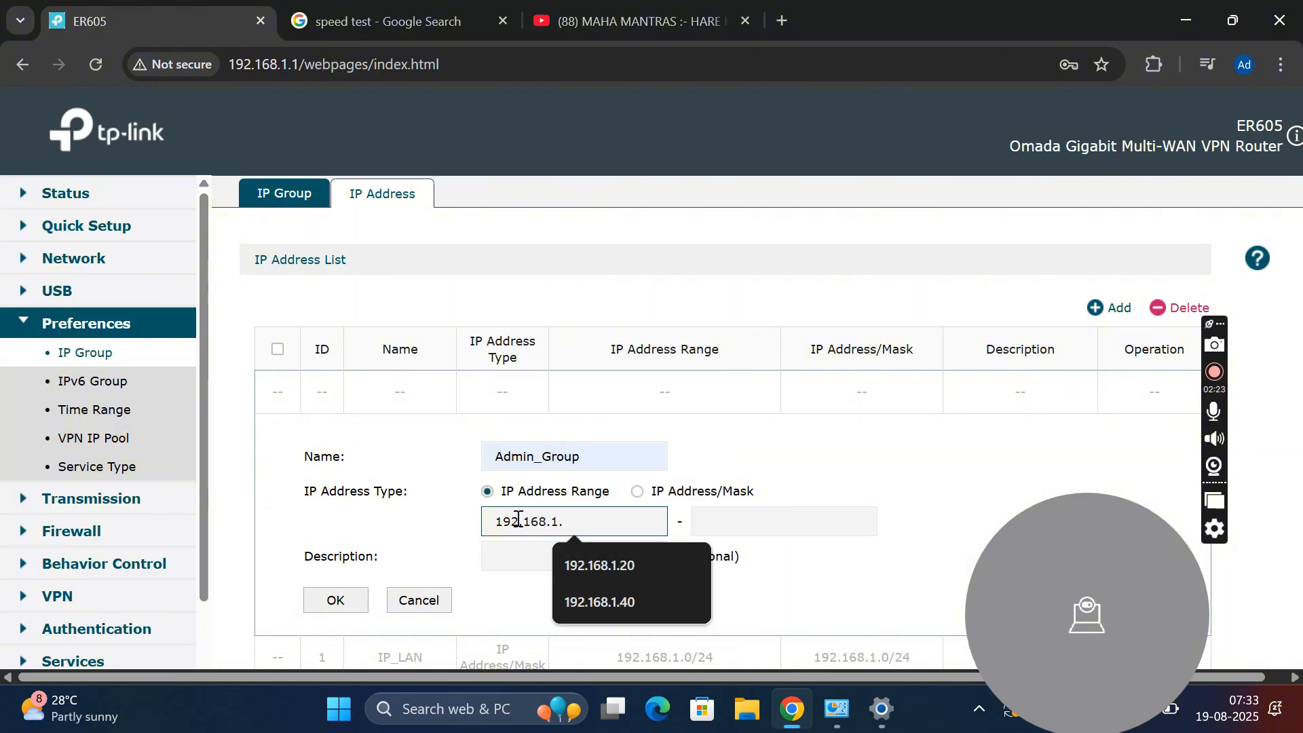
{"action": "type", "text": "20"}
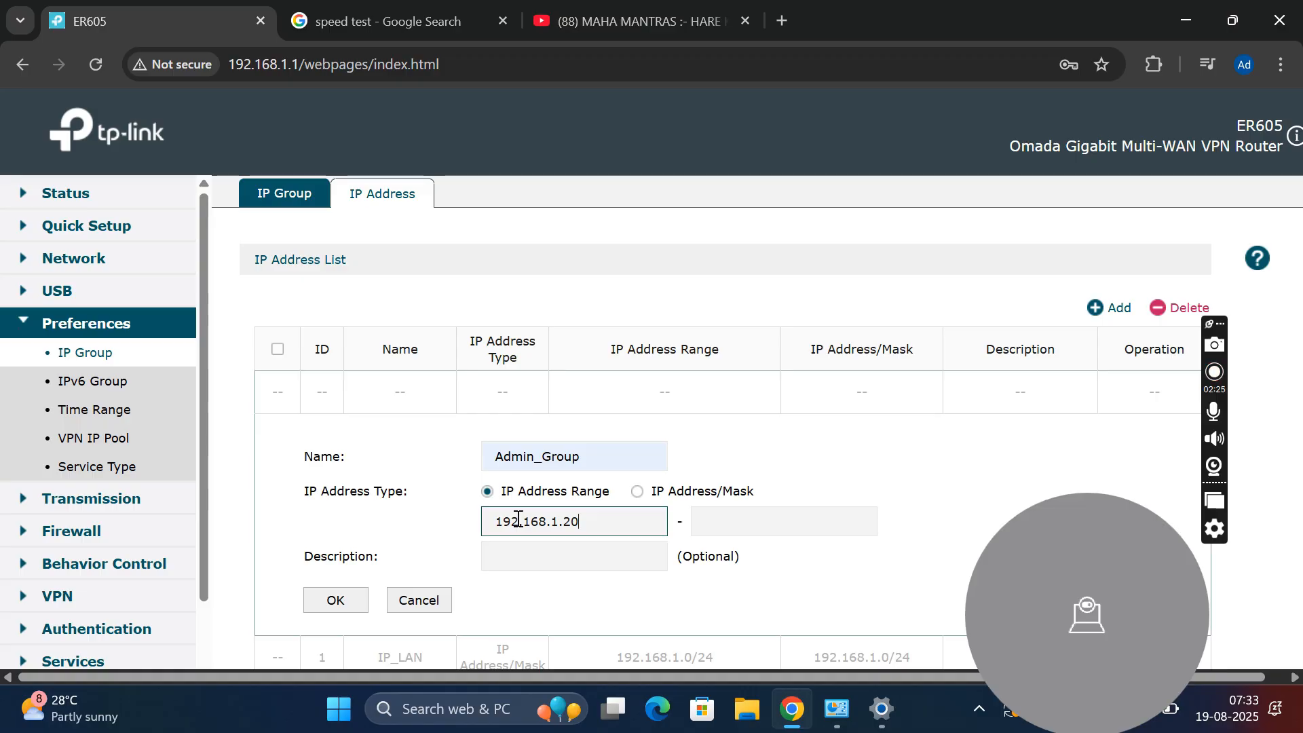
{"action": "left_click", "coordinate": [728, 518]}
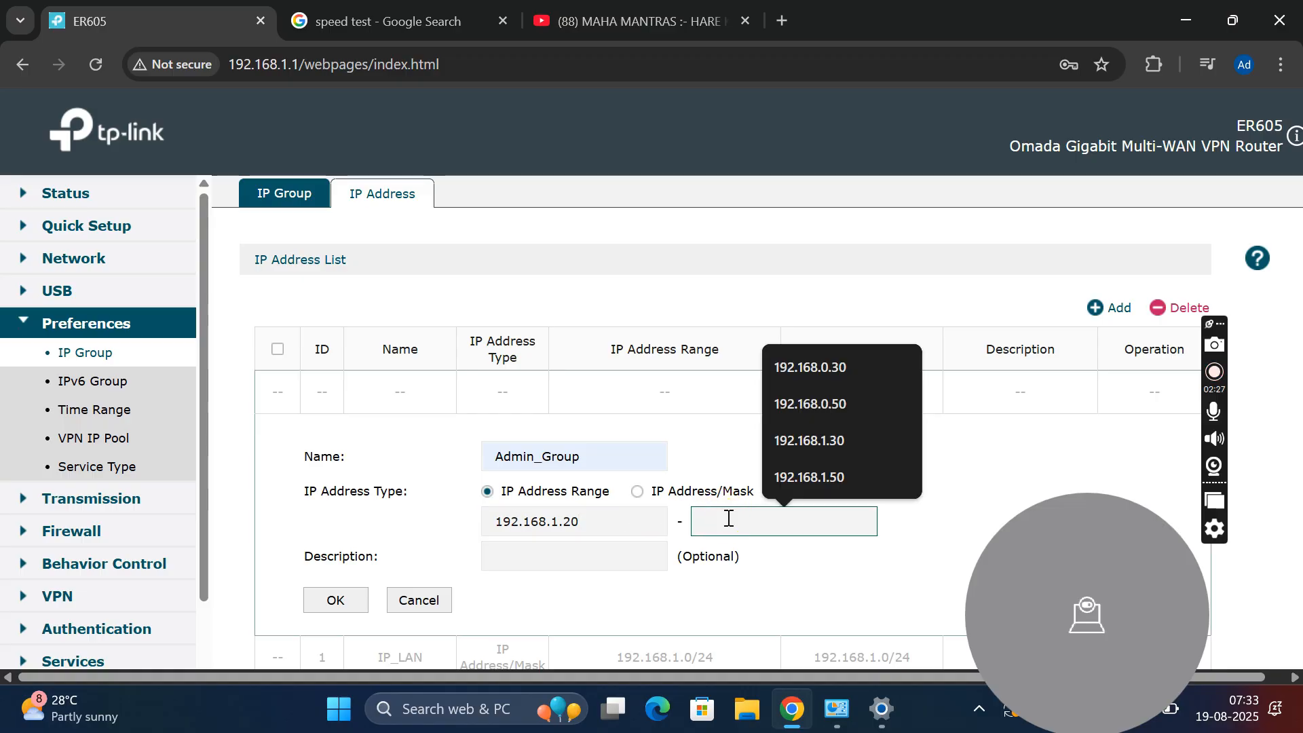
{"action": "type", "text": "192.168."}
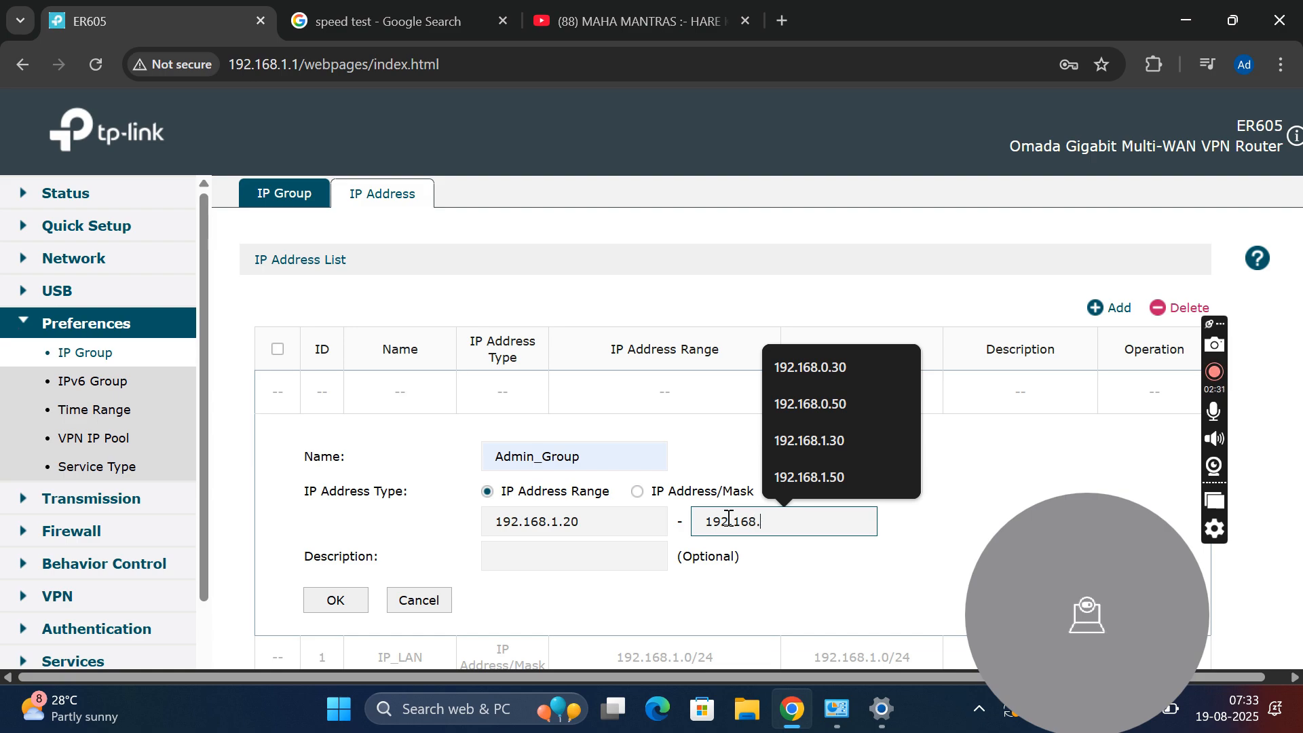
{"action": "type", "text": "1."}
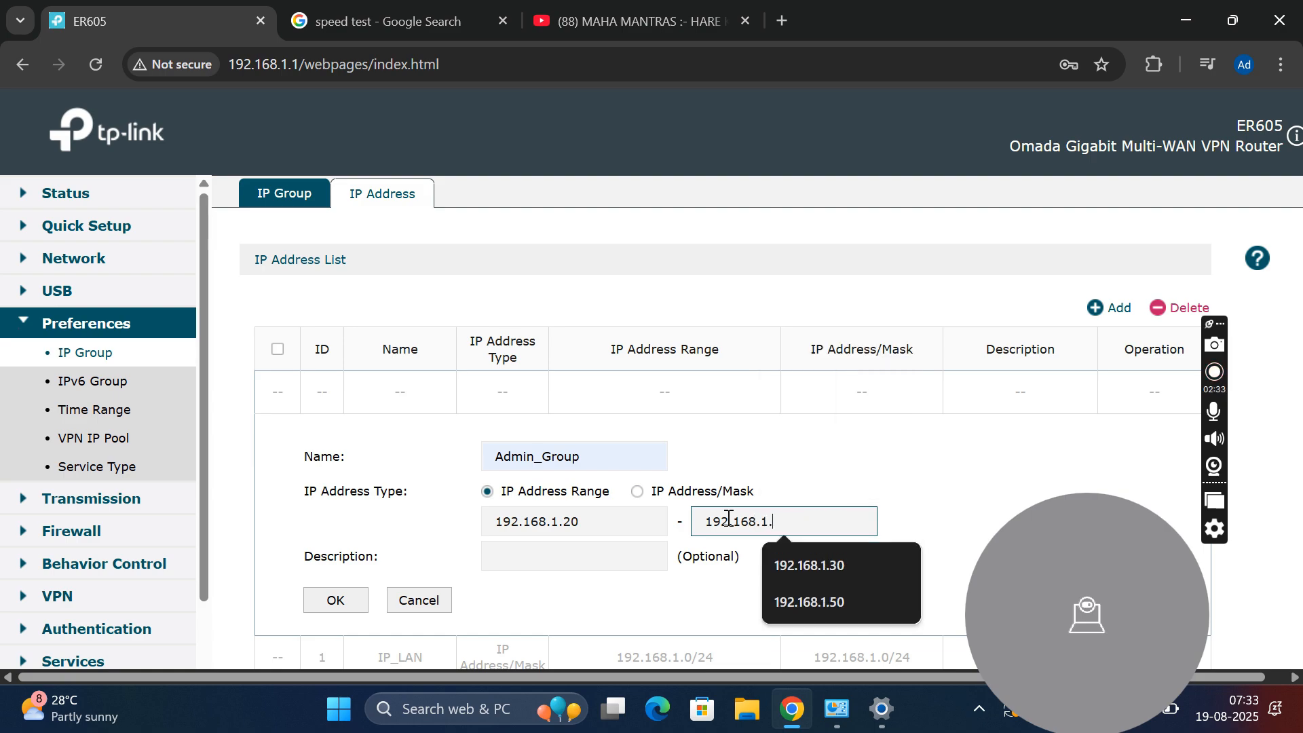
{"action": "type", "text": "50"}
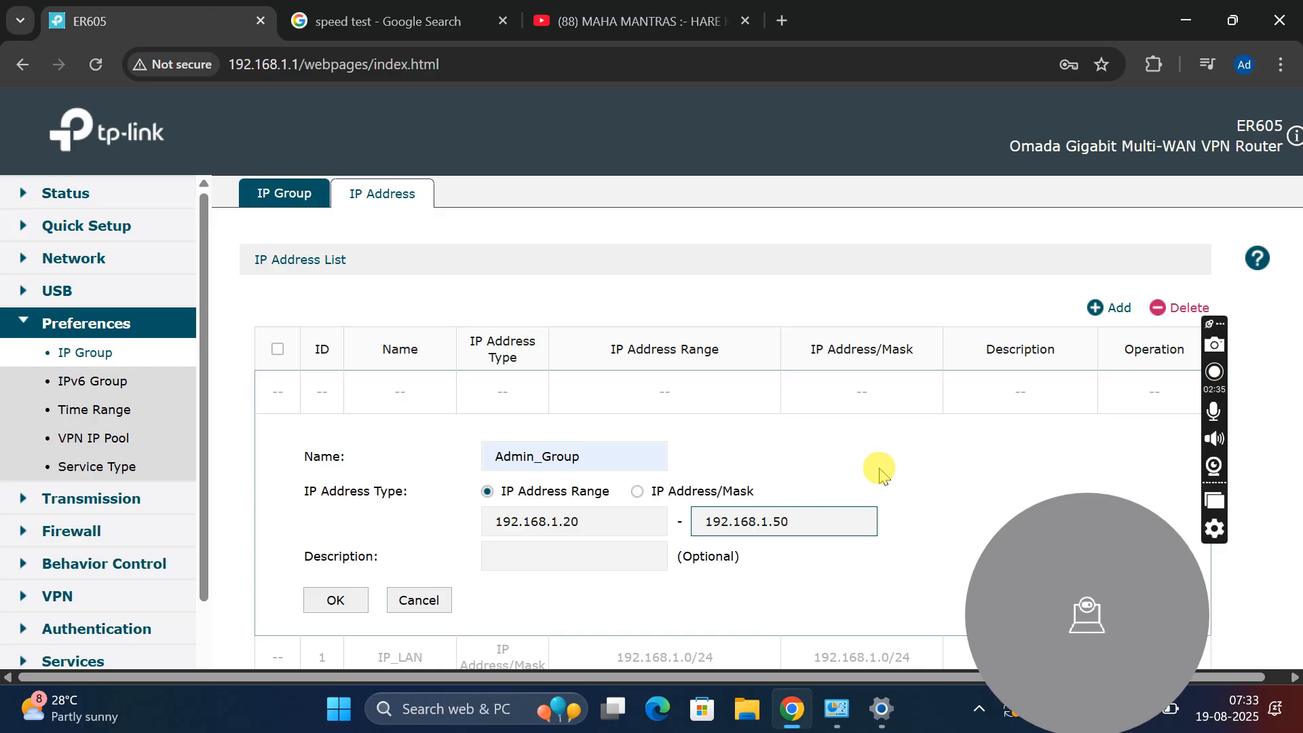
{"action": "left_click", "coordinate": [745, 520]}
{"action": "left_click", "coordinate": [344, 601]}
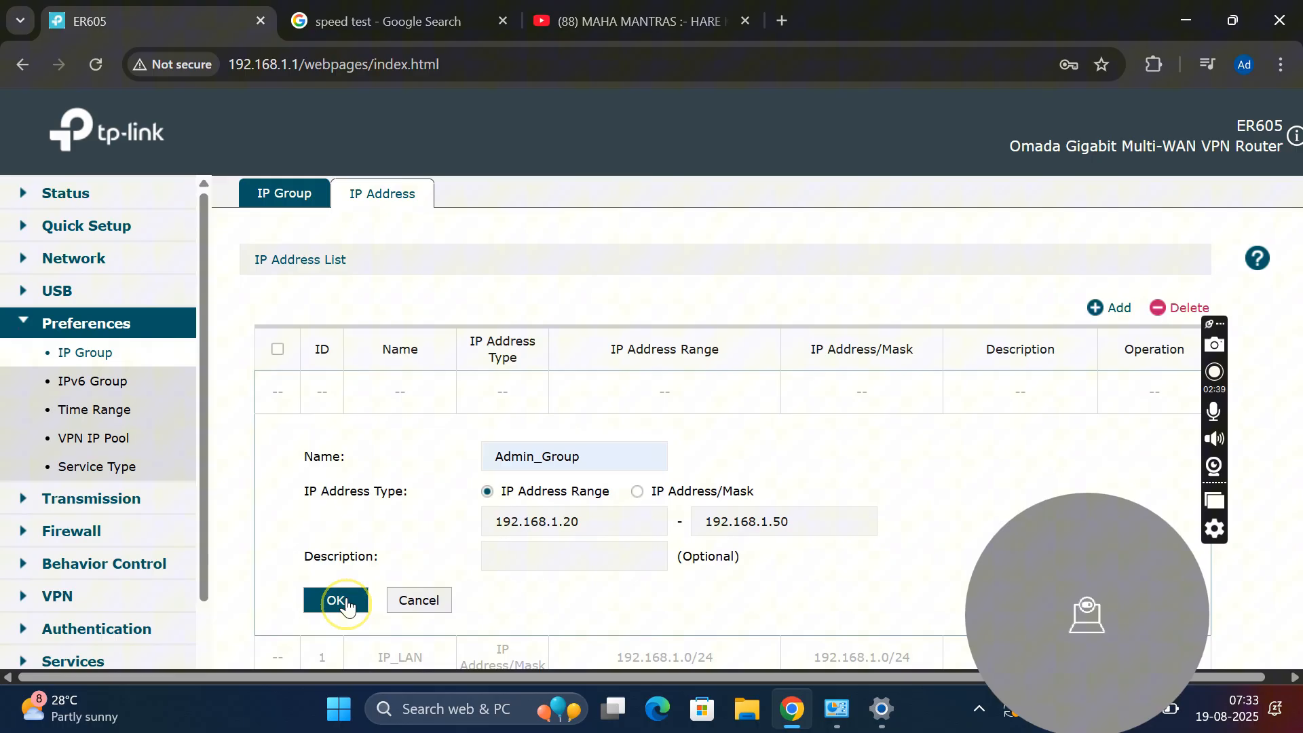
Start another IP address entry and name it Tech_Group.
{"action": "left_click", "coordinate": [1114, 322]}
{"action": "left_click", "coordinate": [1104, 309]}
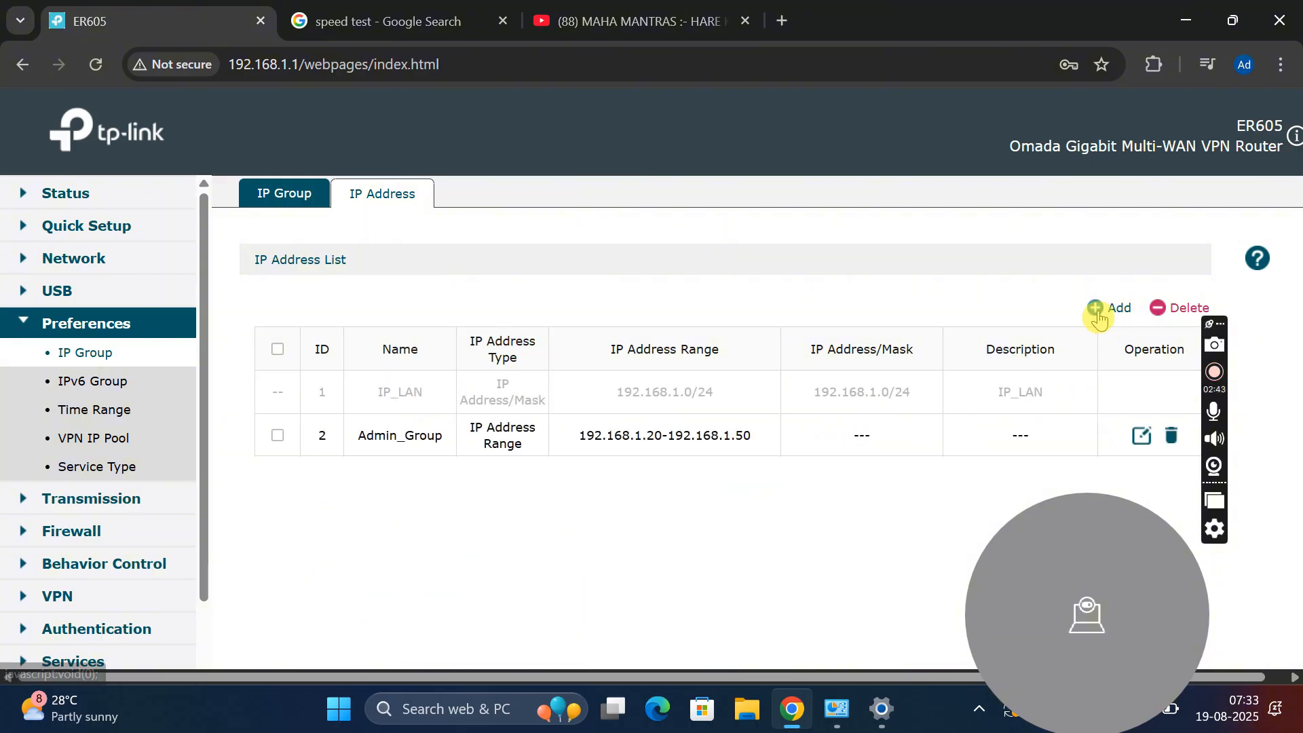
{"action": "left_click", "coordinate": [518, 460]}
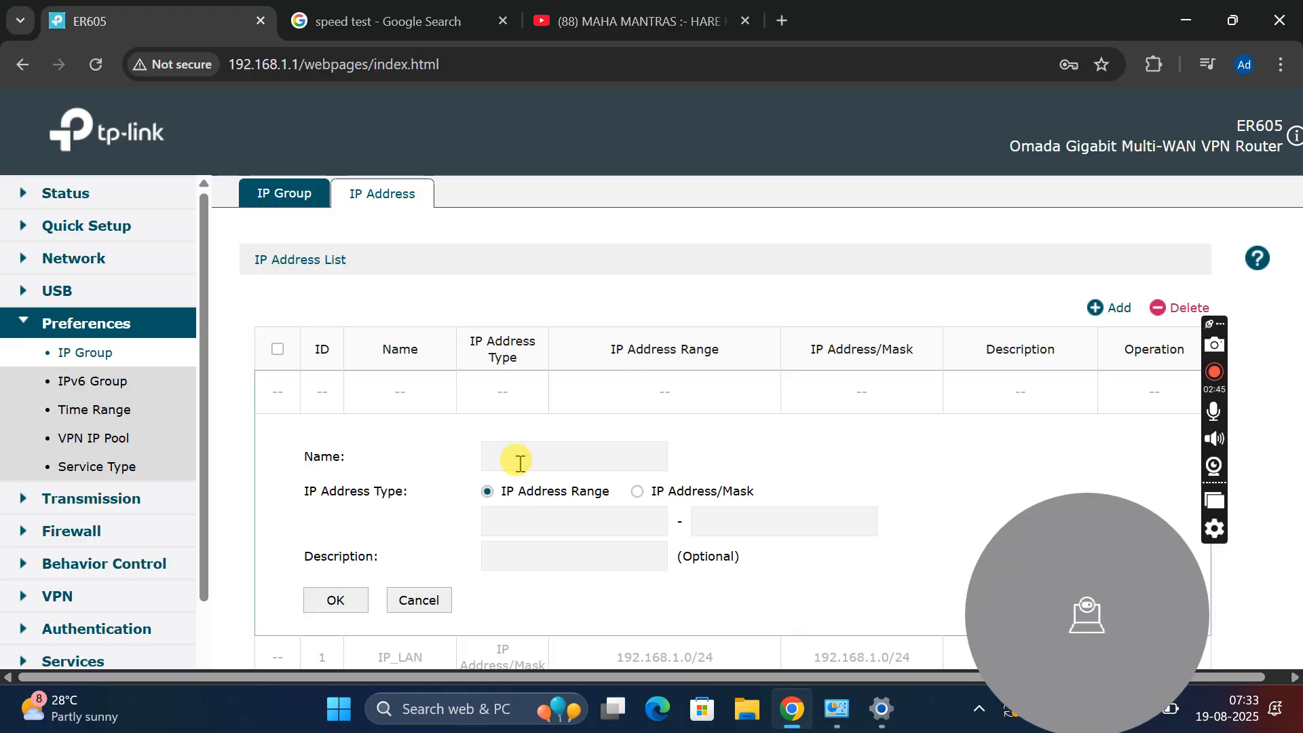
{"action": "type", "text": "T"}
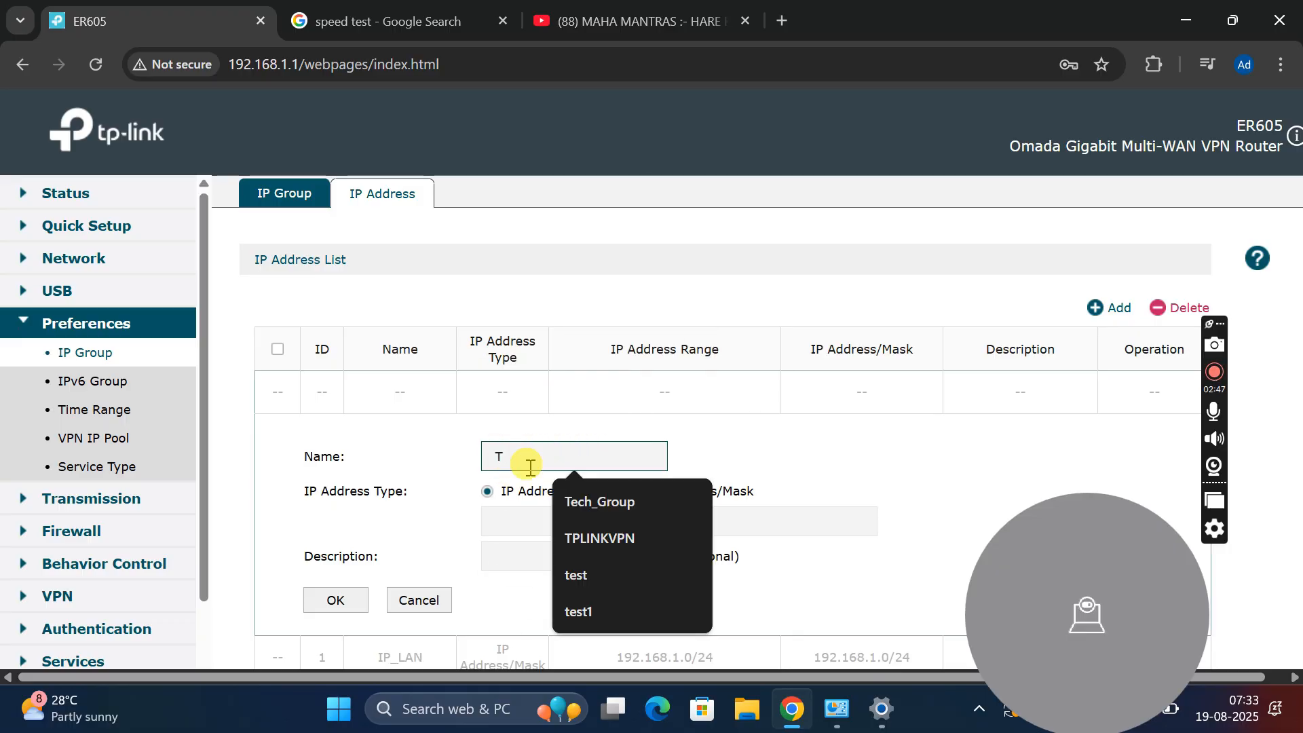
{"action": "left_click", "coordinate": [579, 501]}
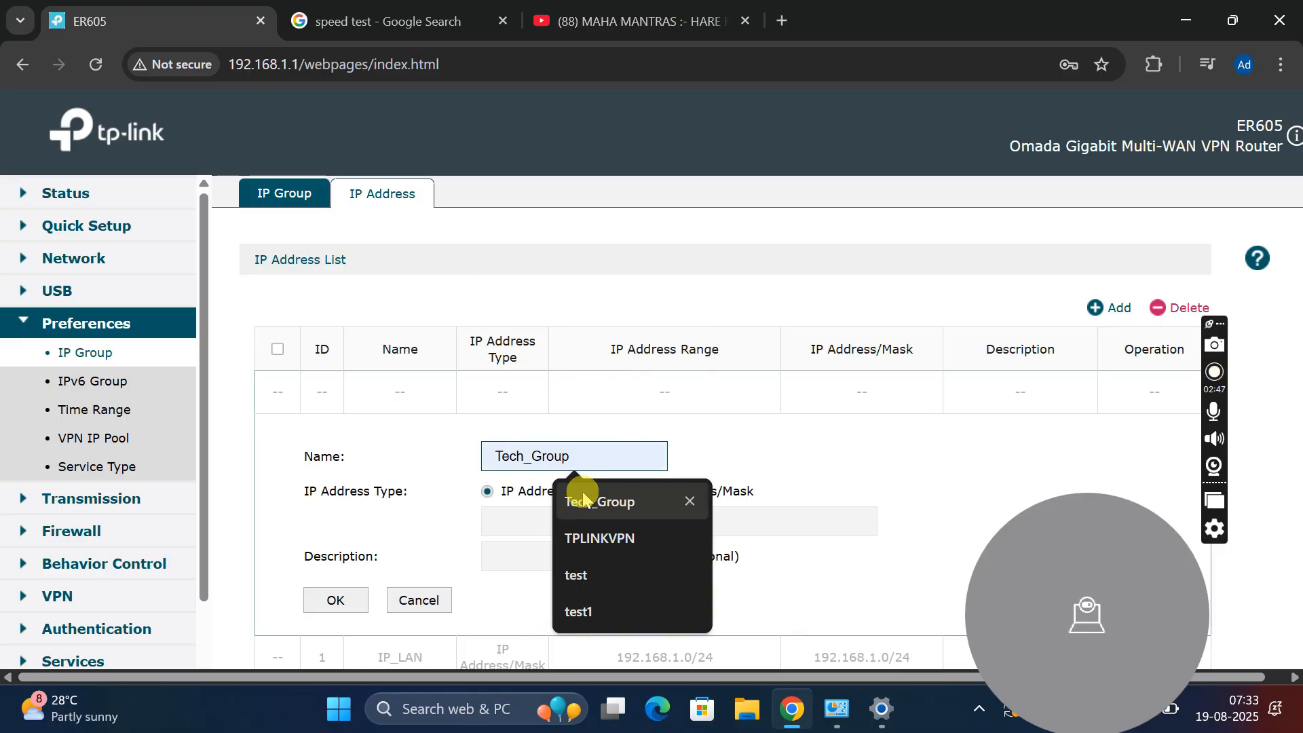
Set the Tech_Group address range to 192.168.1.60 - 192.168.1.80 and save the entry.
{"action": "left_click", "coordinate": [516, 526]}
{"action": "type", "text": "192"}
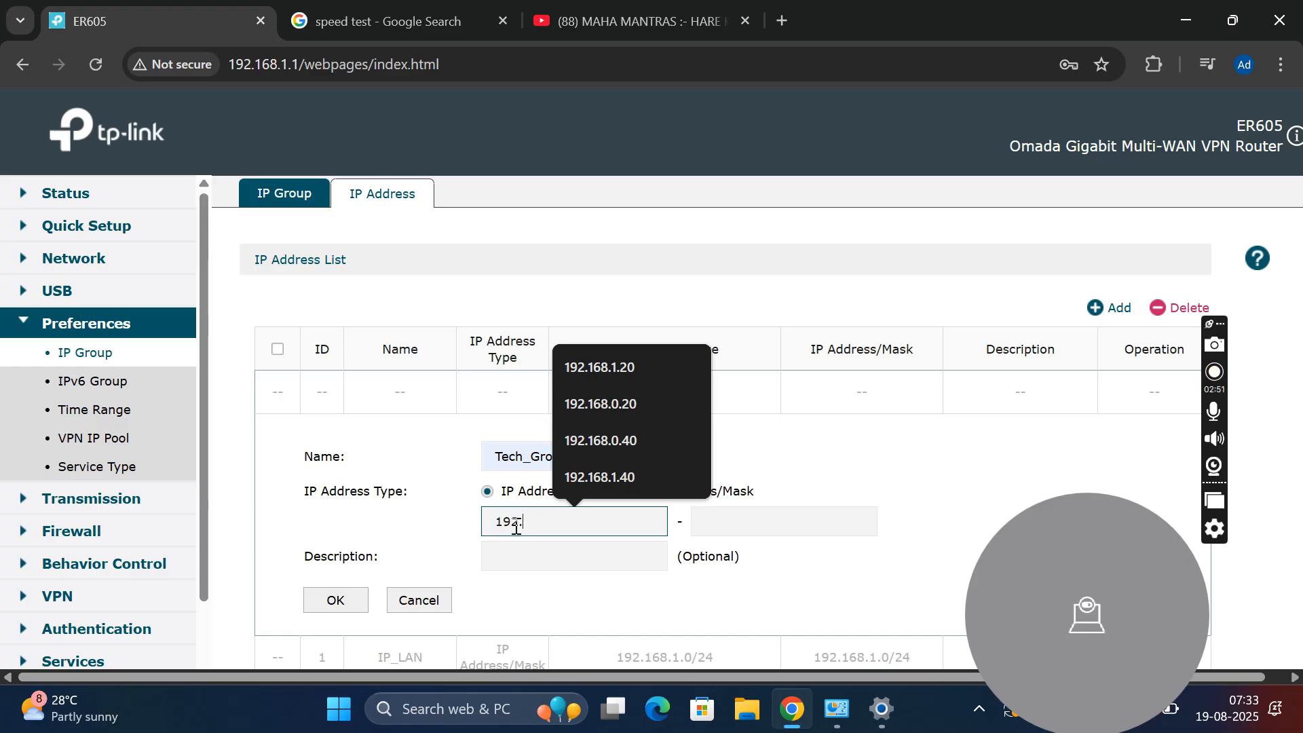
{"action": "type", "text": ".168.1.60"}
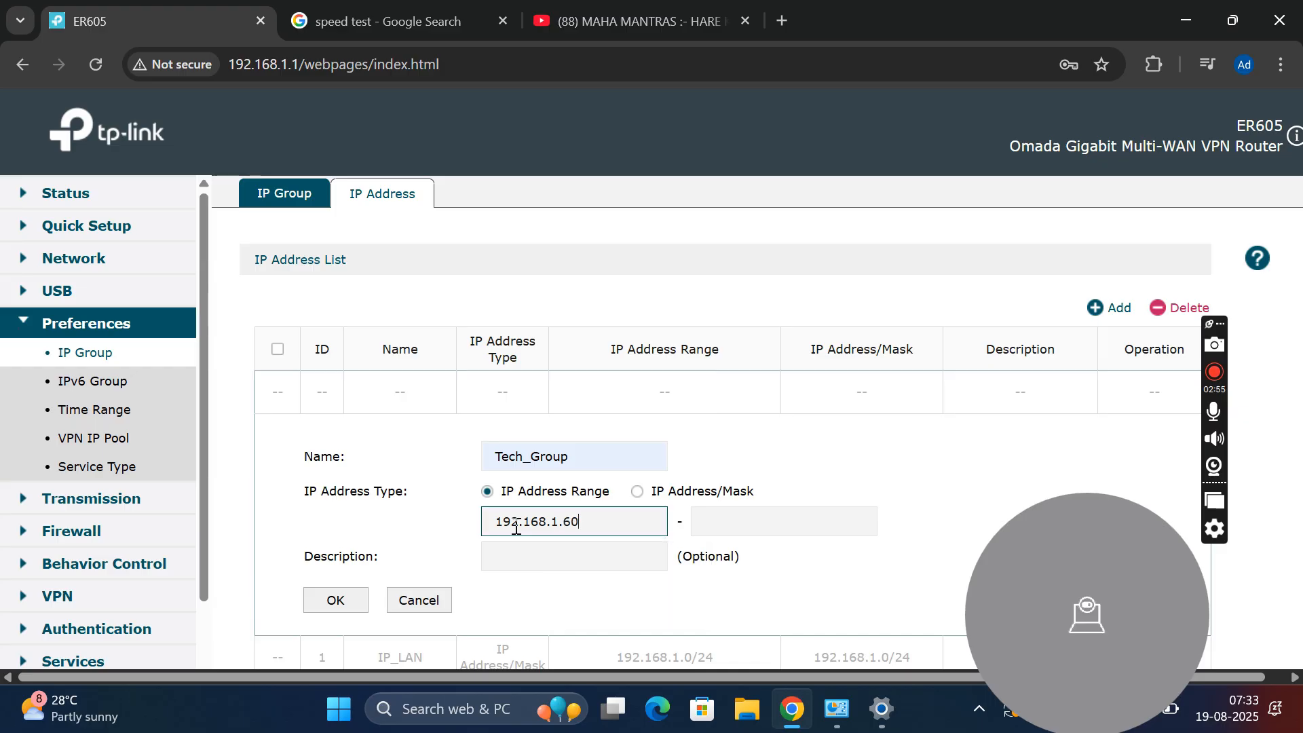
{"action": "left_click", "coordinate": [731, 518]}
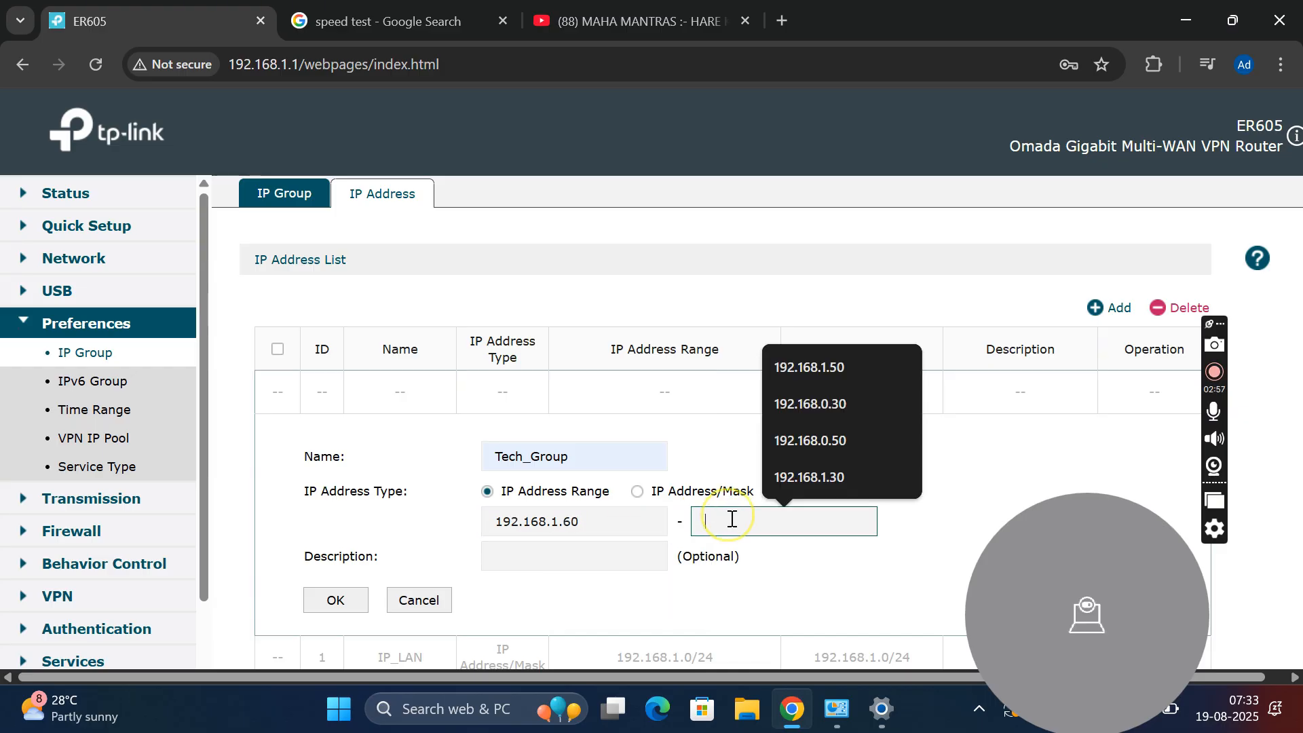
{"action": "type", "text": "192.168.1.80"}
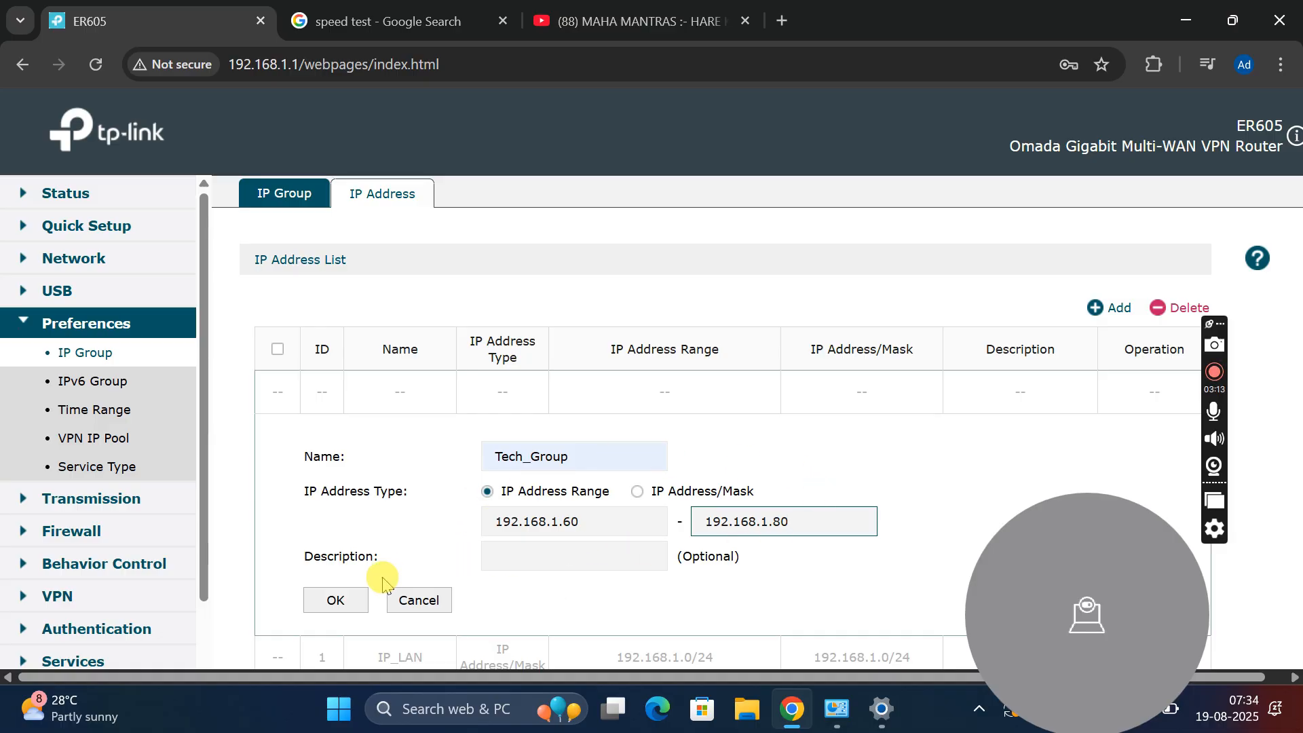
{"action": "left_click", "coordinate": [337, 601]}
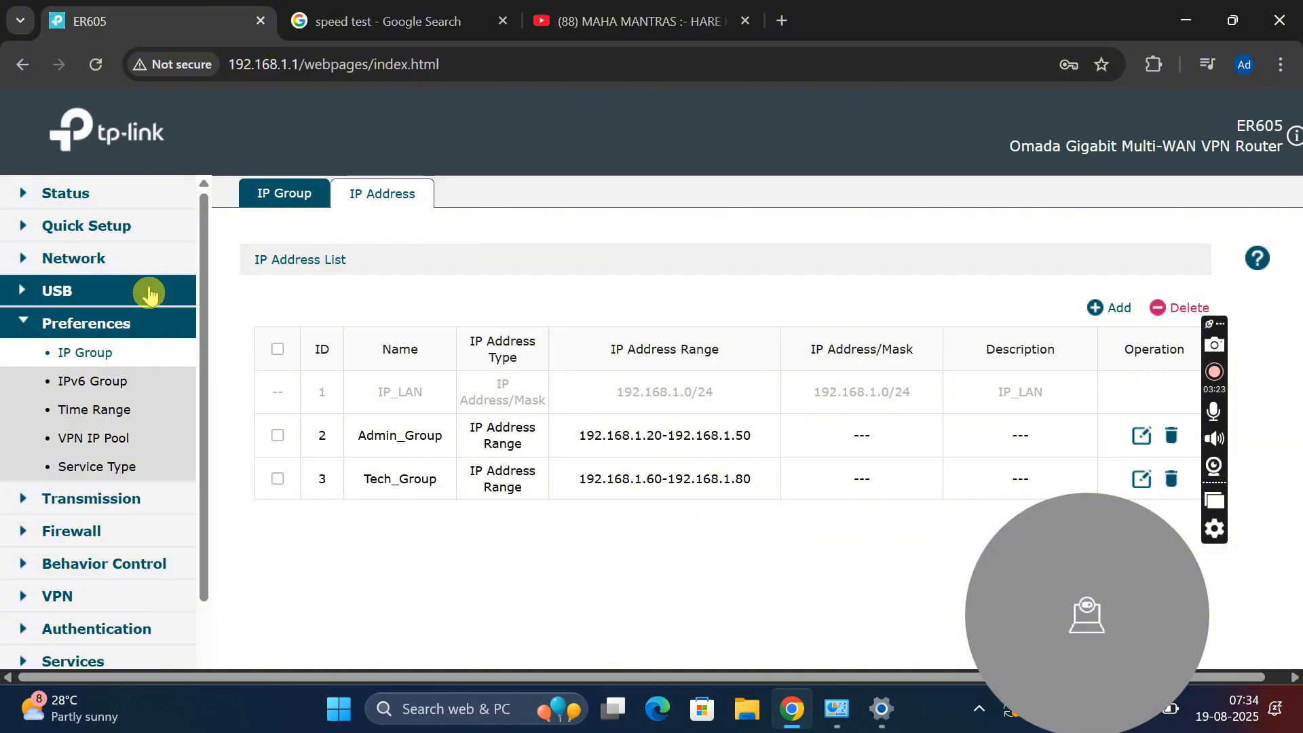
Enable Bandwidth Control in the router's transmission settings and save the configuration.
{"action": "left_click", "coordinate": [121, 500]}
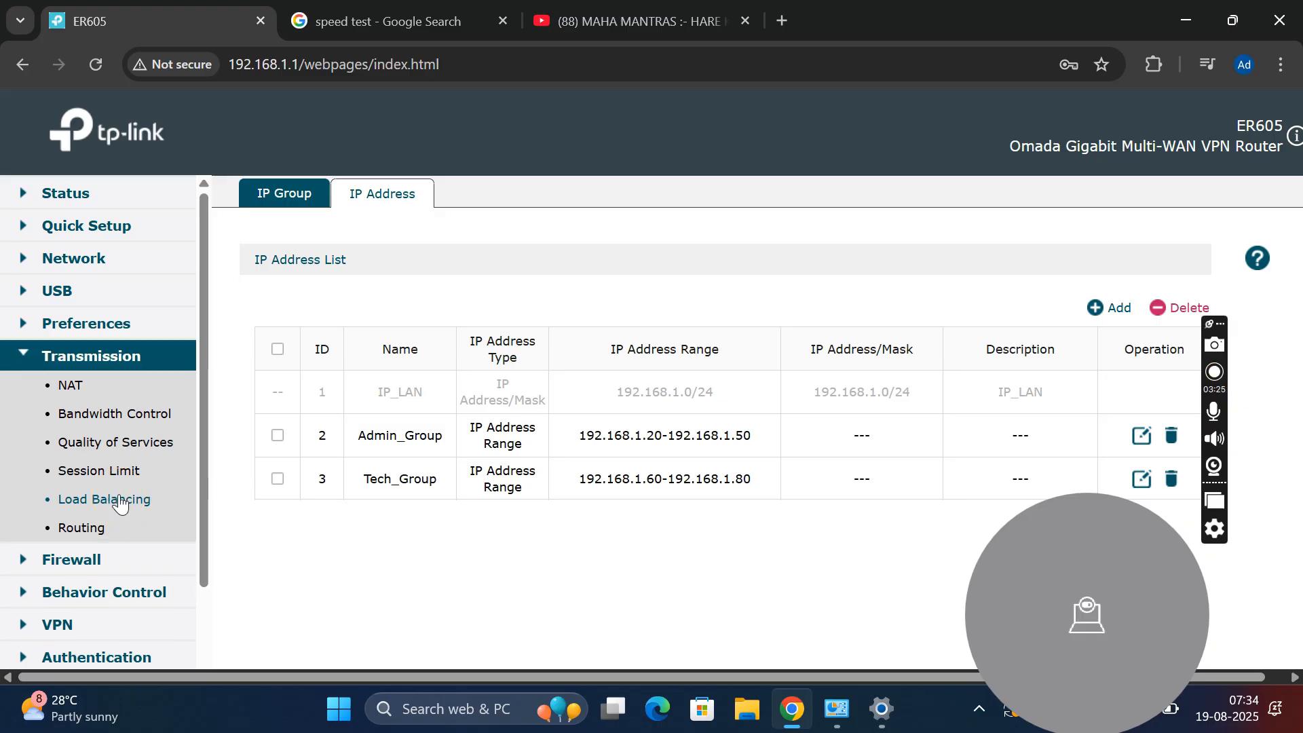
{"action": "left_click", "coordinate": [138, 419]}
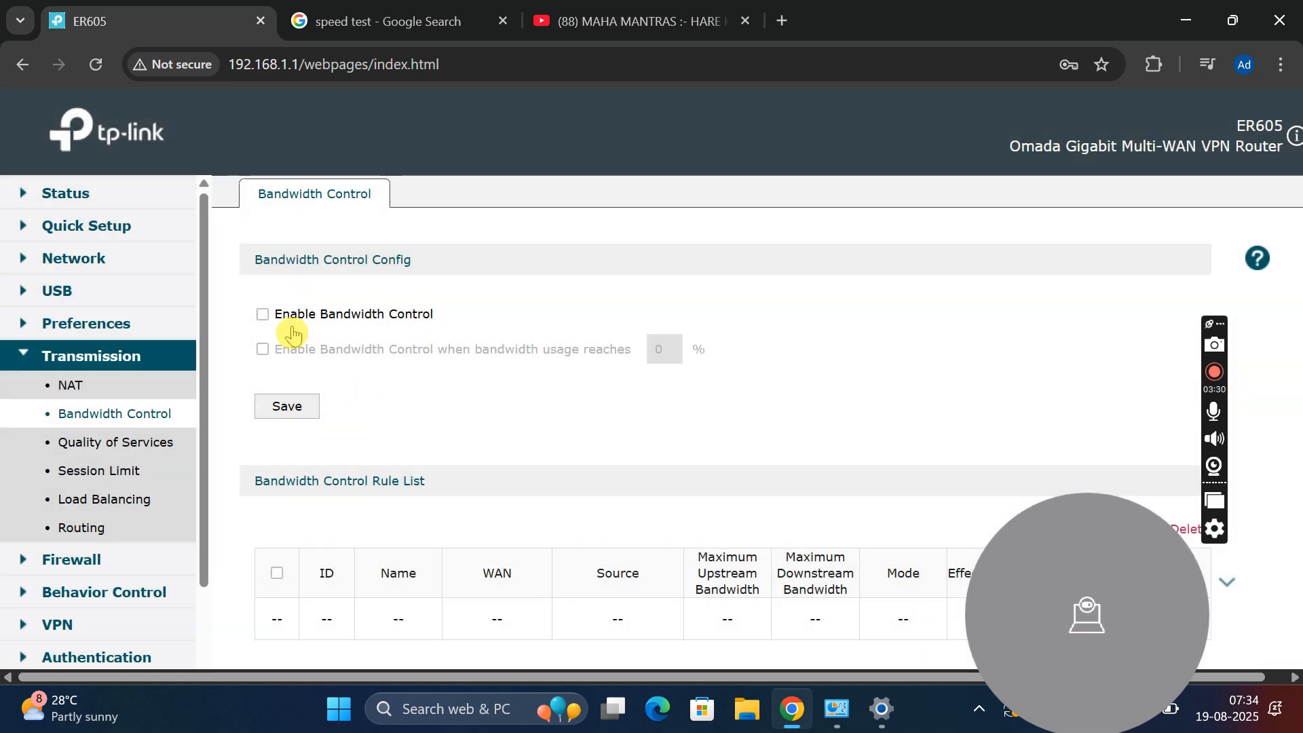
{"action": "left_click", "coordinate": [263, 317]}
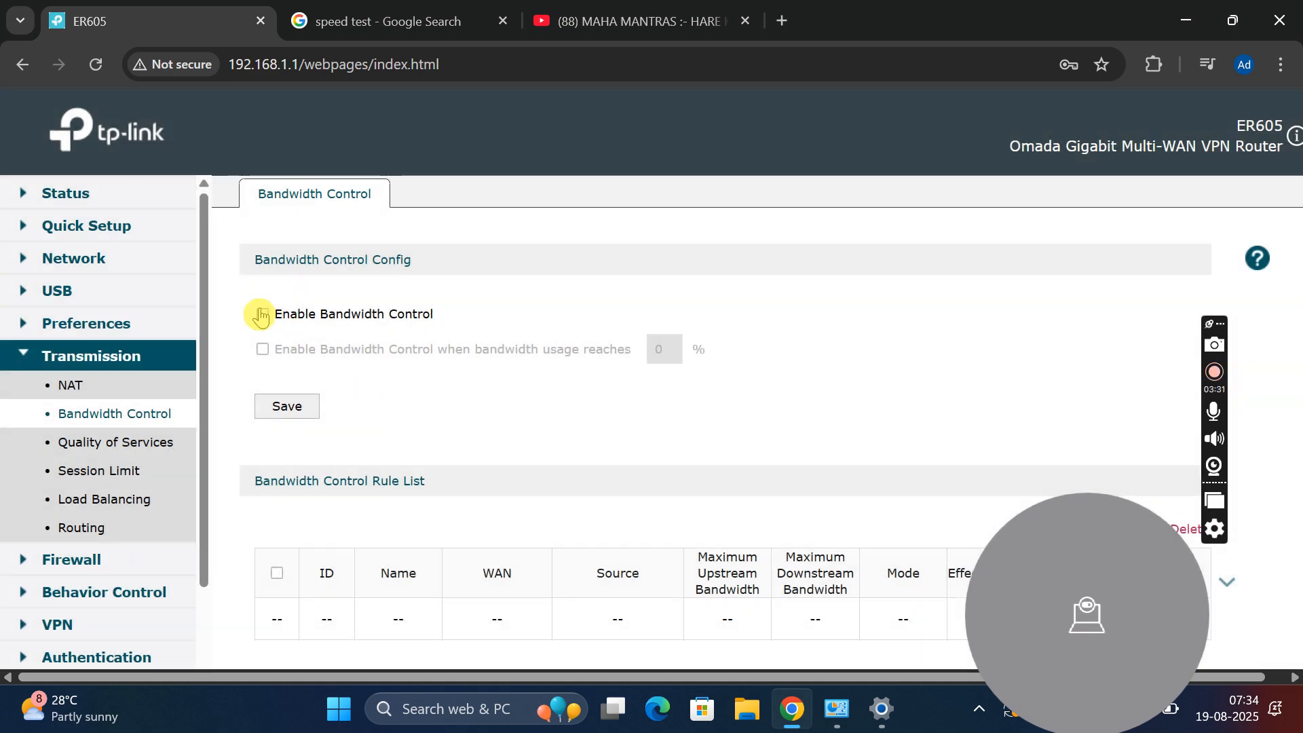
{"action": "left_click", "coordinate": [297, 410]}
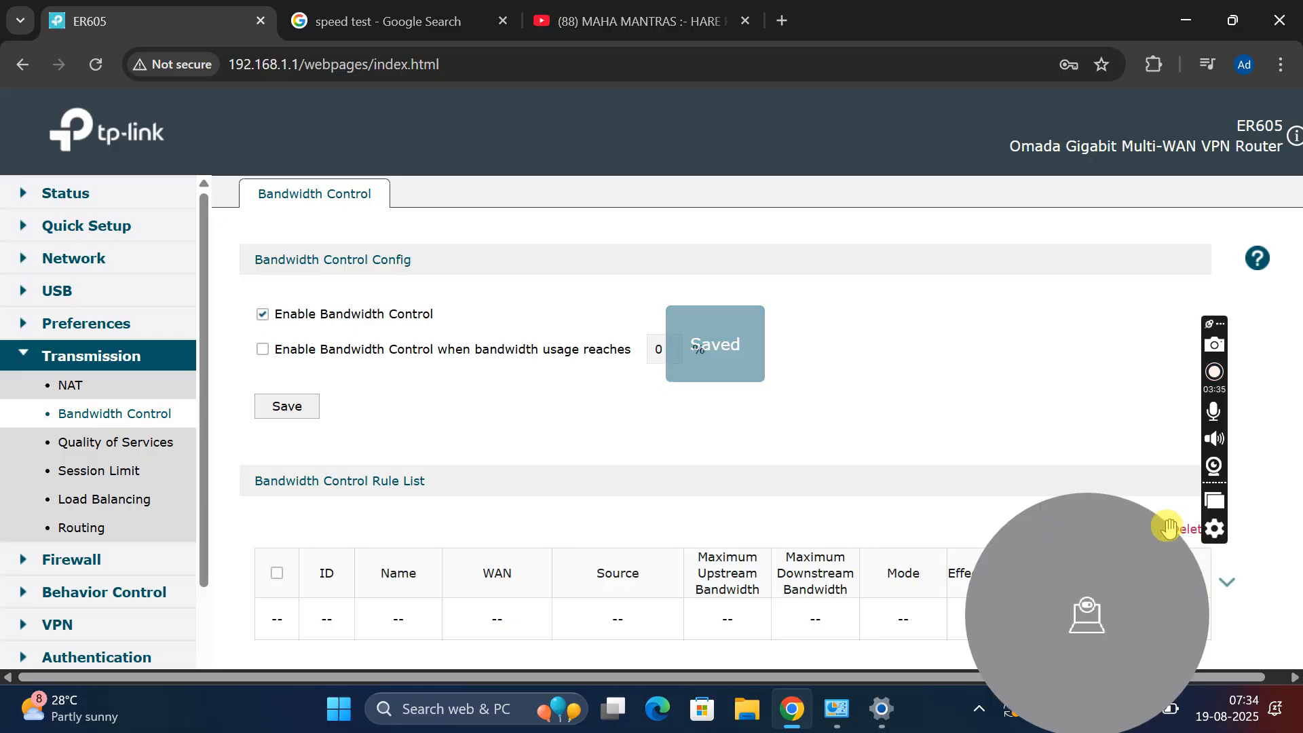
Start a new bandwidth control rule named Admin_Group and assign it to the WAN interface.
{"action": "left_click_drag", "start_coordinate": [1068, 550], "coordinate": [806, 115]}
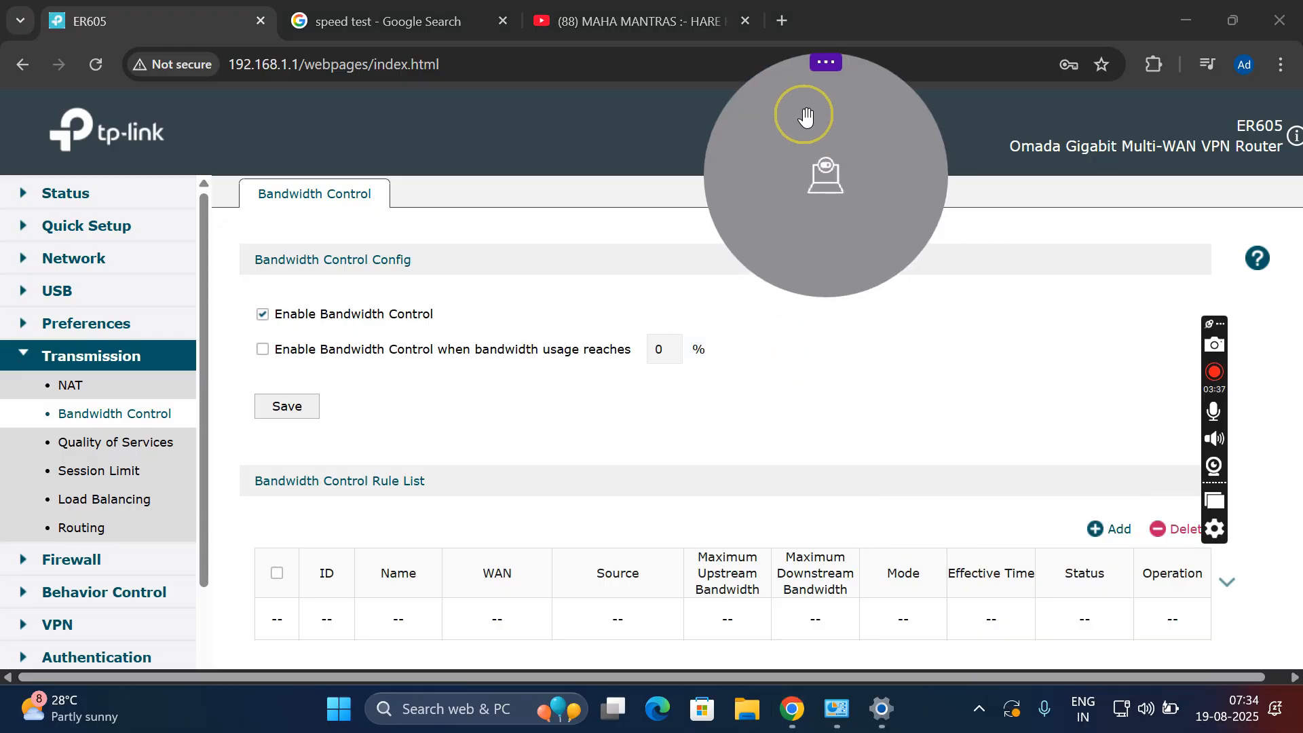
{"action": "left_click", "coordinate": [1113, 533]}
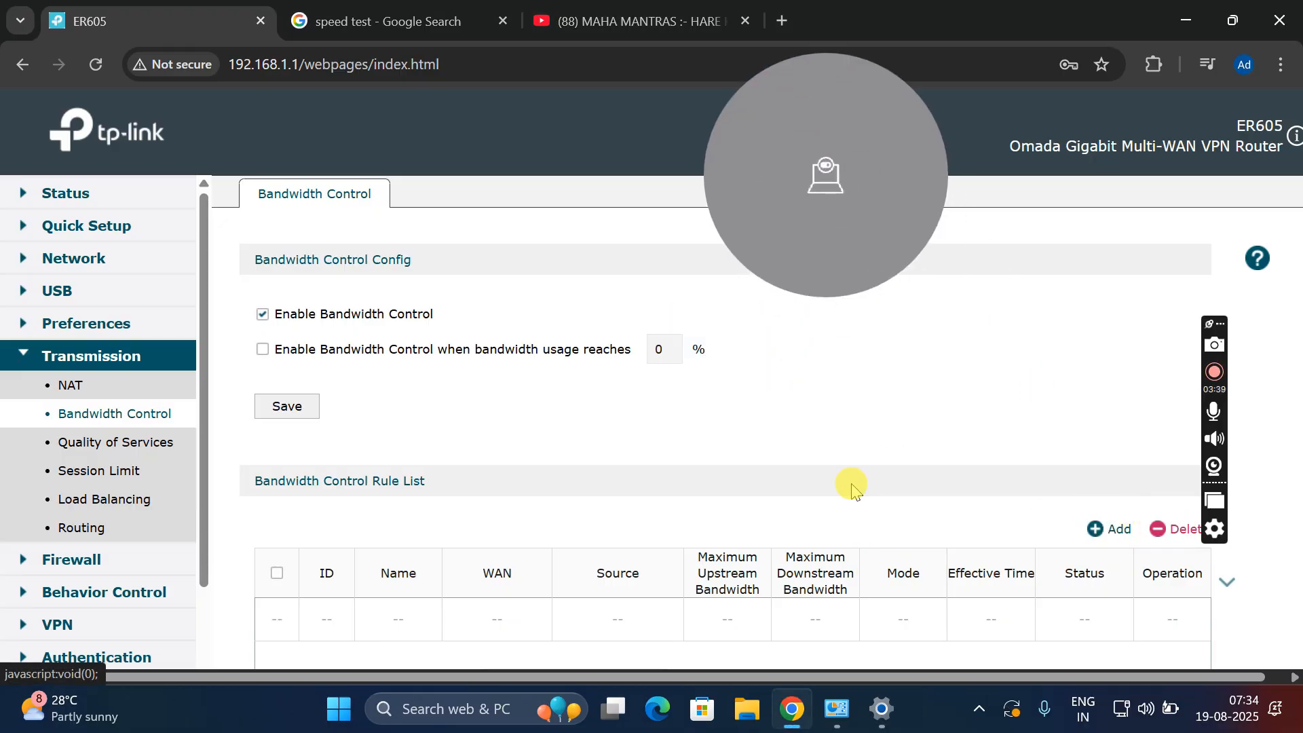
{"action": "left_click", "coordinate": [983, 425]}
{"action": "scroll", "coordinate": [983, 425], "scroll_direction": "down", "scroll_amount": 1}
{"action": "scroll", "coordinate": [983, 425], "scroll_direction": "down", "scroll_amount": 3}
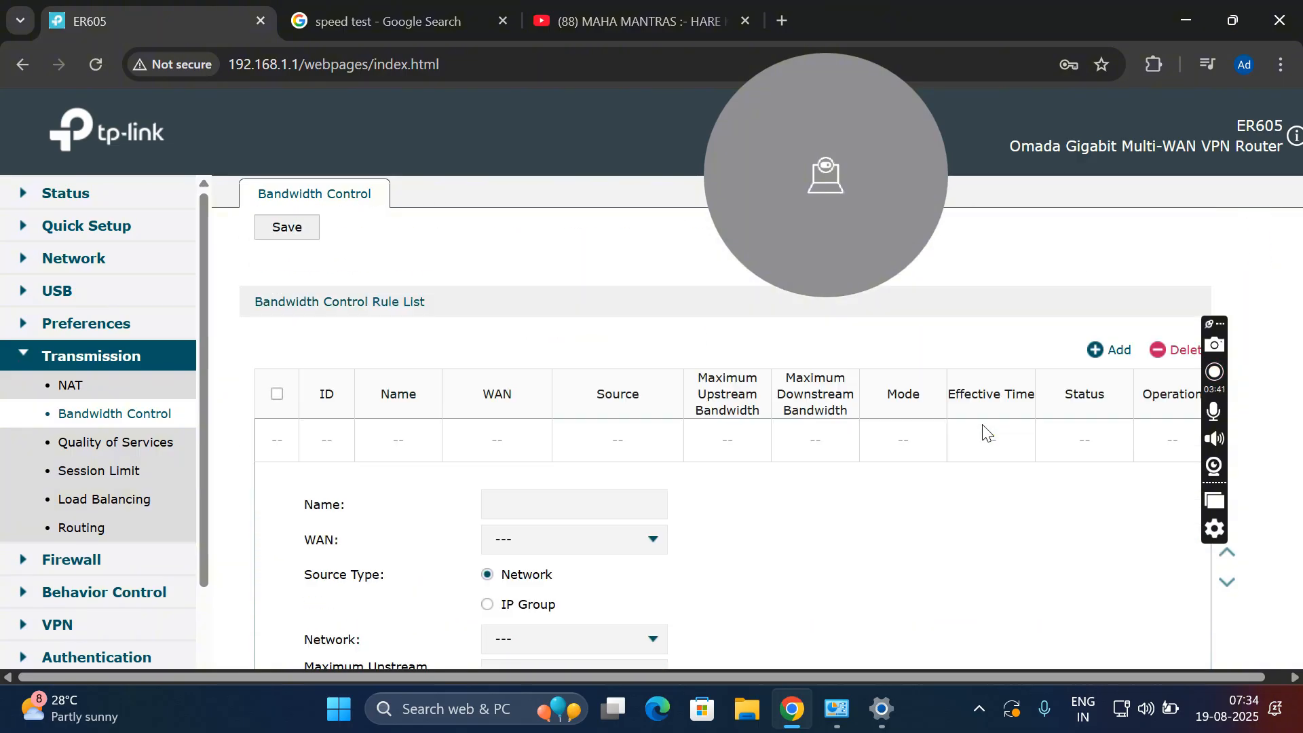
{"action": "left_click", "coordinate": [558, 403]}
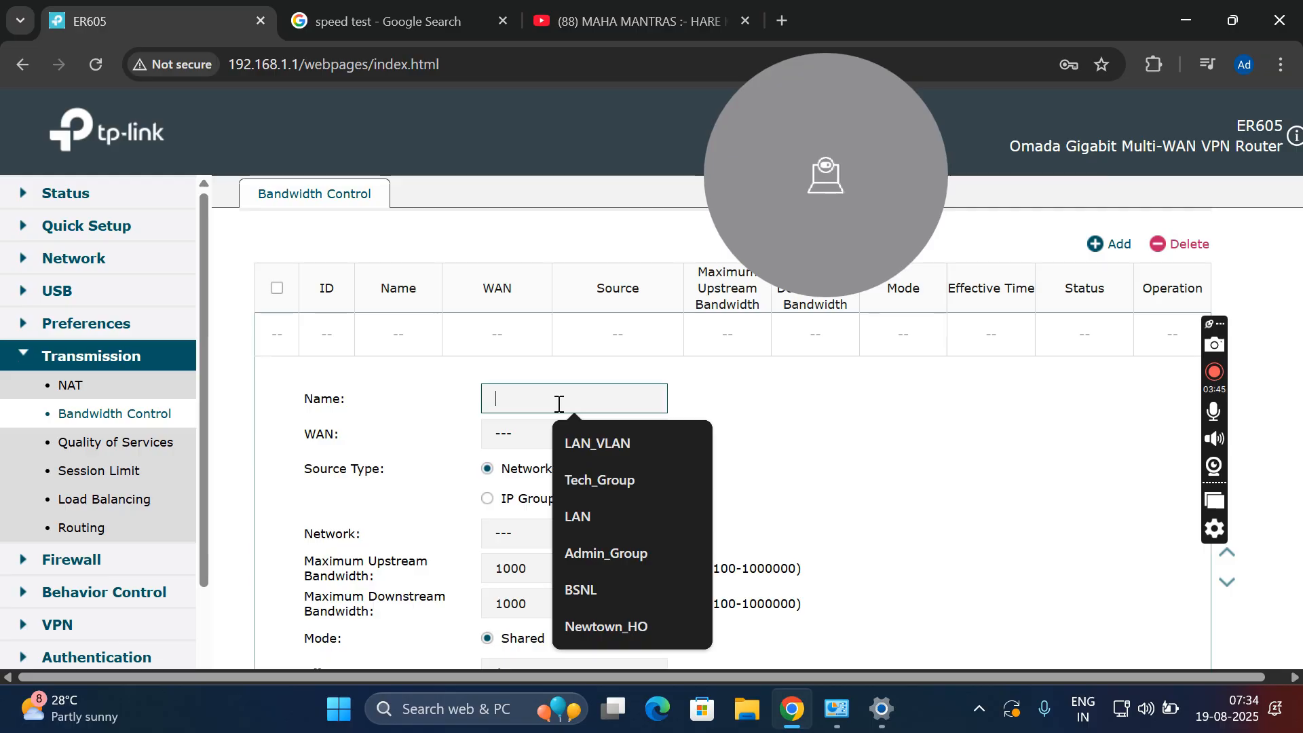
{"action": "type", "text": "ad"}
{"action": "left_click", "coordinate": [633, 453]}
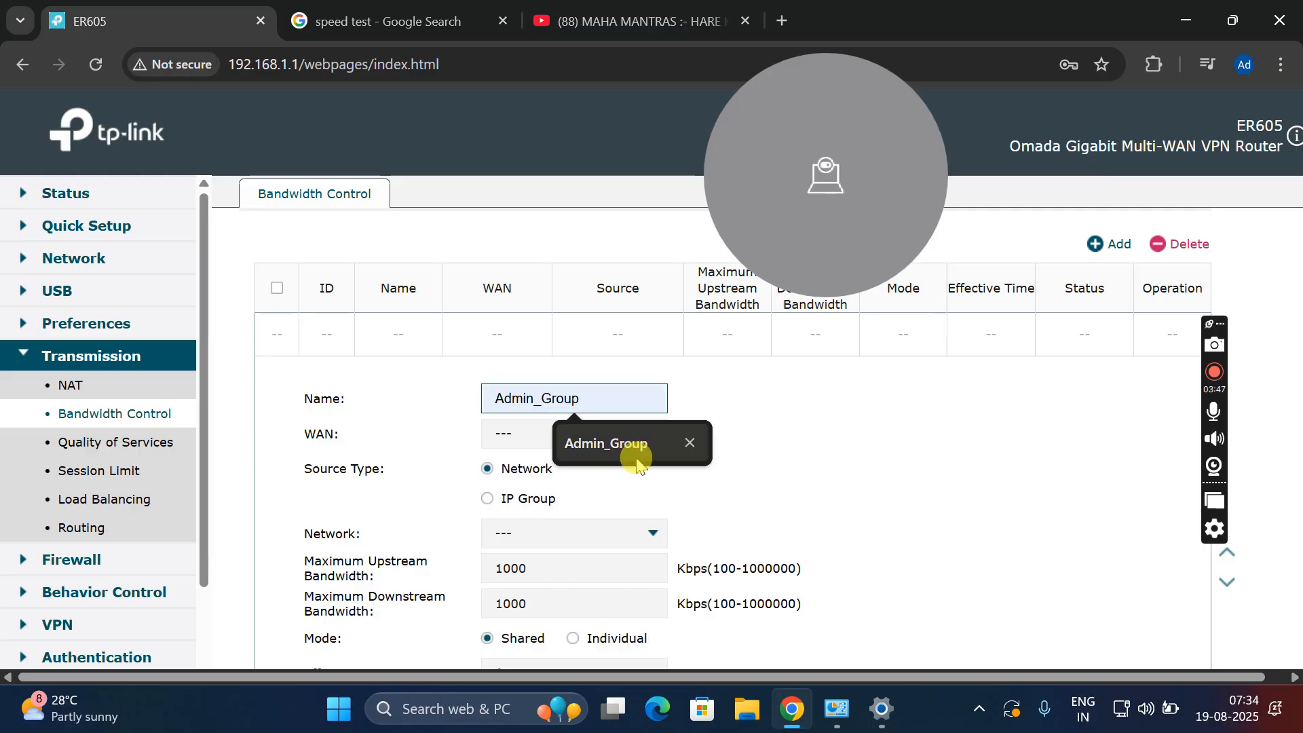
{"action": "left_click", "coordinate": [582, 435]}
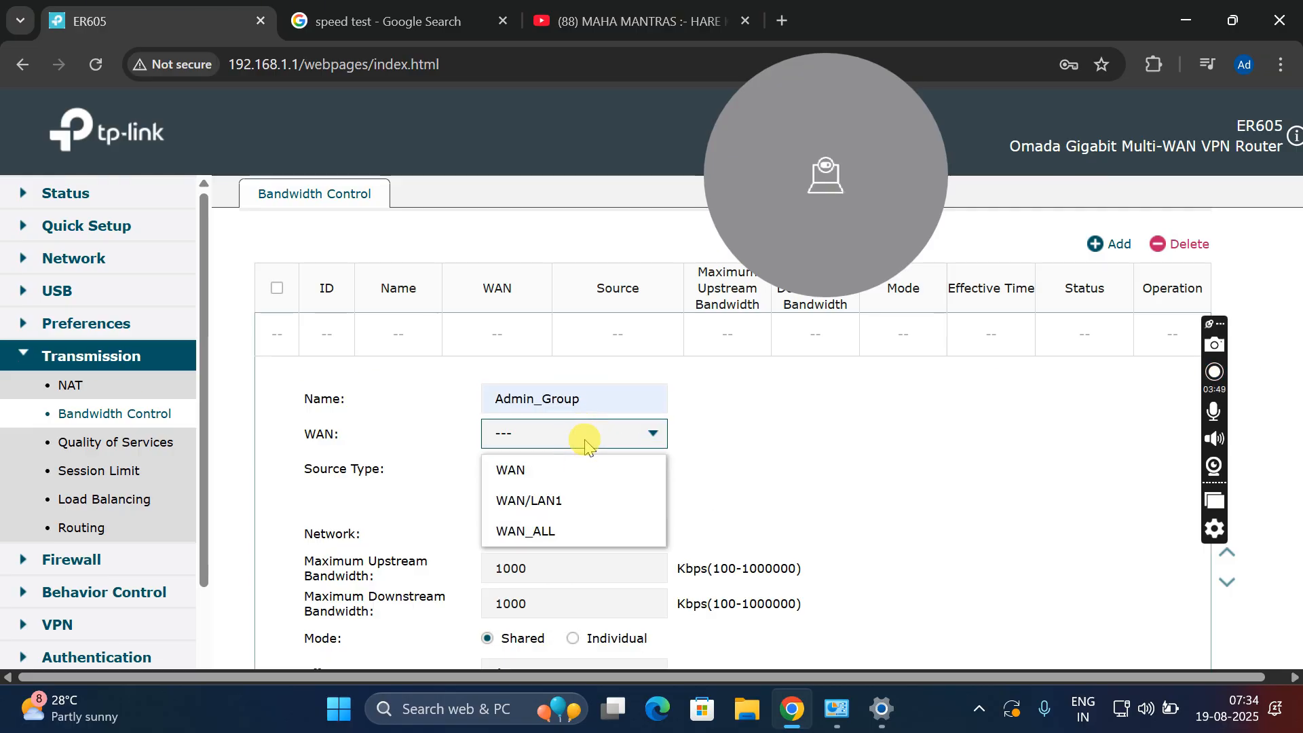
{"action": "left_click", "coordinate": [564, 472]}
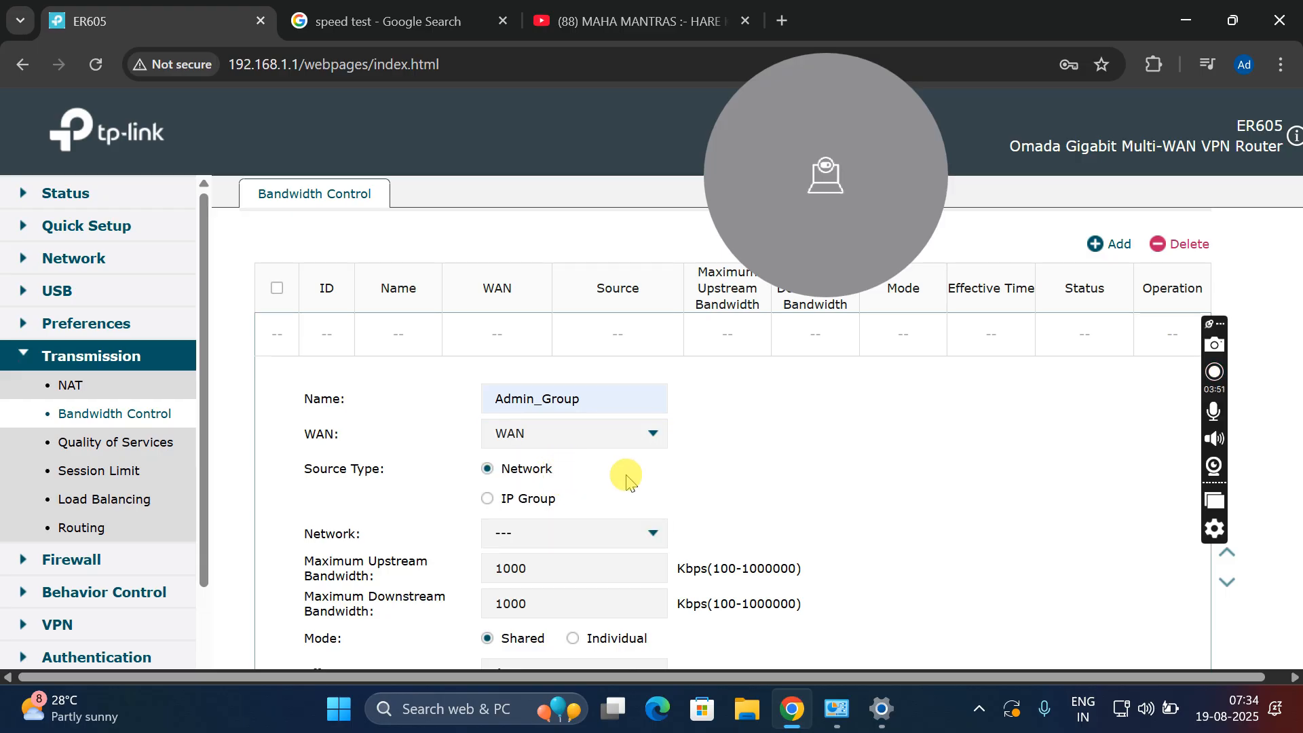
Set the rule's source type to IP Group and choose Admin_Group as the source.
{"action": "left_click", "coordinate": [489, 501]}
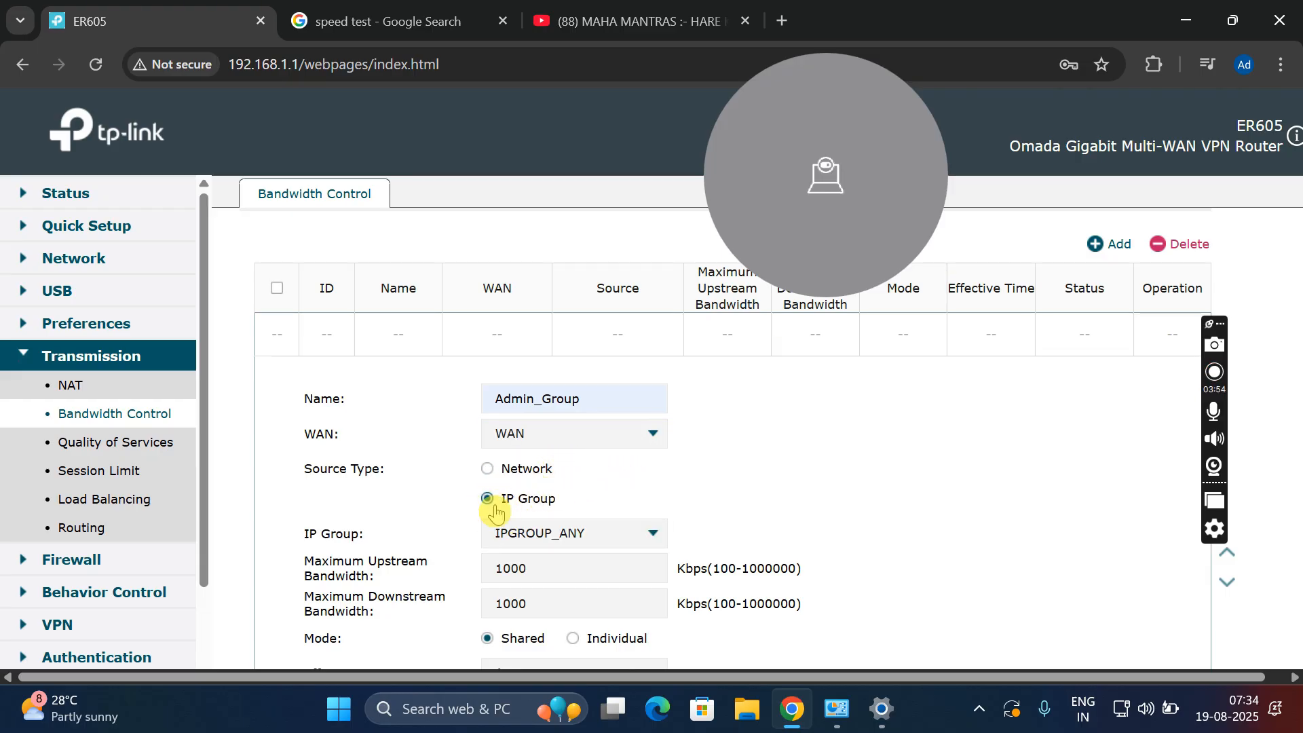
{"action": "left_click", "coordinate": [642, 535]}
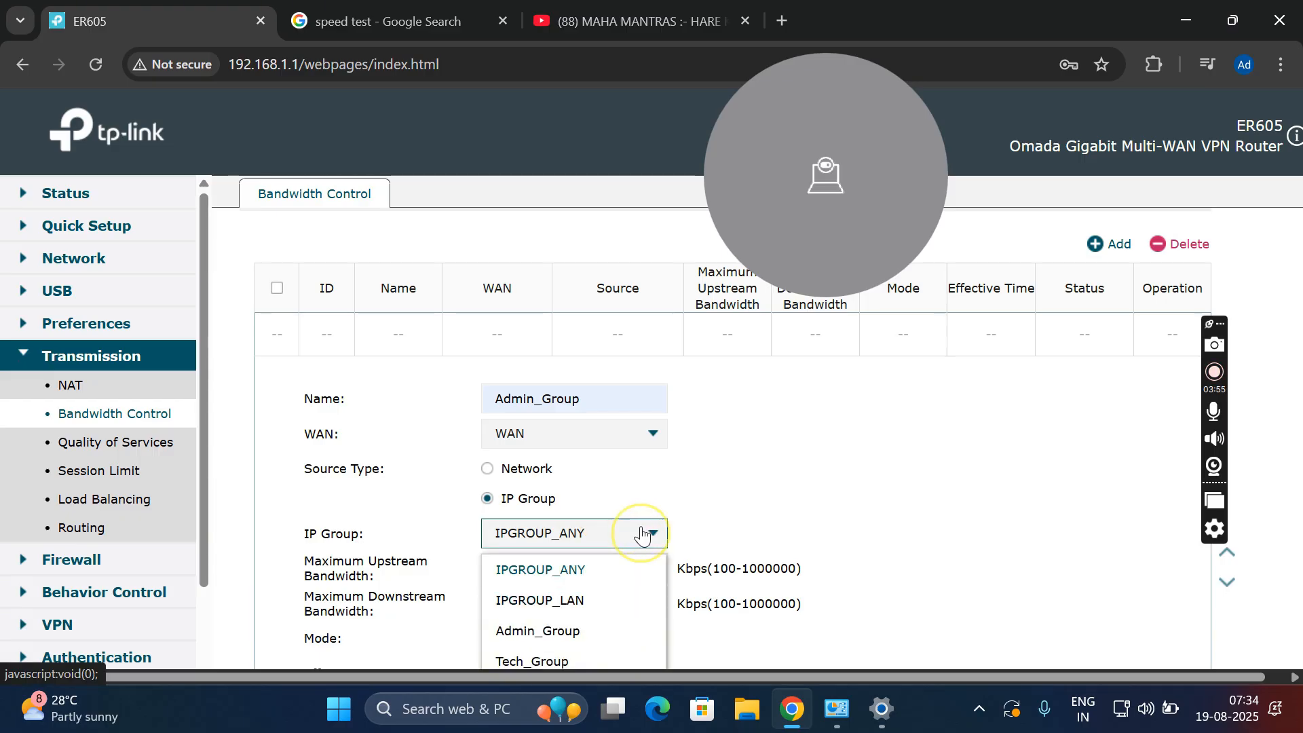
{"action": "left_click", "coordinate": [595, 627]}
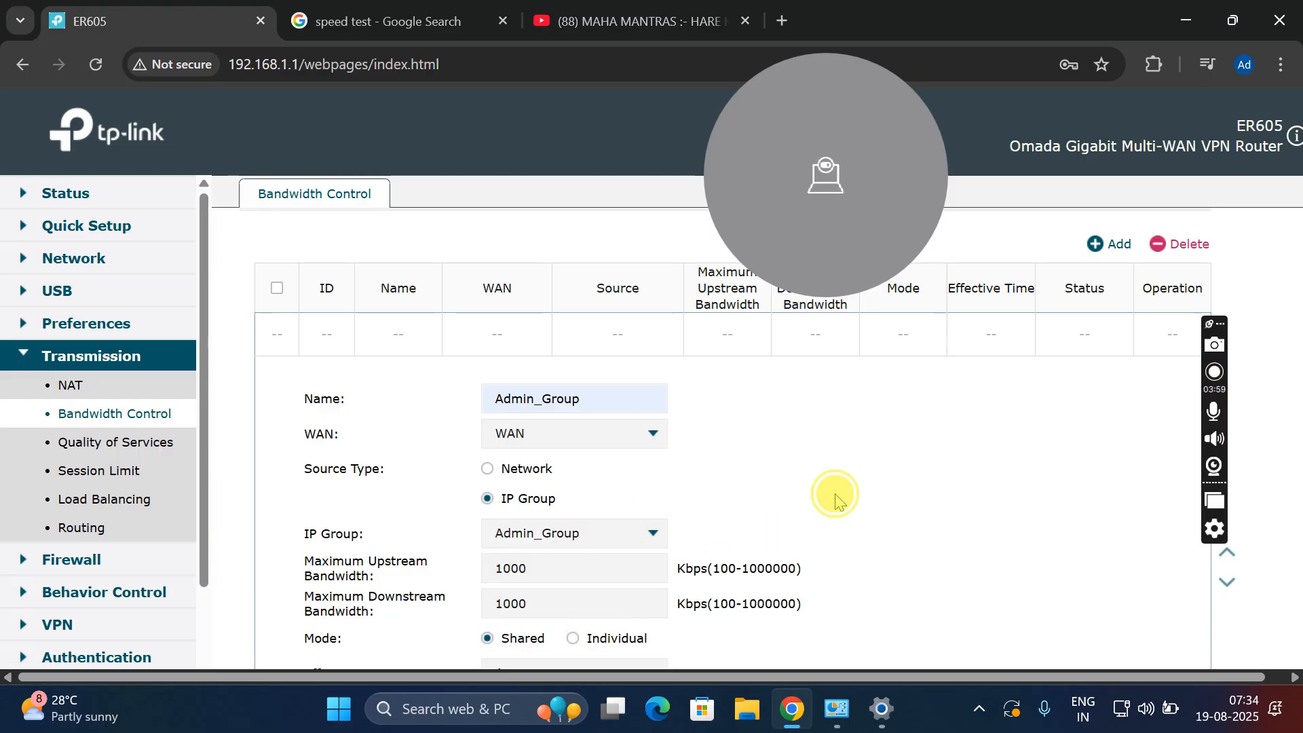
Set the rule's maximum upstream and maximum downstream bandwidth to 5000 Kbps each.
{"action": "scroll", "coordinate": [837, 499], "scroll_direction": "down", "scroll_amount": 2}
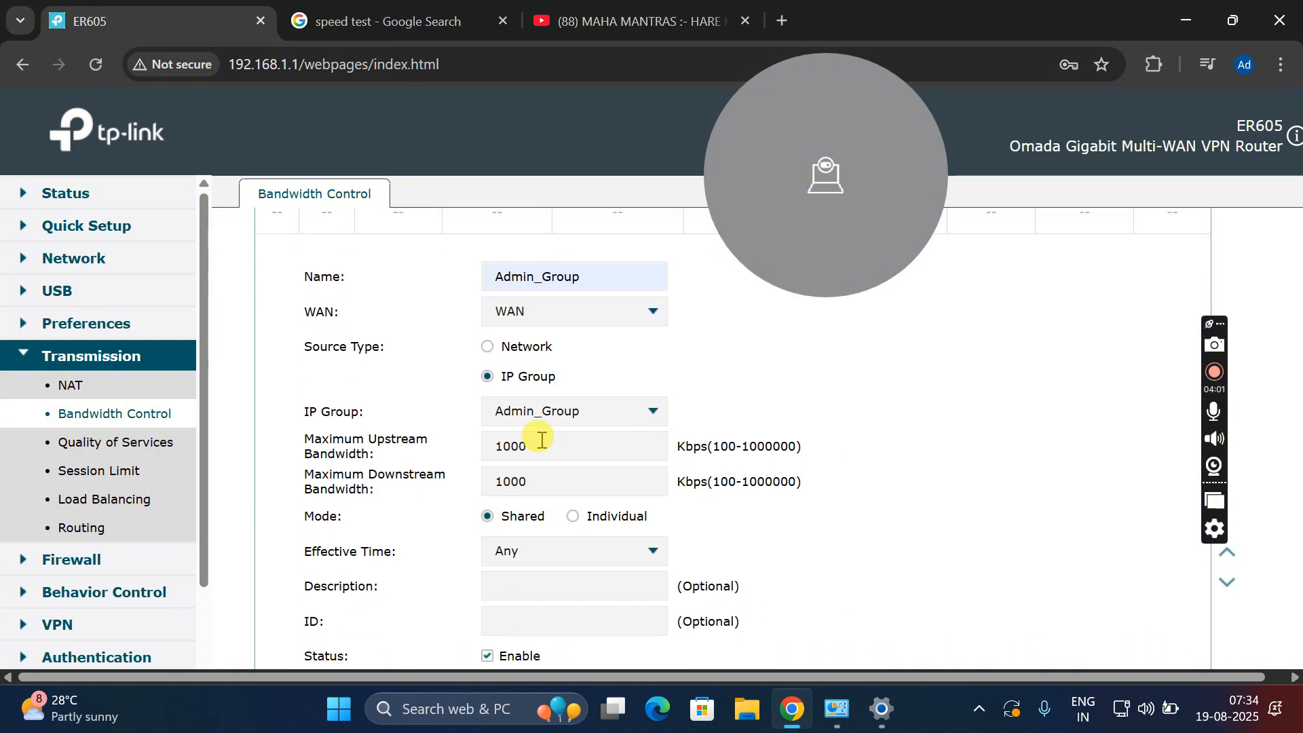
{"action": "left_click", "coordinate": [540, 441]}
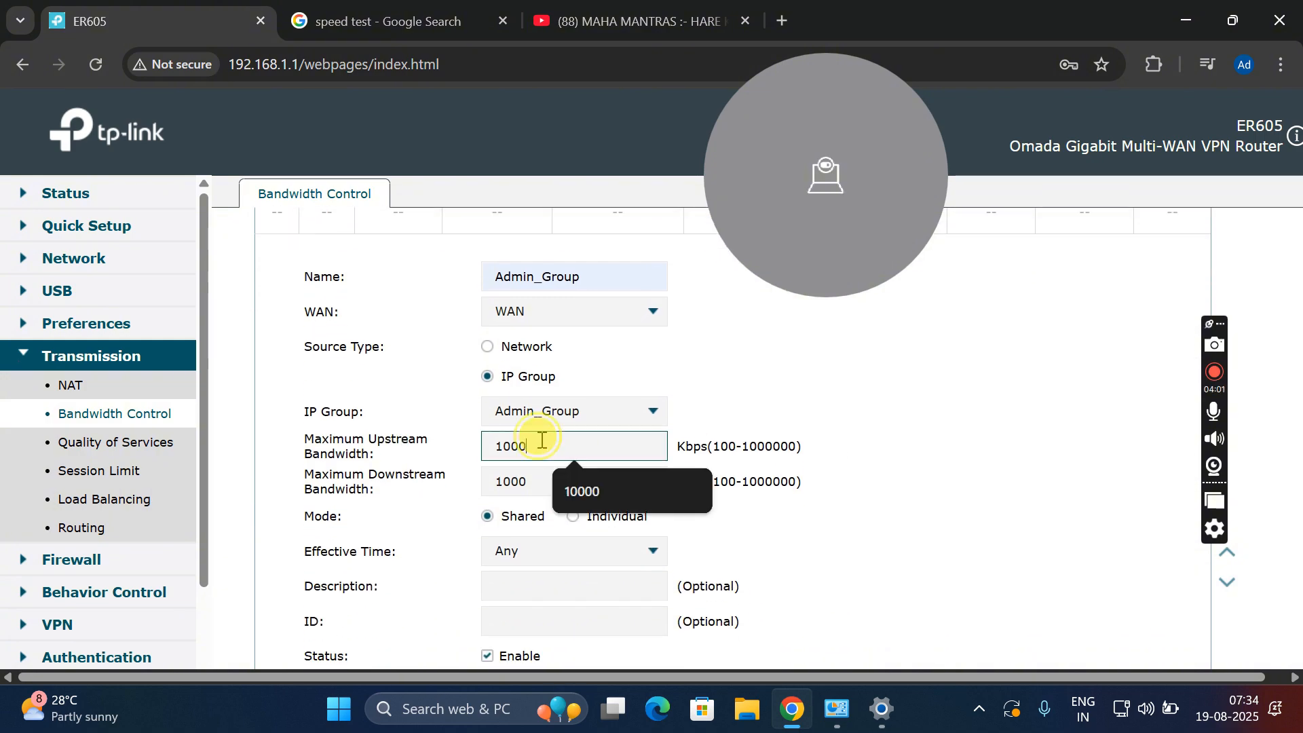
{"action": "left_click", "coordinate": [504, 446]}
{"action": "key", "text": "BackSpace"}
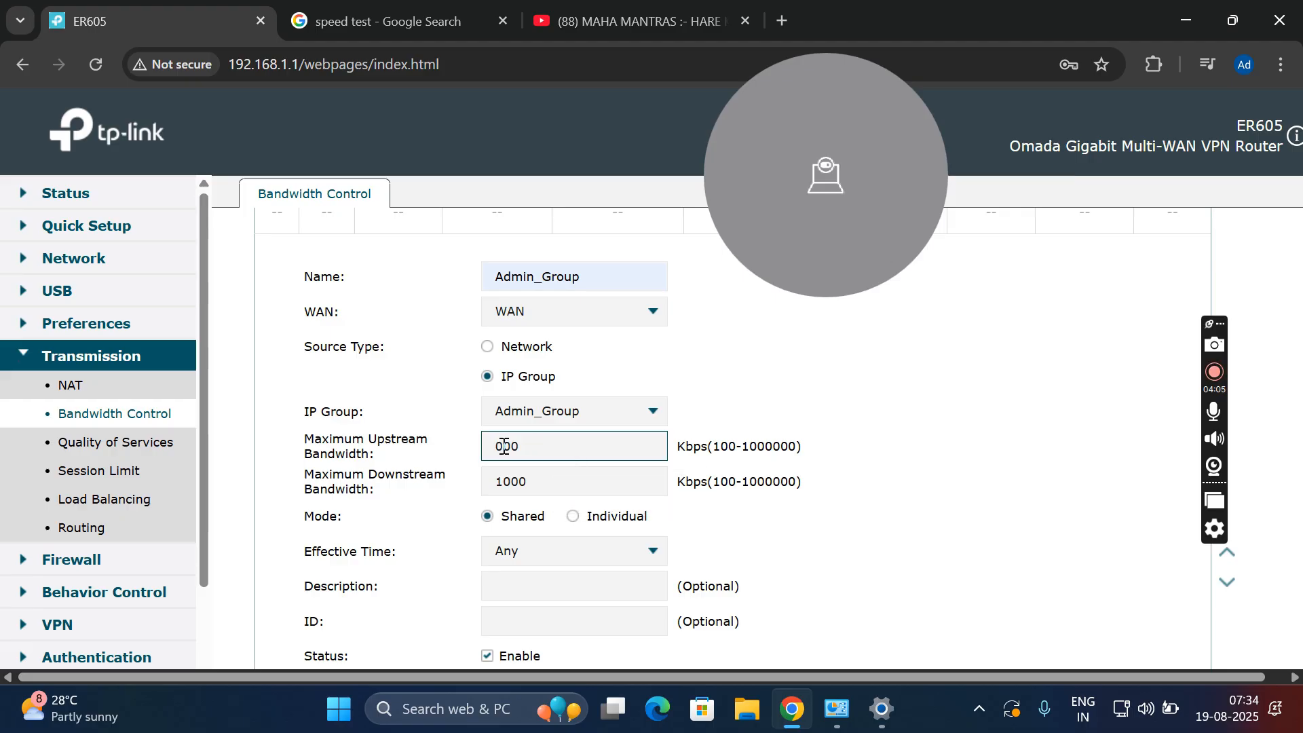
{"action": "left_click", "coordinate": [504, 483]}
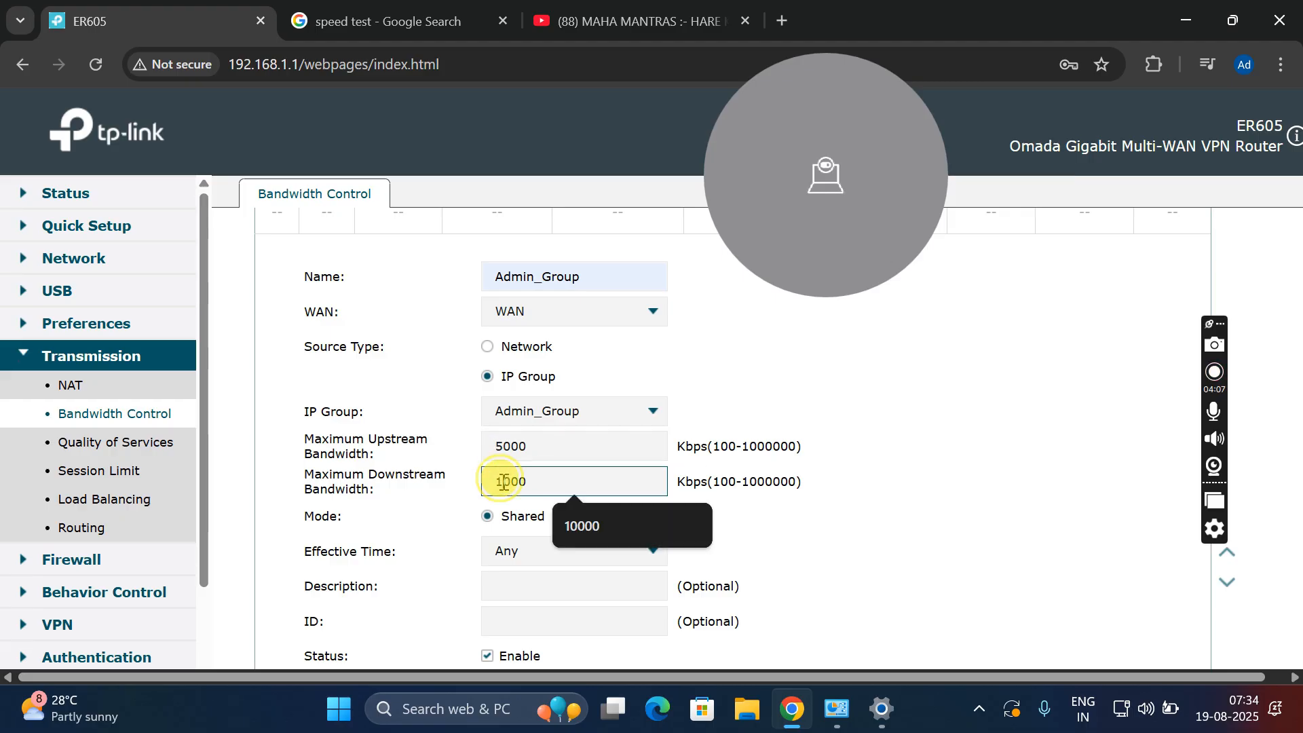
{"action": "key", "text": "BackSpace"}
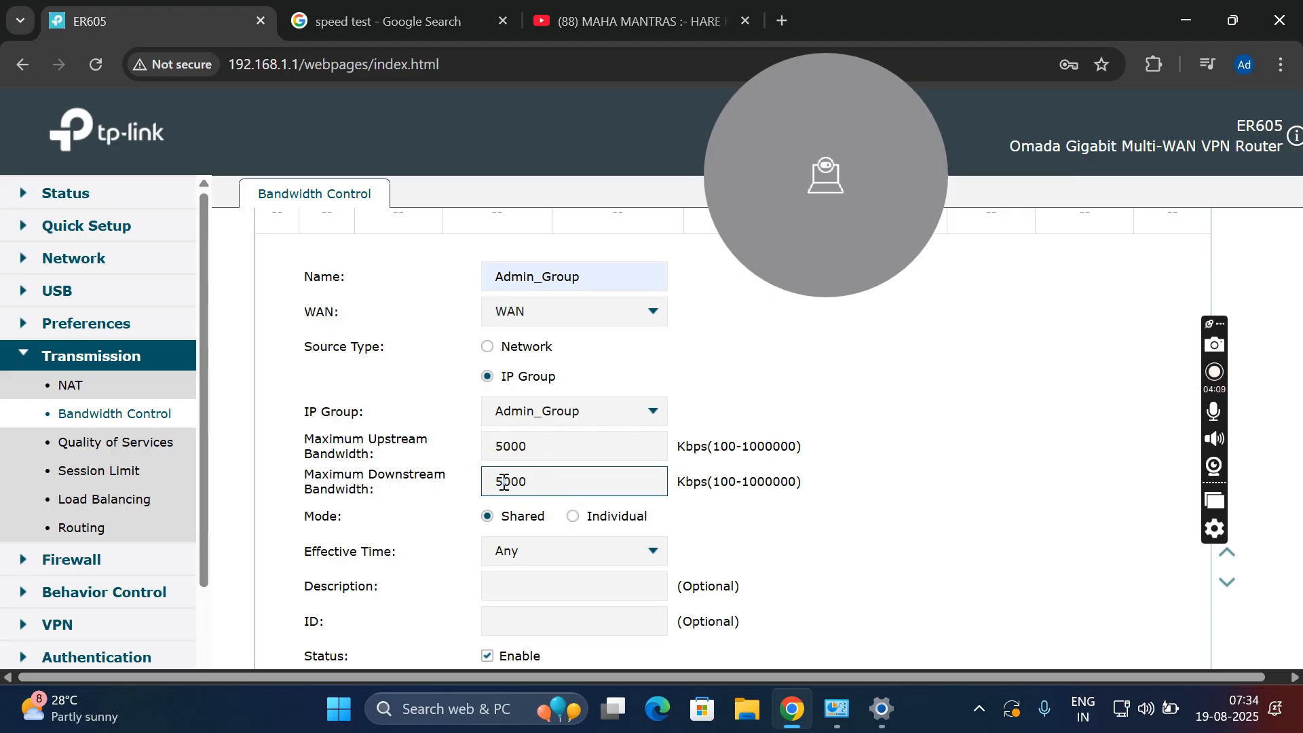
Set the rule's mode to Individual and save the rule with the effective time Any.
{"action": "left_click", "coordinate": [573, 519]}
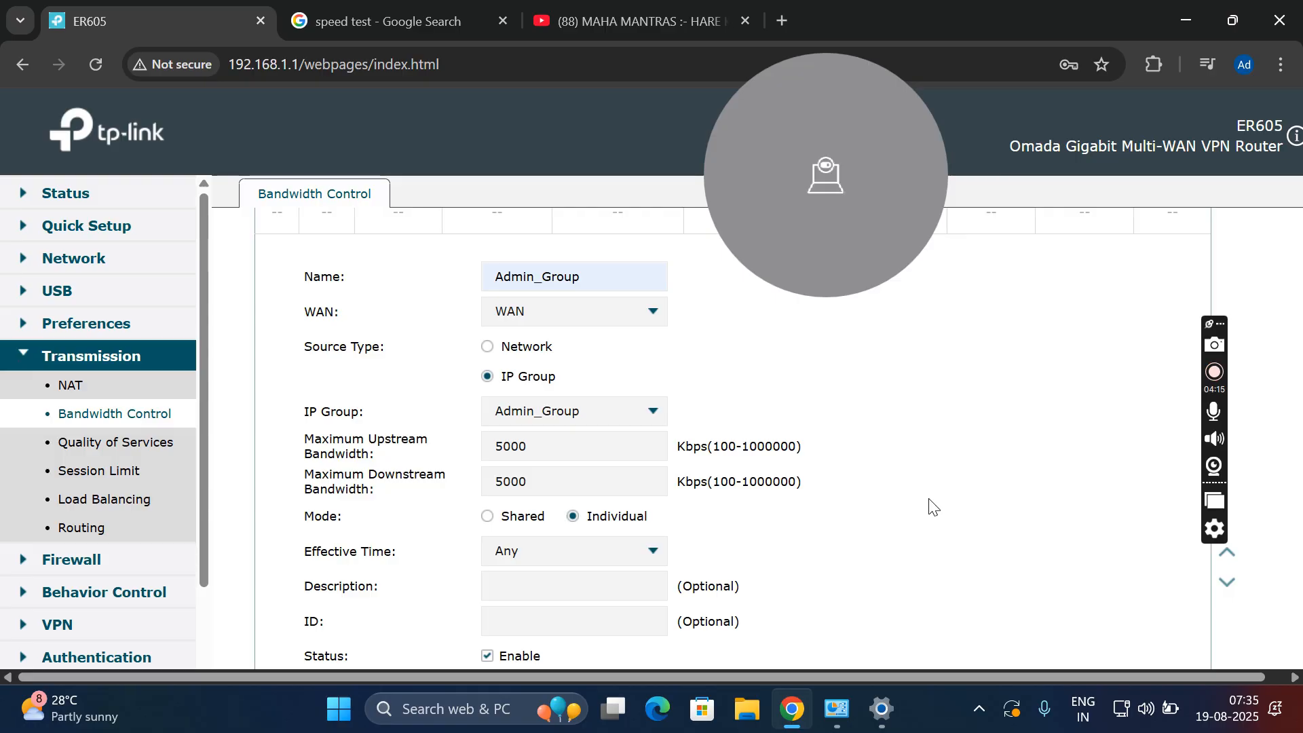
{"action": "scroll", "coordinate": [929, 507], "scroll_direction": "down", "scroll_amount": 1}
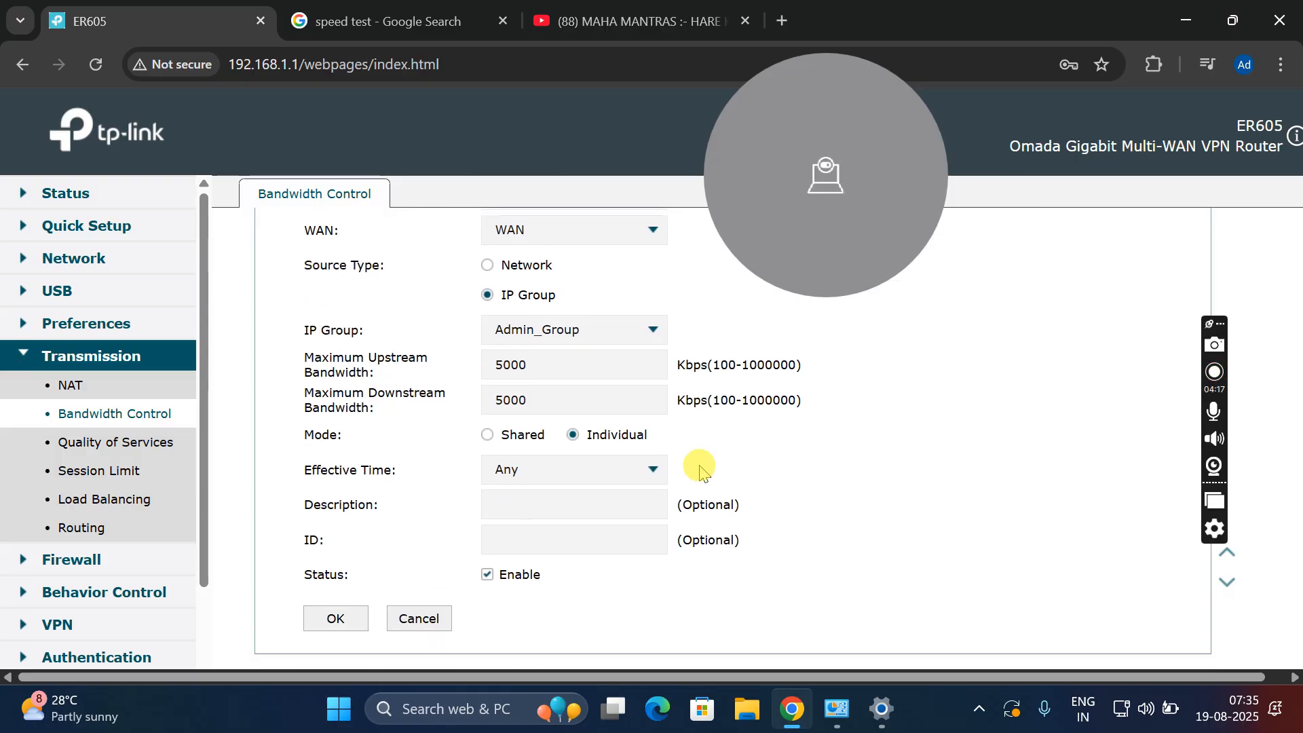
{"action": "left_click", "coordinate": [648, 469]}
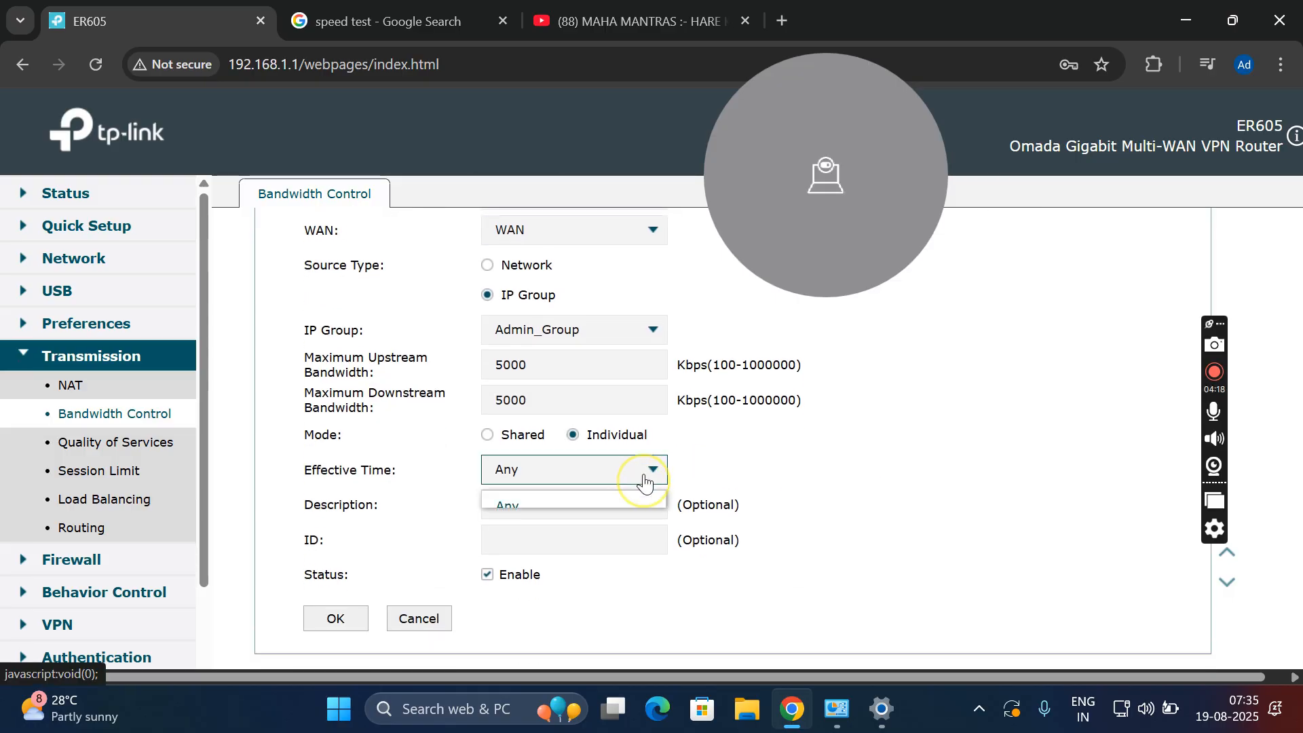
{"action": "left_click", "coordinate": [808, 465]}
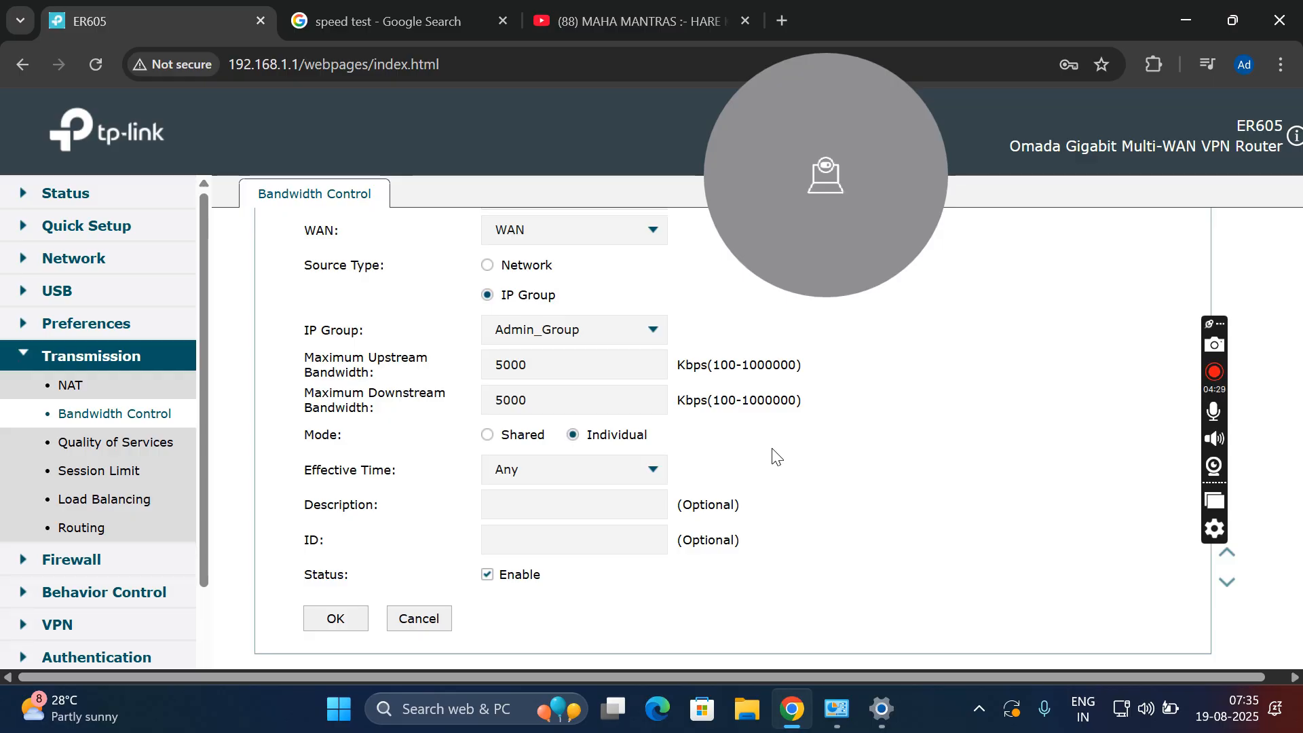
{"action": "left_click", "coordinate": [342, 617]}
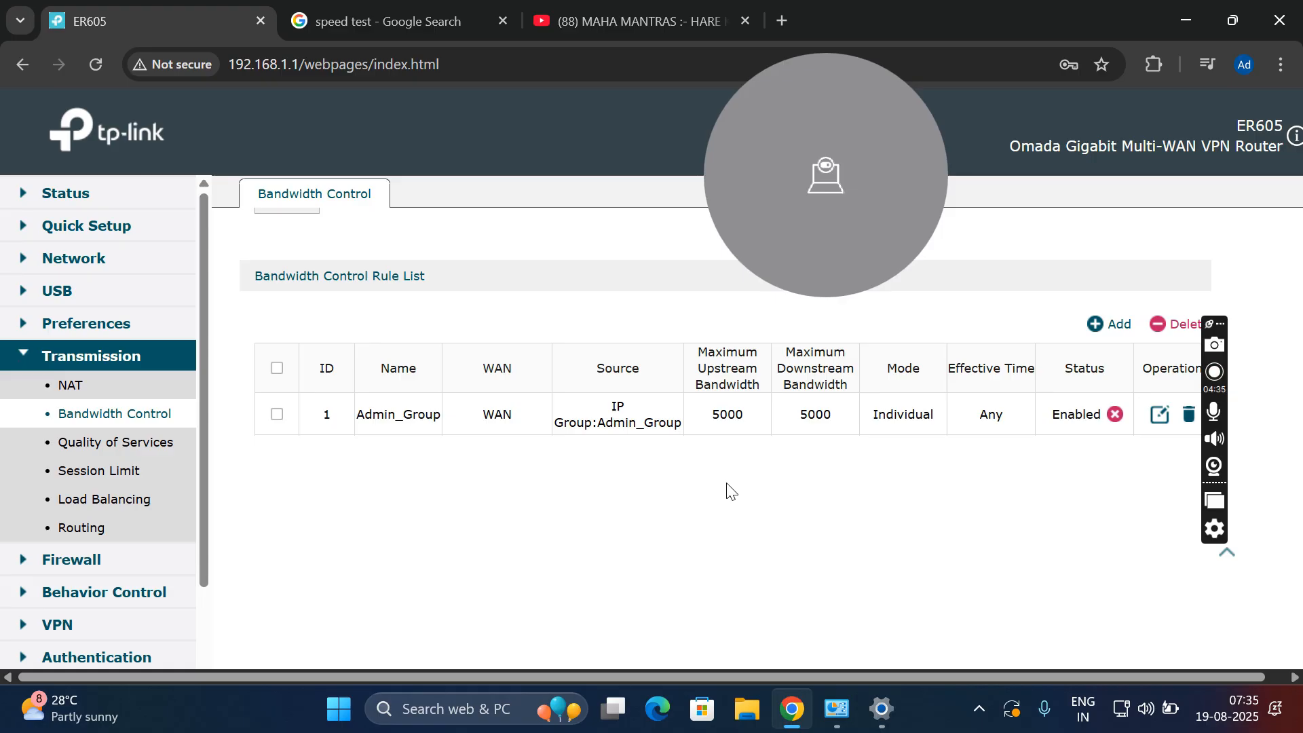
Start a new bandwidth control rule named Tech_Group and assign it to the WAN interface.
{"action": "left_click", "coordinate": [1090, 323]}
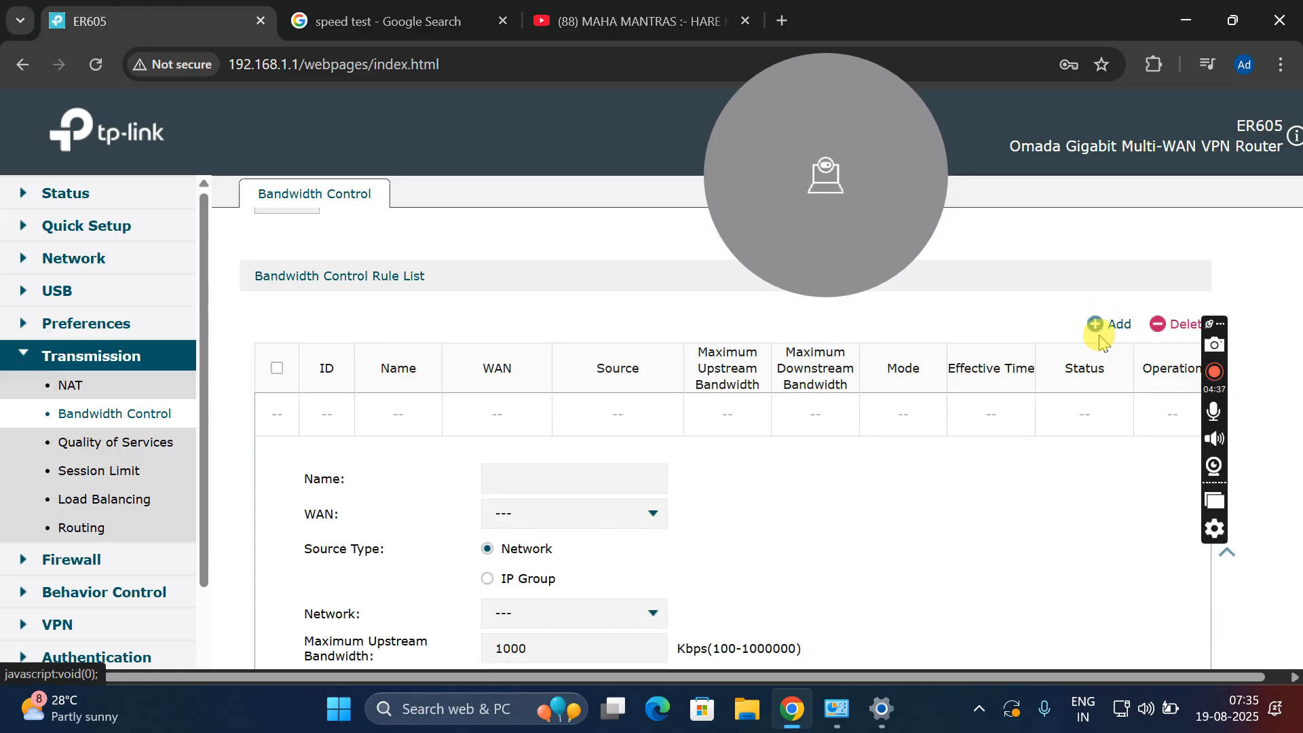
{"action": "left_click", "coordinate": [550, 485]}
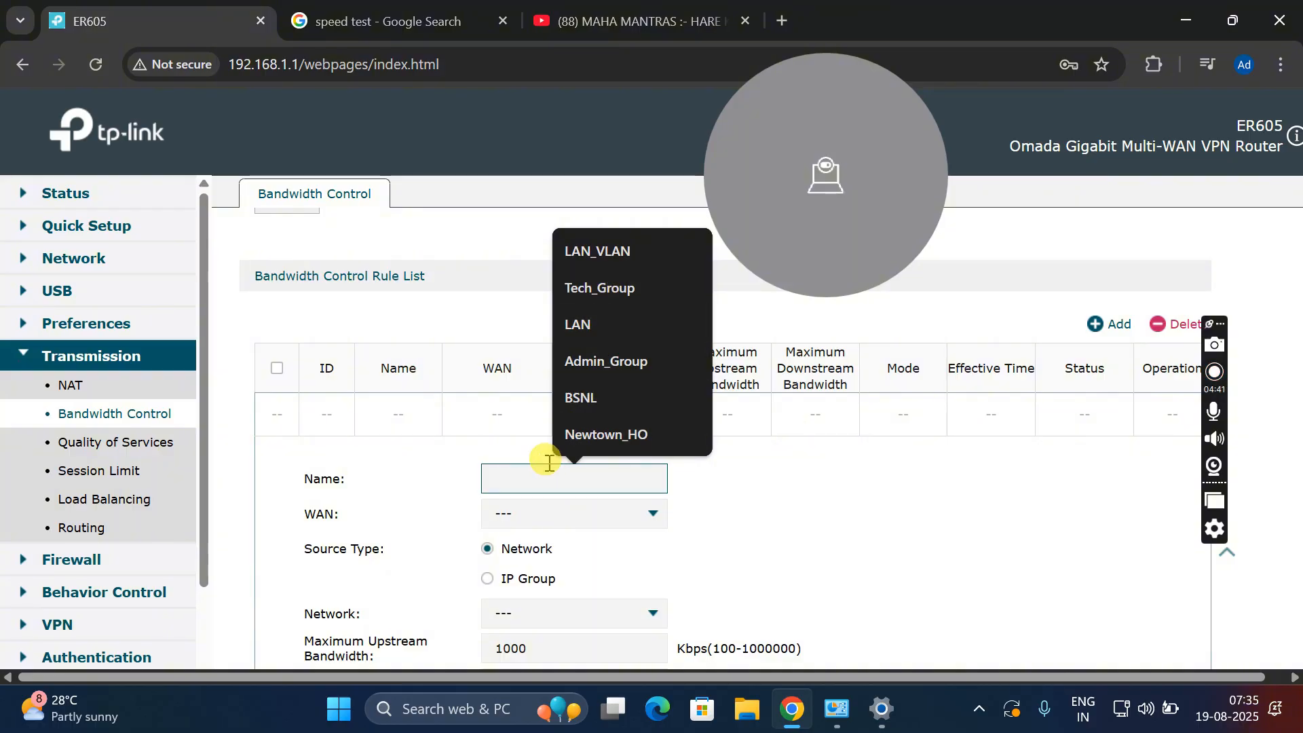
{"action": "type", "text": "Tech_Group"}
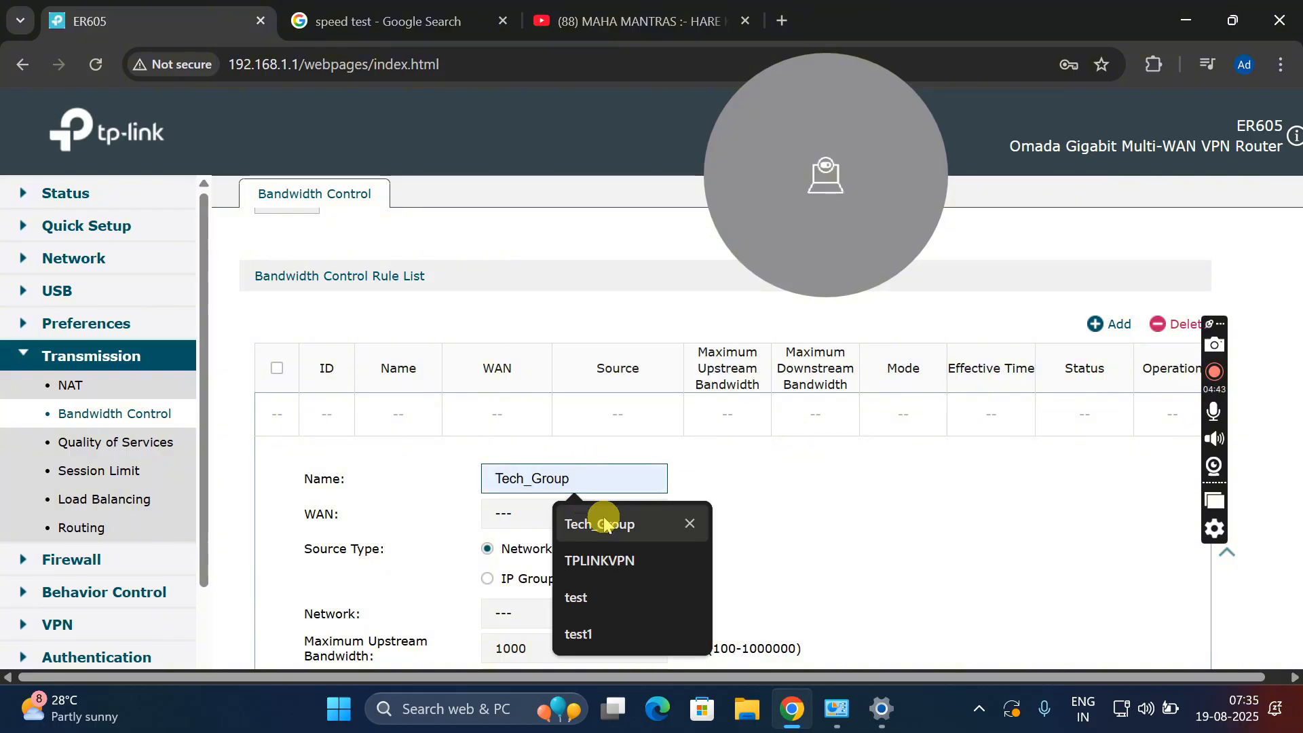
{"action": "left_click", "coordinate": [602, 523]}
{"action": "left_click", "coordinate": [616, 519]}
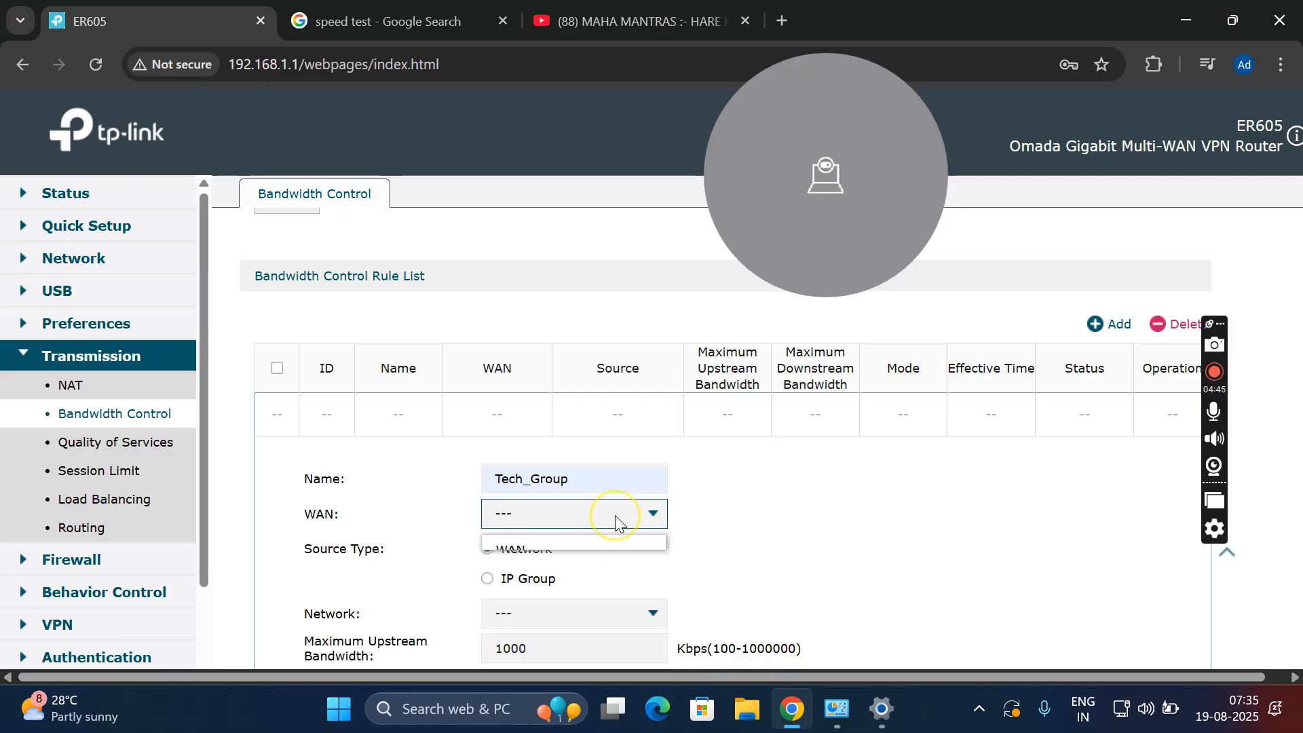
{"action": "left_click", "coordinate": [527, 547]}
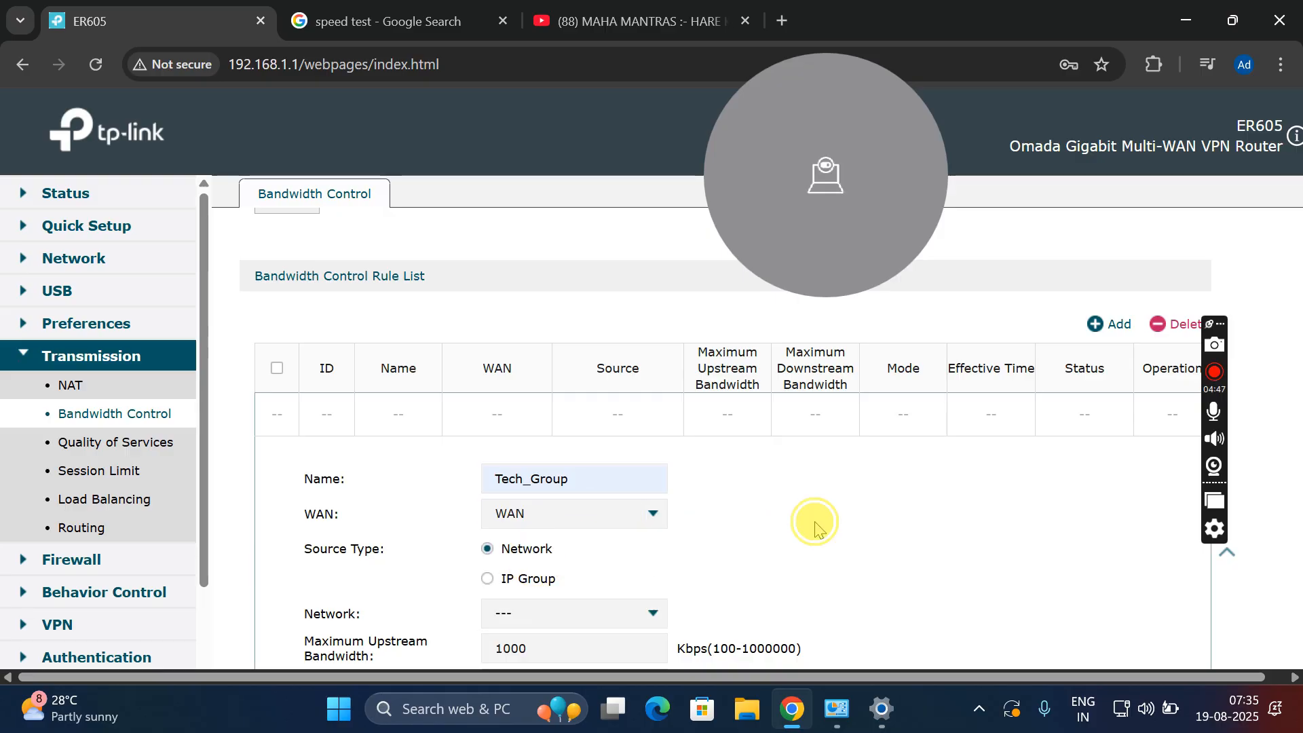
Set the Tech_Group rule's source type to IP Group and choose Tech_Group as the source.
{"action": "scroll", "coordinate": [815, 526], "scroll_direction": "down", "scroll_amount": 3}
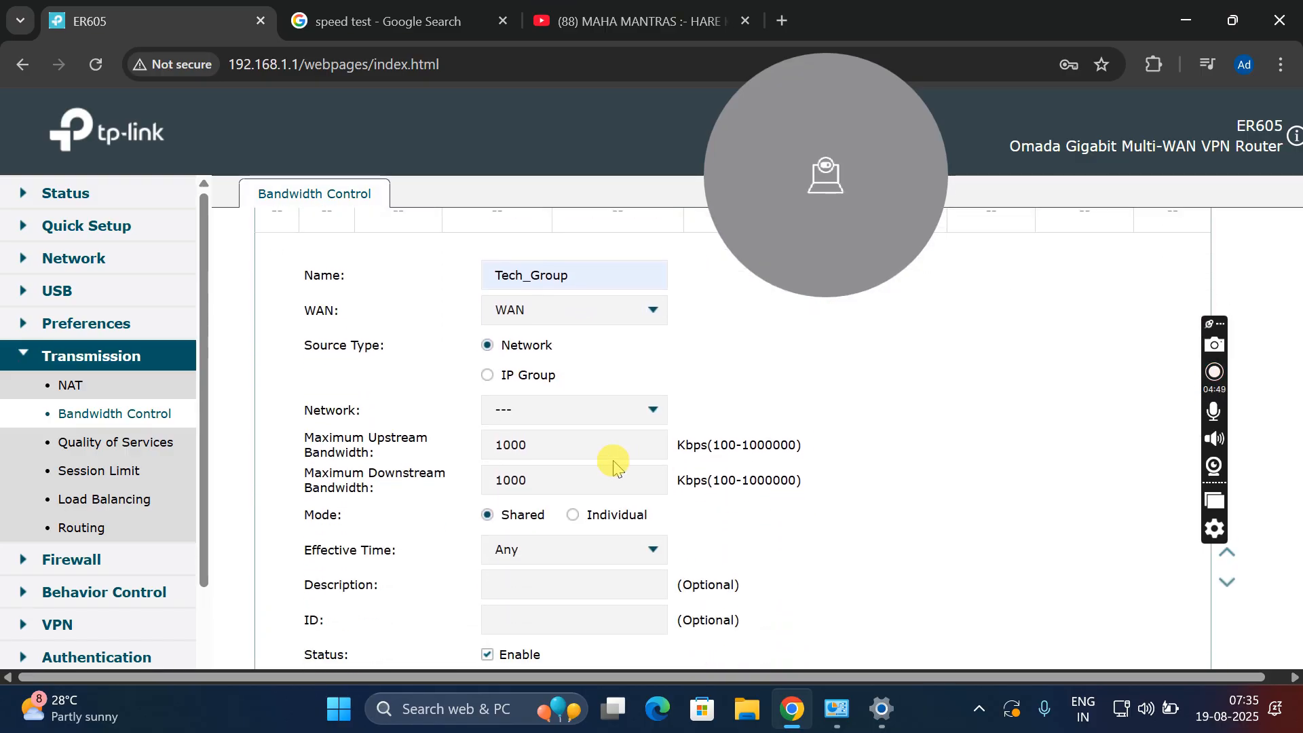
{"action": "left_click", "coordinate": [501, 375]}
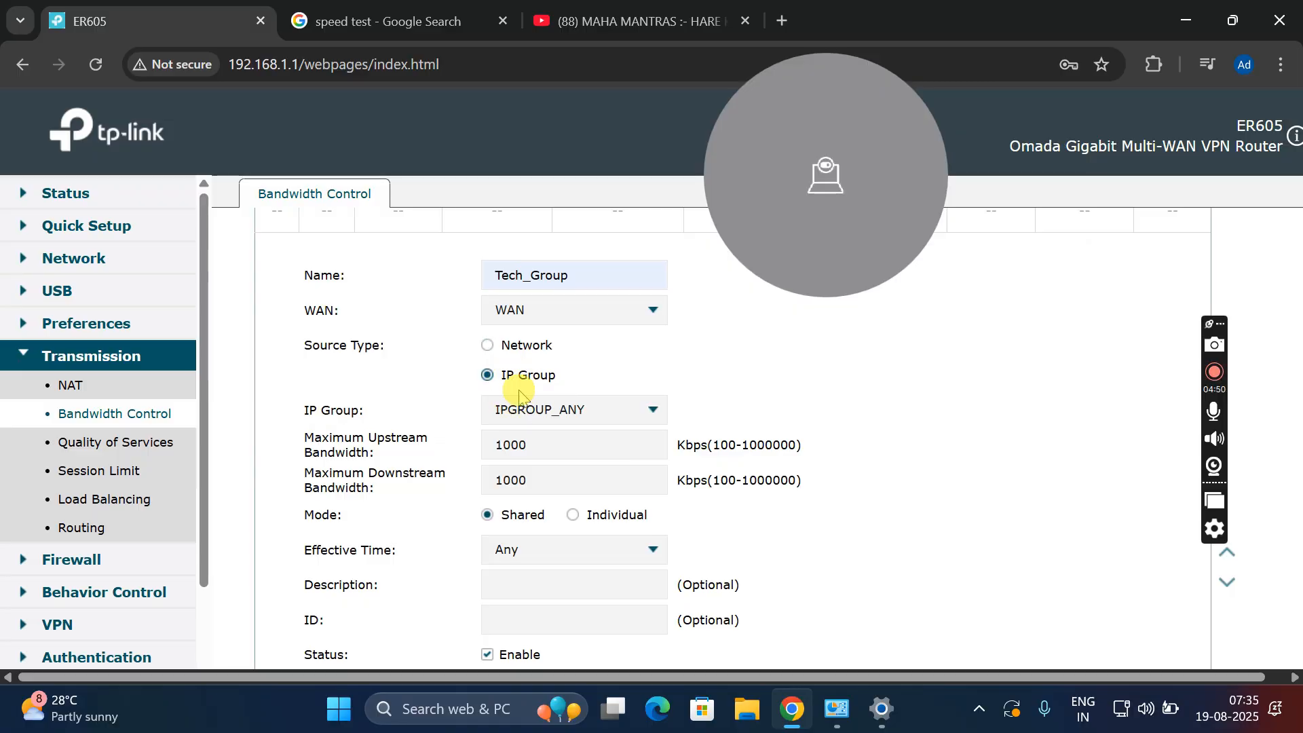
{"action": "left_click", "coordinate": [589, 411]}
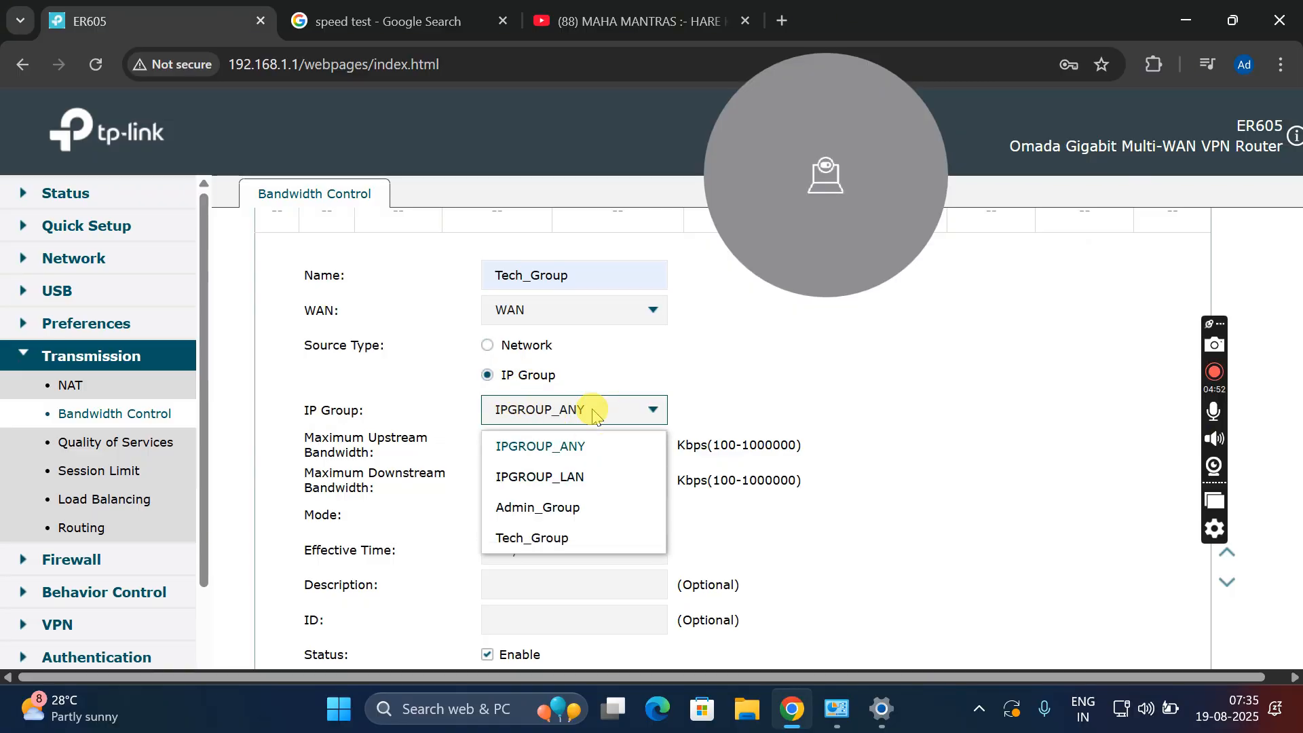
{"action": "left_click", "coordinate": [558, 541]}
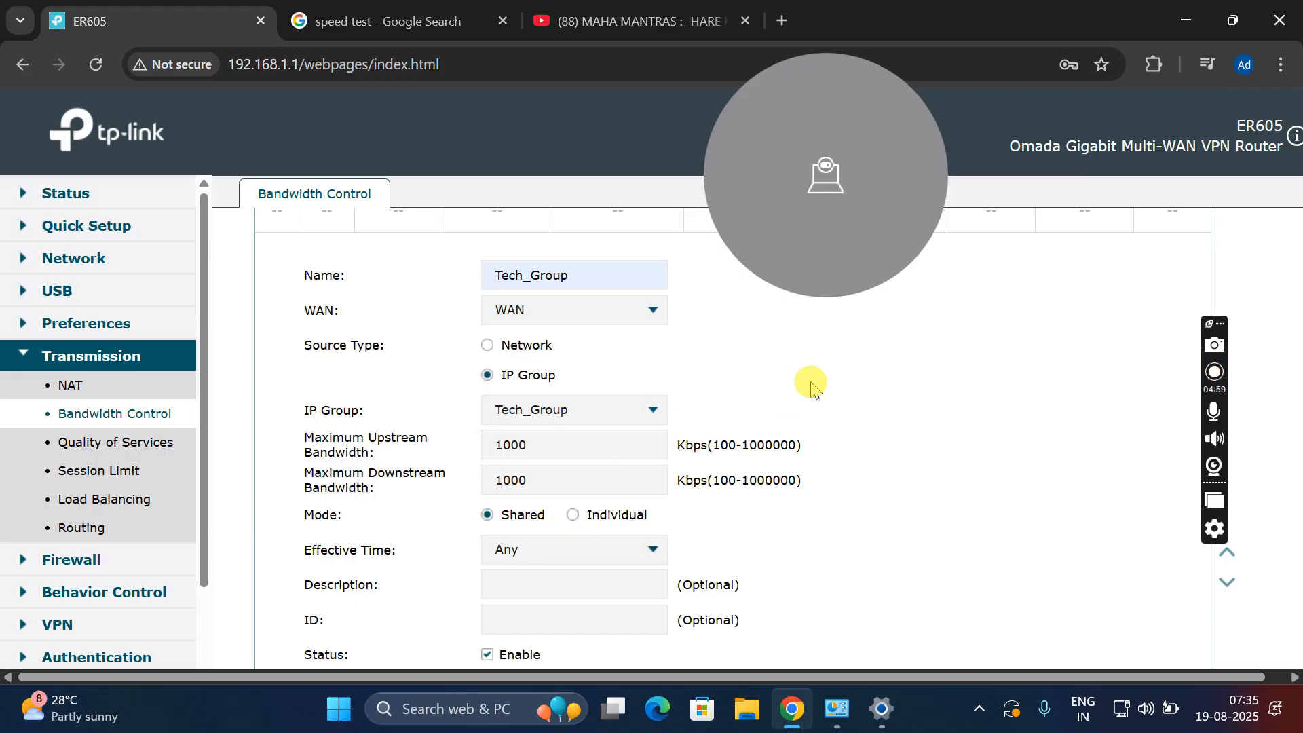
Set the Tech_Group rule's maximum upstream and maximum downstream bandwidth to 10000 Kbps each.
{"action": "left_click", "coordinate": [504, 445]}
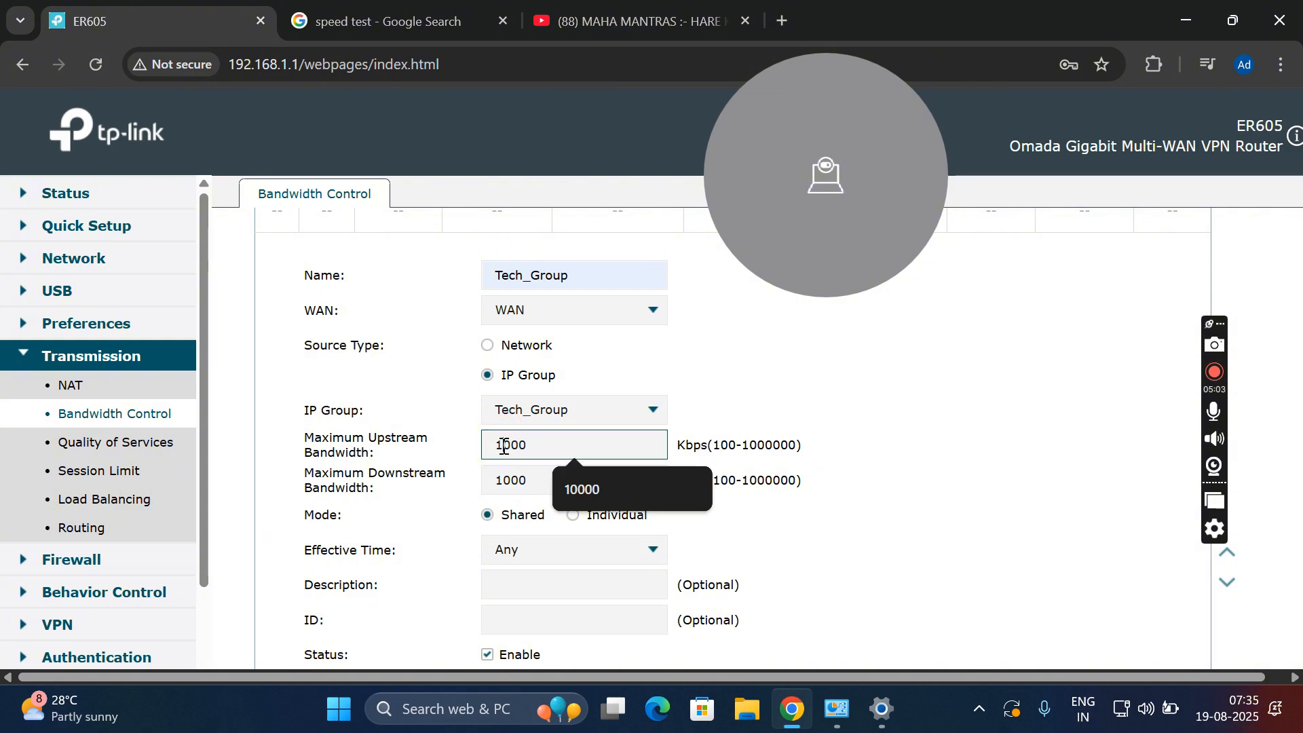
{"action": "type", "text": "0"}
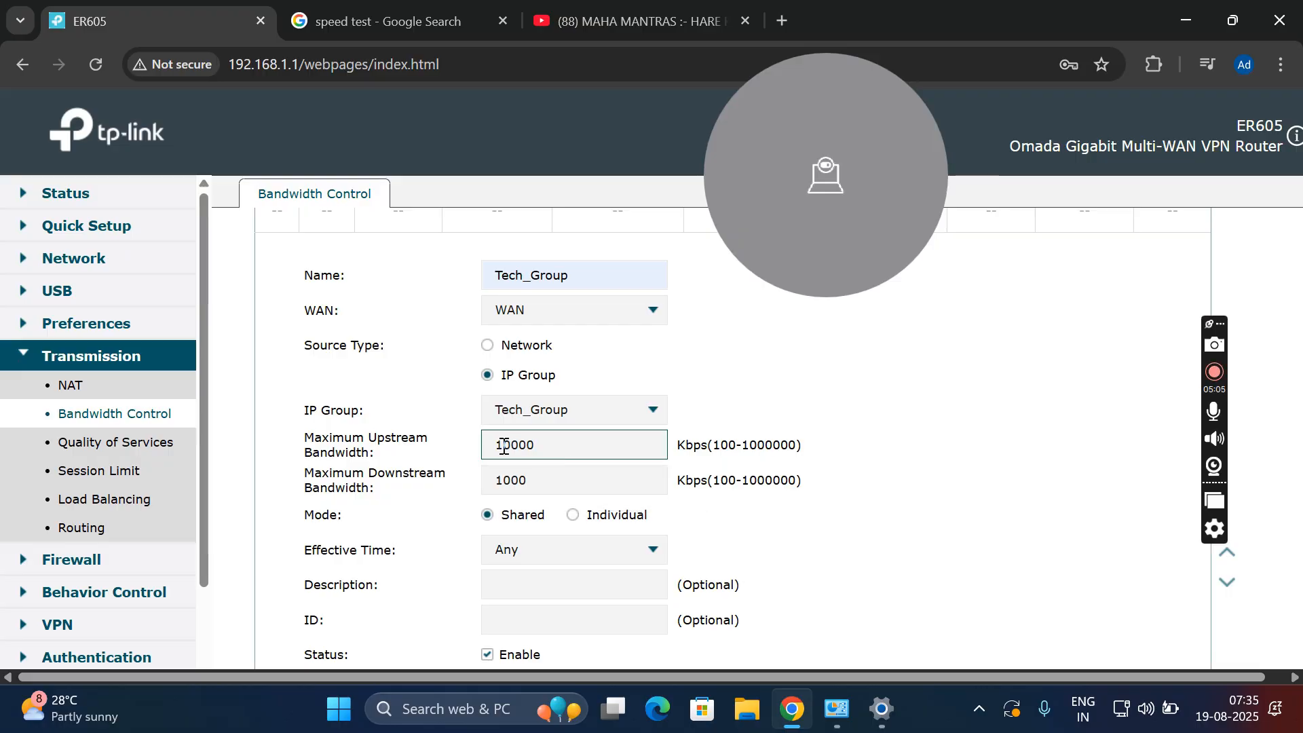
{"action": "left_click", "coordinate": [504, 481]}
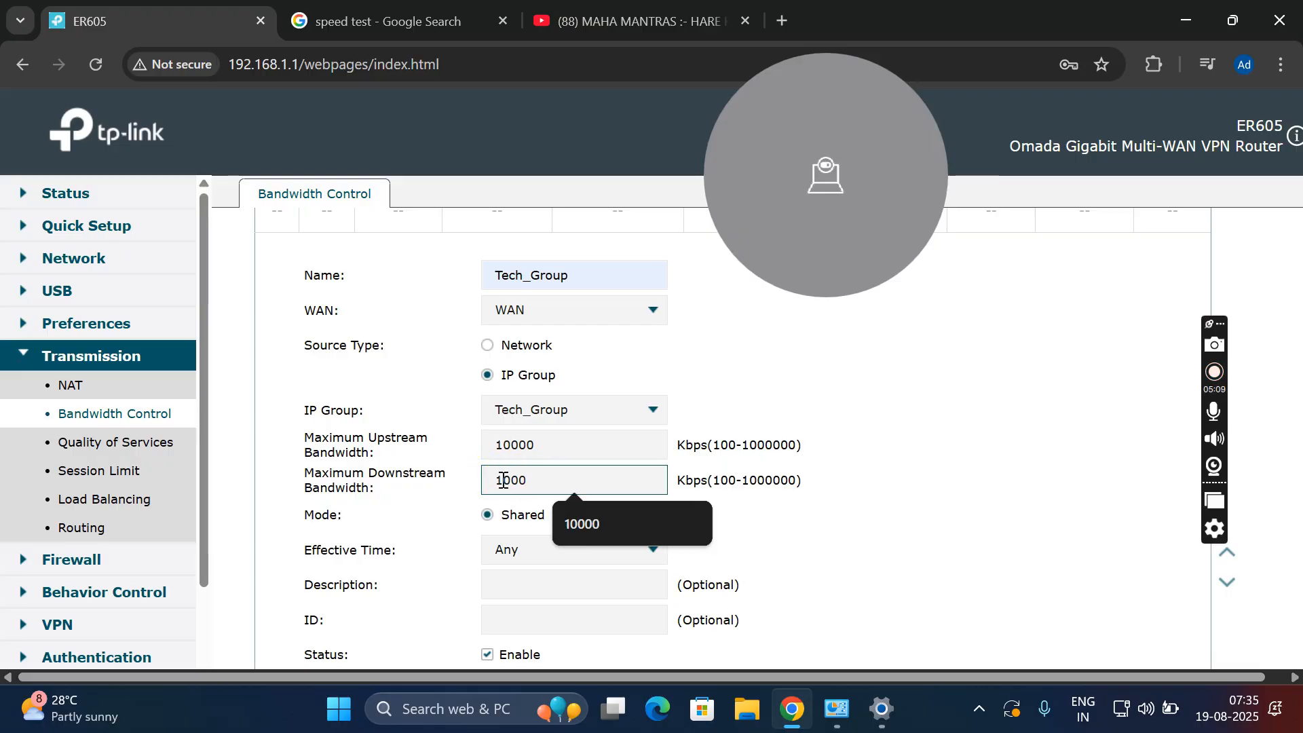
{"action": "type", "text": "0"}
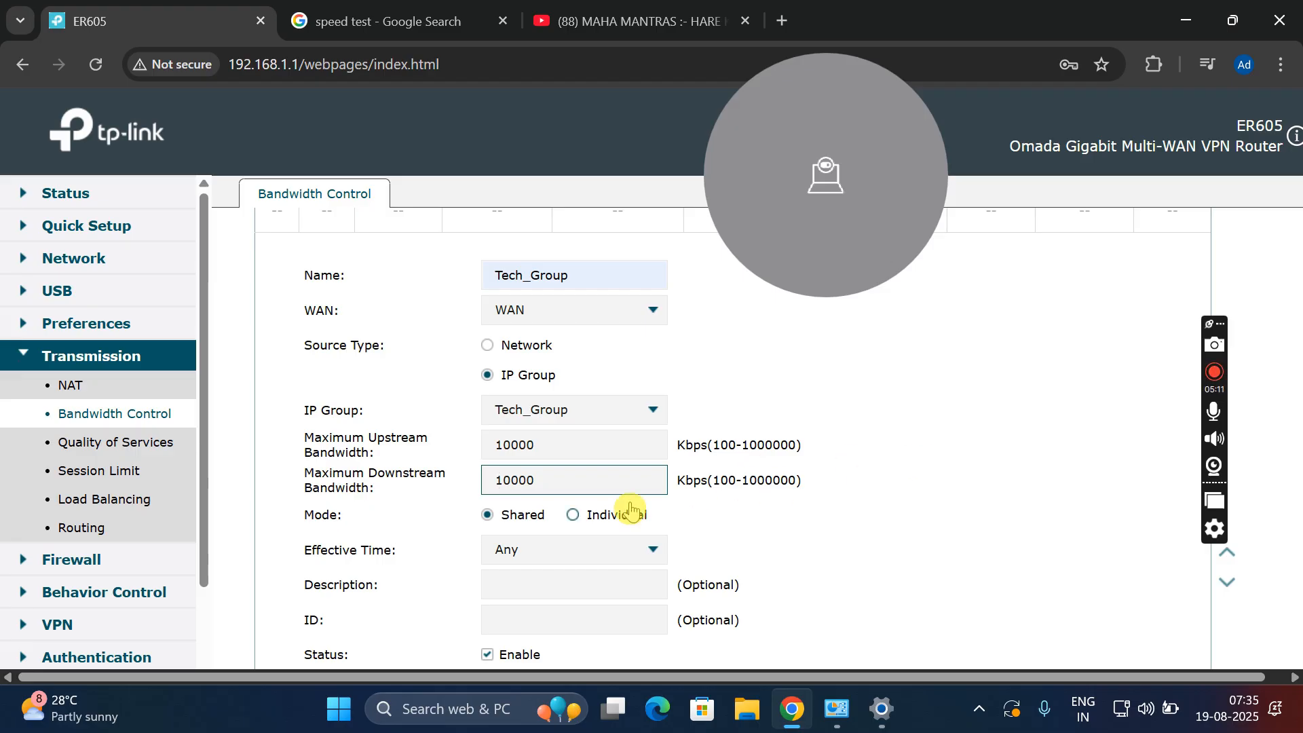
Set the Tech_Group rule's mode to Individual and save it with the effective time Any.
{"action": "left_click", "coordinate": [590, 519]}
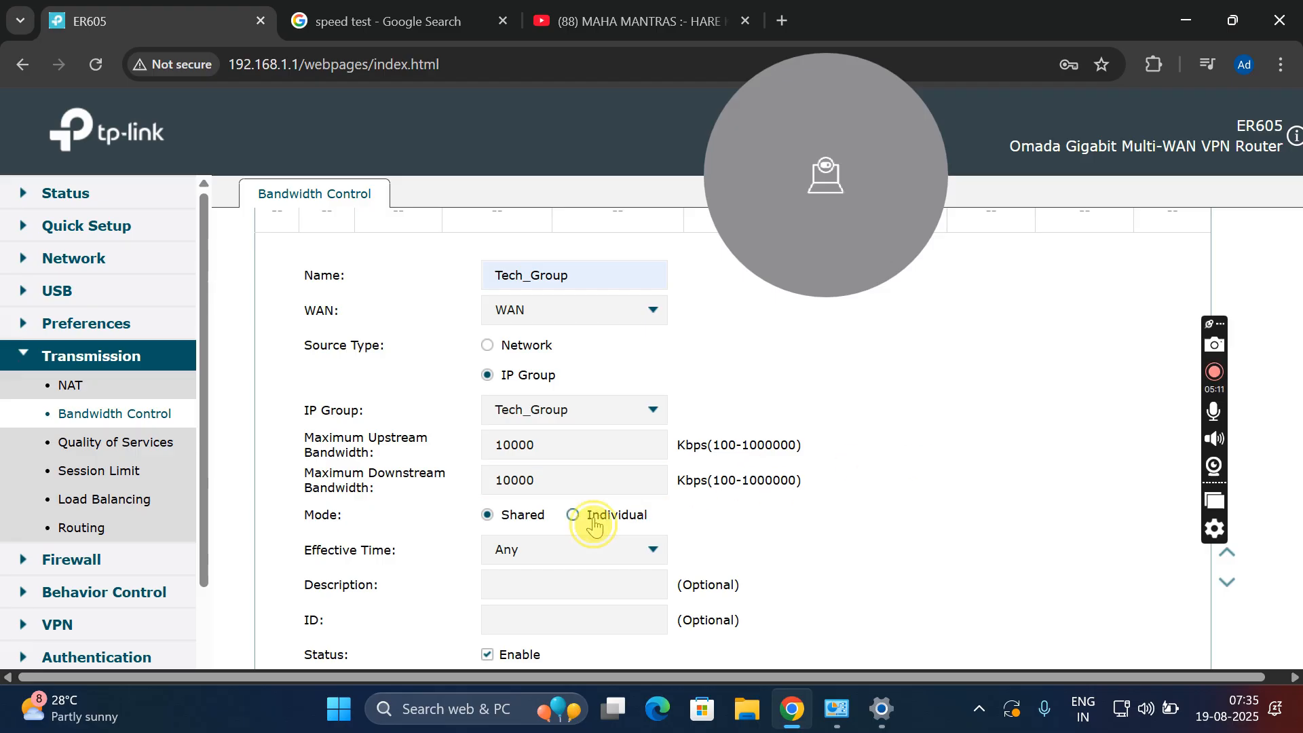
{"action": "left_click", "coordinate": [652, 555]}
{"action": "left_click", "coordinate": [649, 561]}
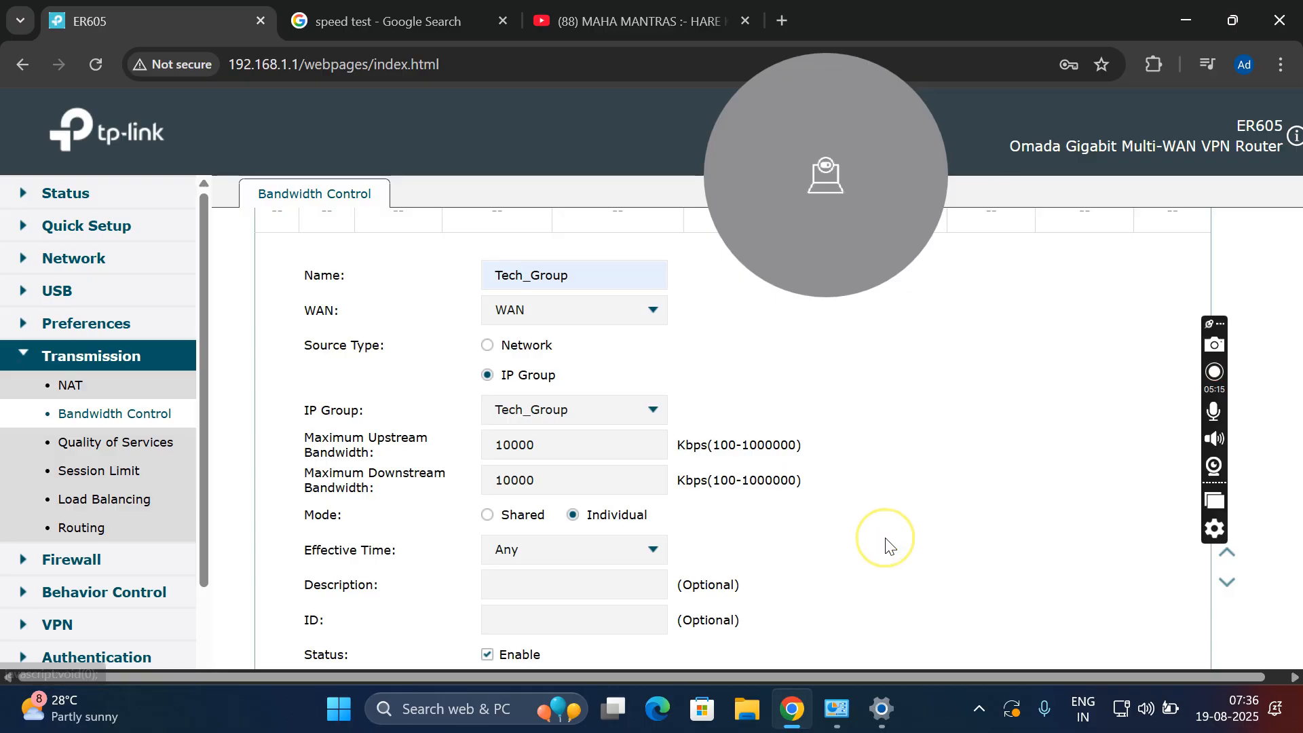
{"action": "scroll", "coordinate": [888, 543], "scroll_direction": "down", "scroll_amount": 2}
{"action": "left_click", "coordinate": [329, 536]}
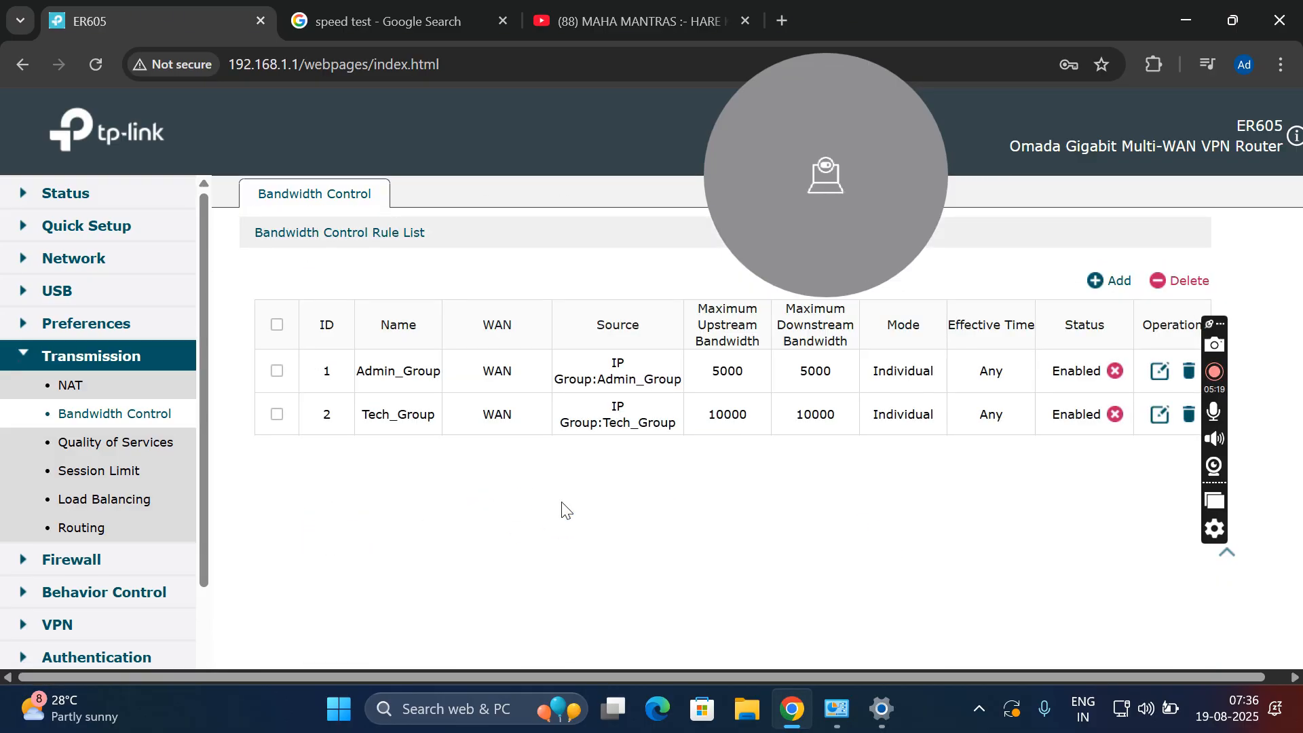
{"action": "left_click", "coordinate": [593, 476]}
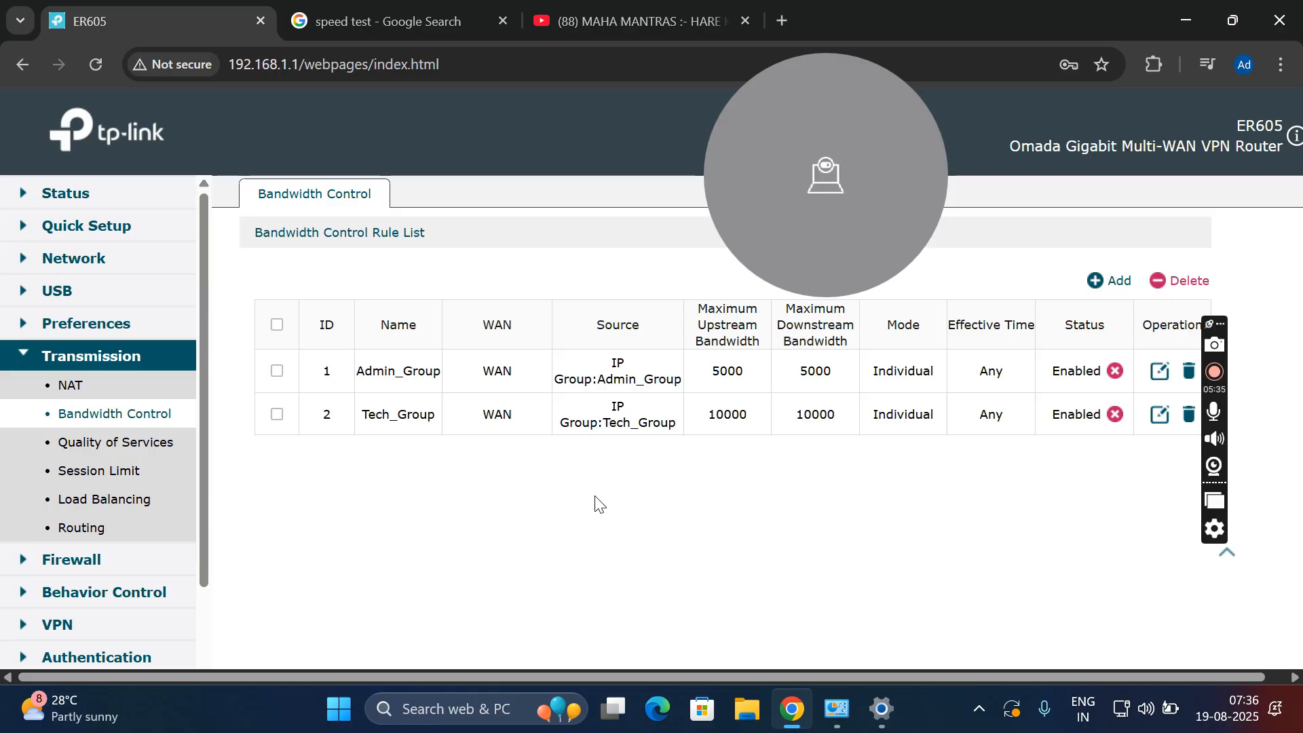
Check the Ethernet 2 adapter's IPv4 address in its Windows network connection details, then dismiss the connection windows.
{"action": "key", "text": "super+r"}
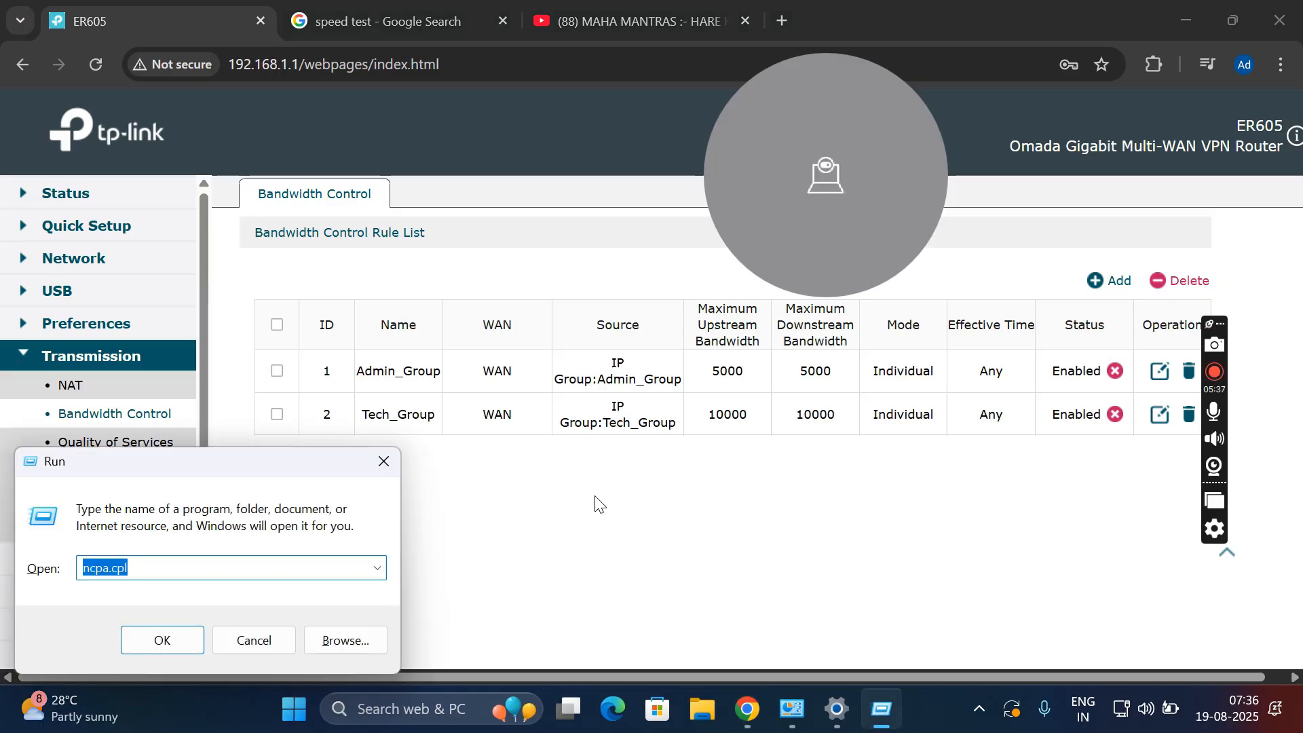
{"action": "key", "text": "Escape"}
{"action": "left_click", "coordinate": [595, 503]}
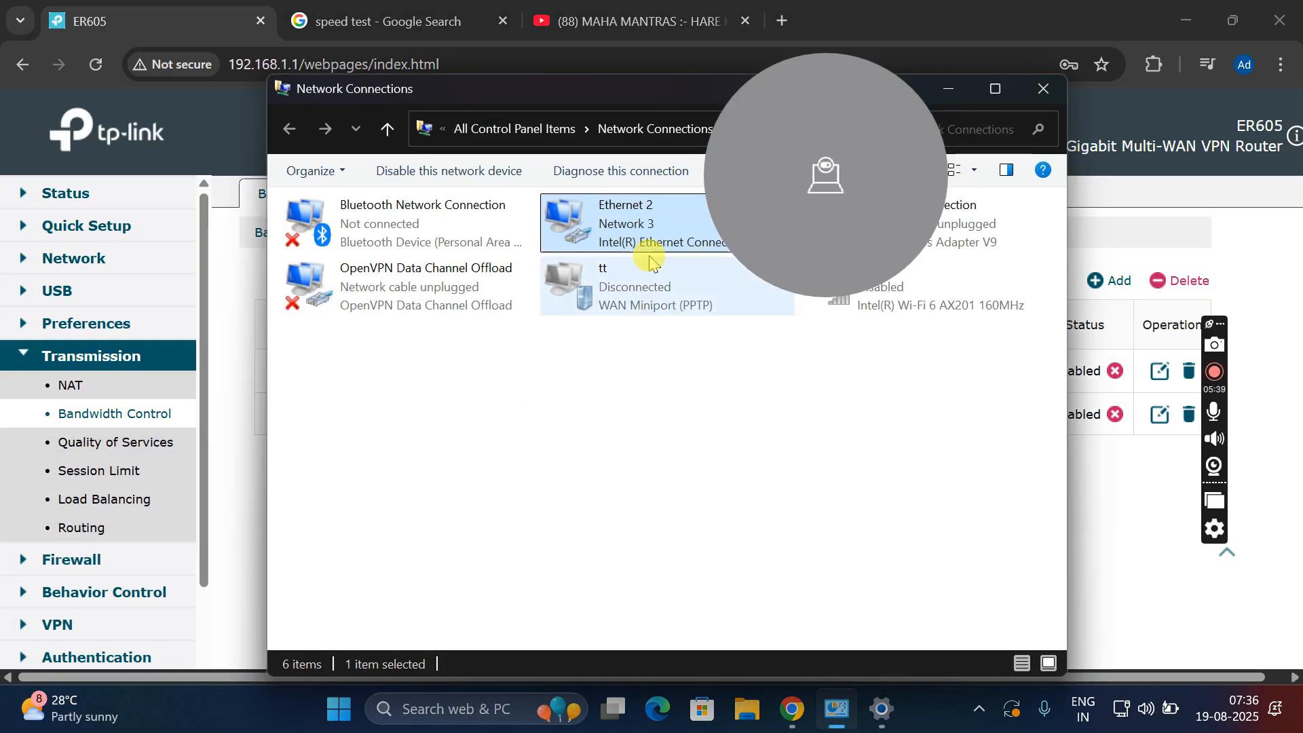
{"action": "right_click", "coordinate": [615, 226]}
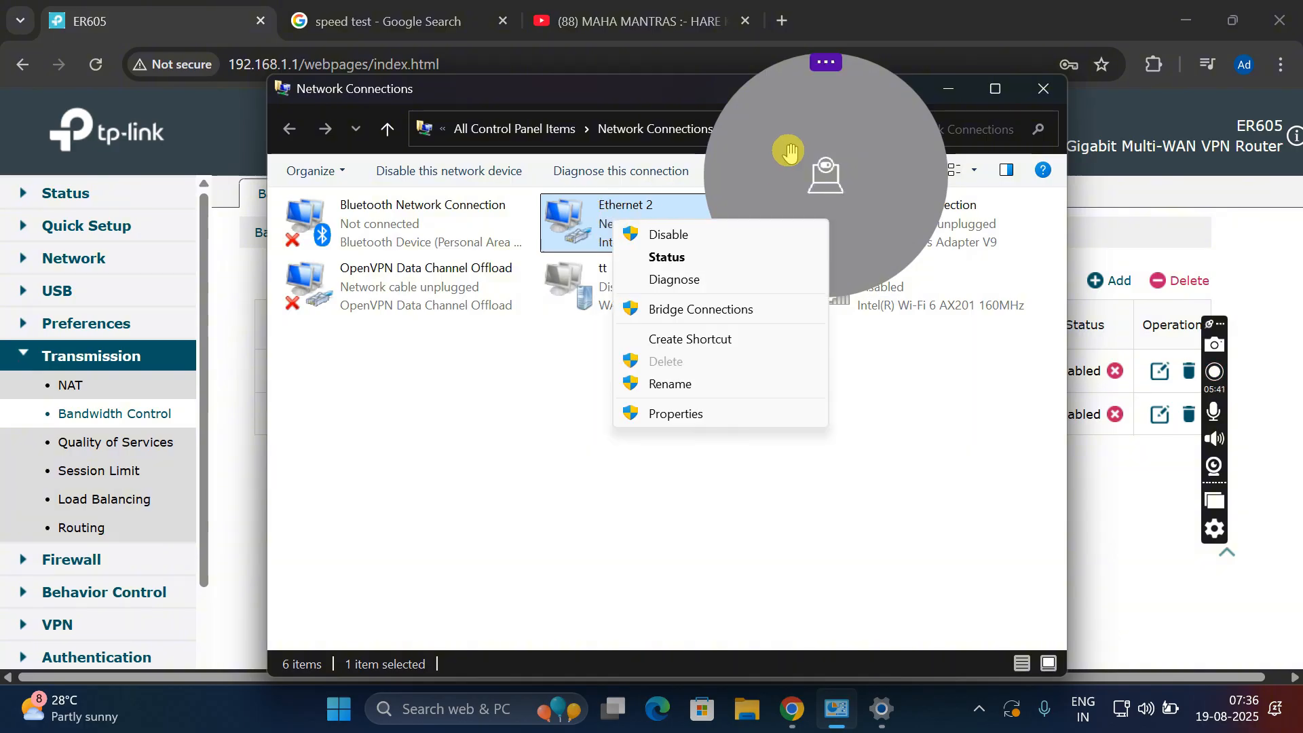
{"action": "left_click_drag", "start_coordinate": [790, 152], "coordinate": [1086, 173]}
{"action": "left_click", "coordinate": [640, 228]}
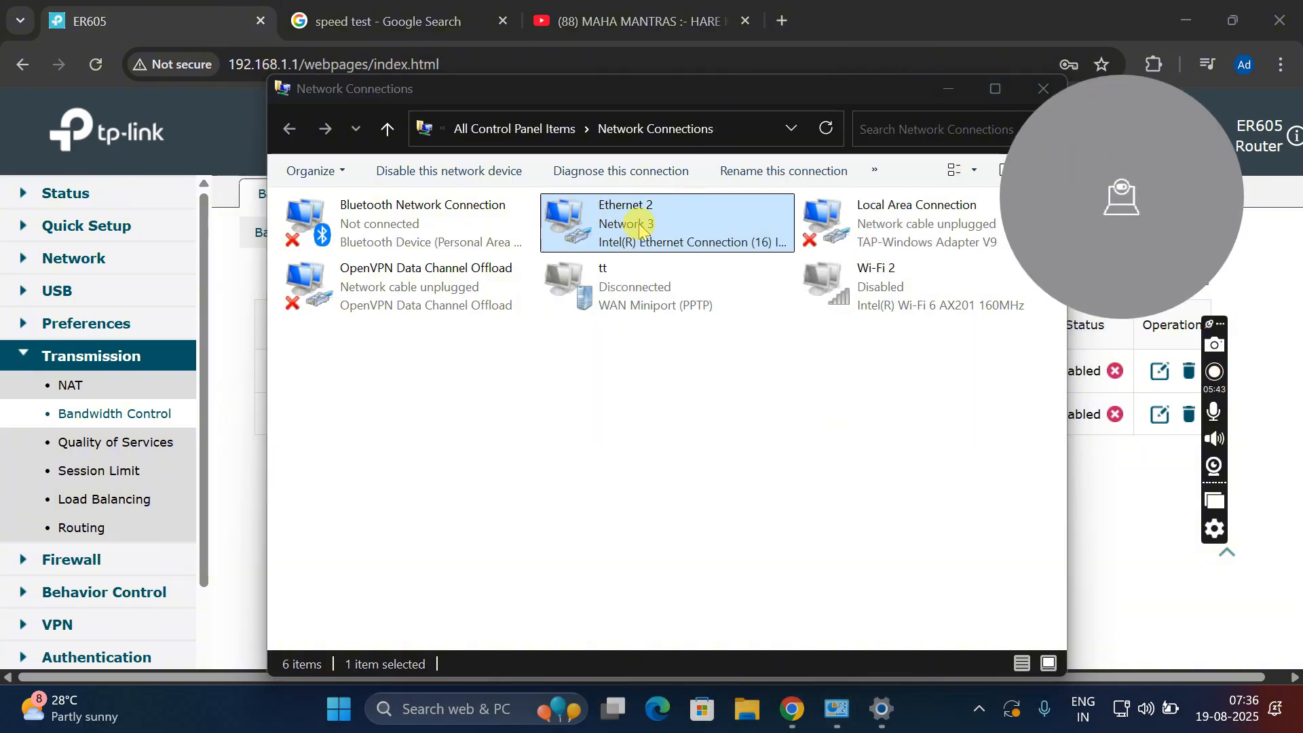
{"action": "right_click", "coordinate": [620, 236]}
{"action": "left_click", "coordinate": [665, 268]}
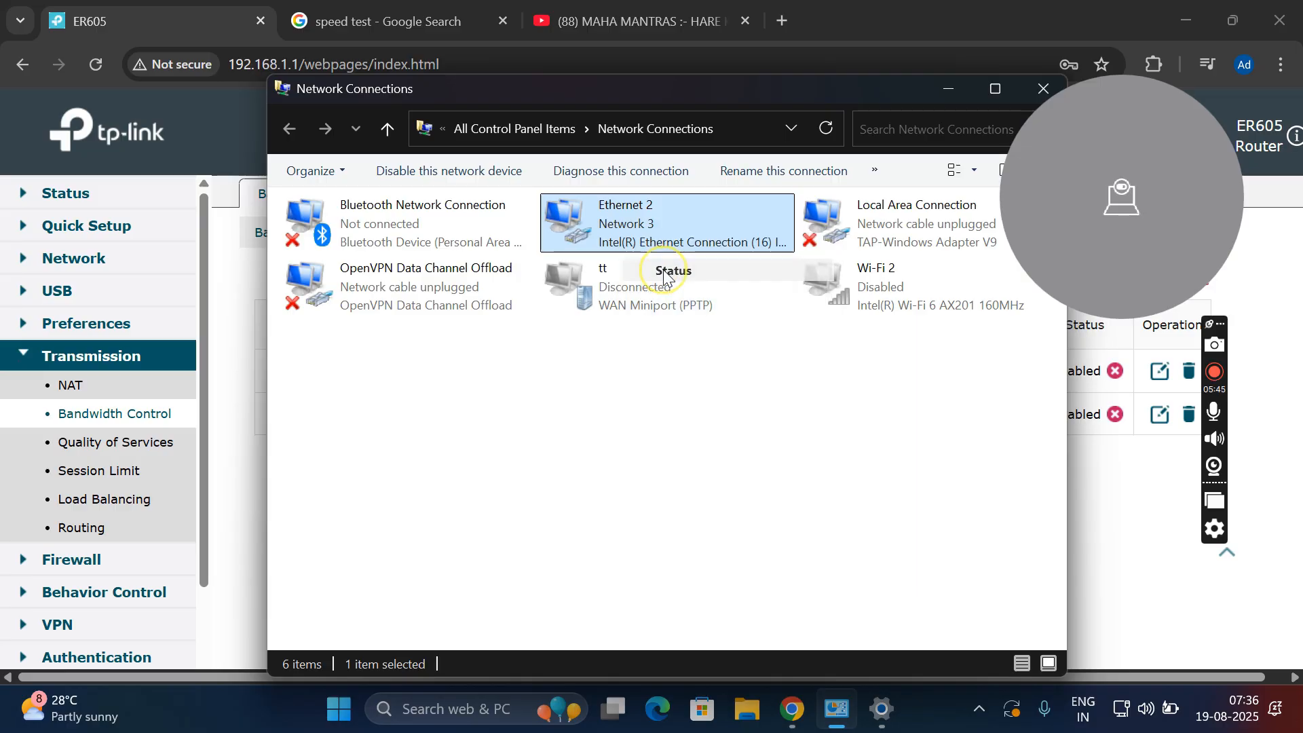
{"action": "left_click", "coordinate": [551, 343]}
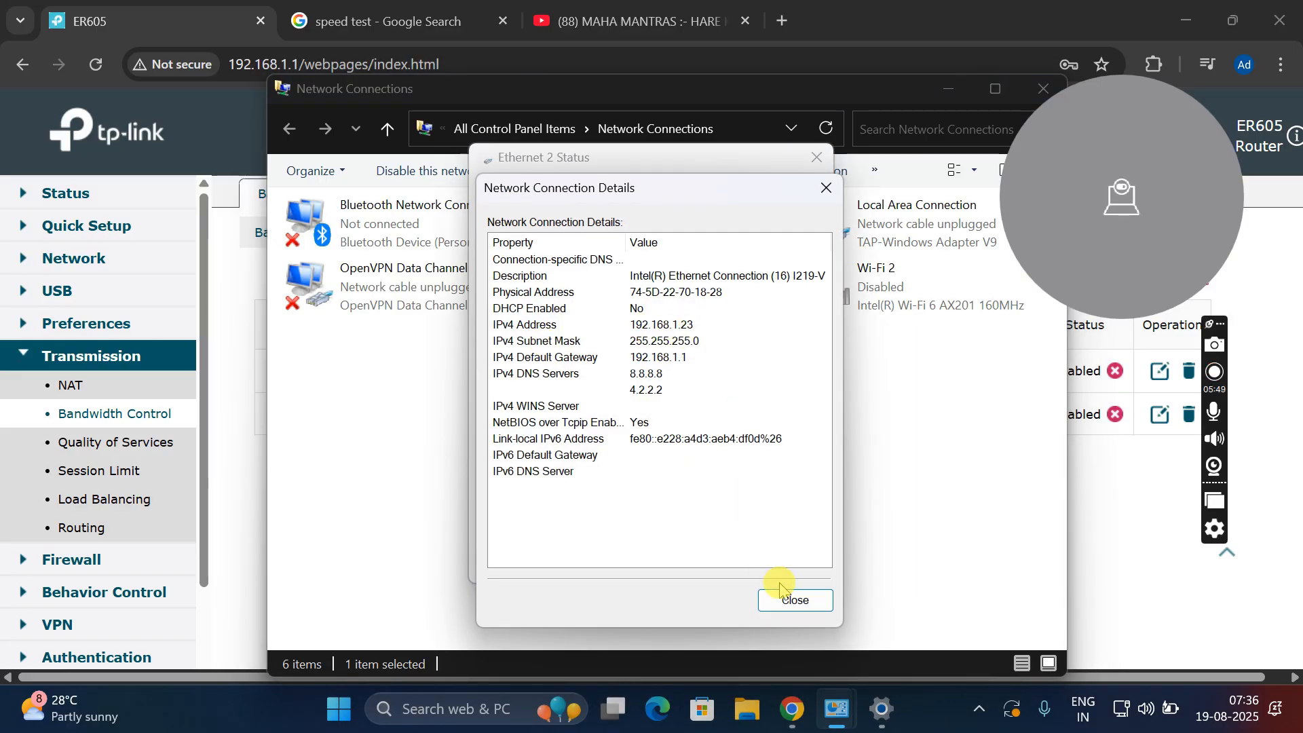
{"action": "left_click", "coordinate": [790, 603]}
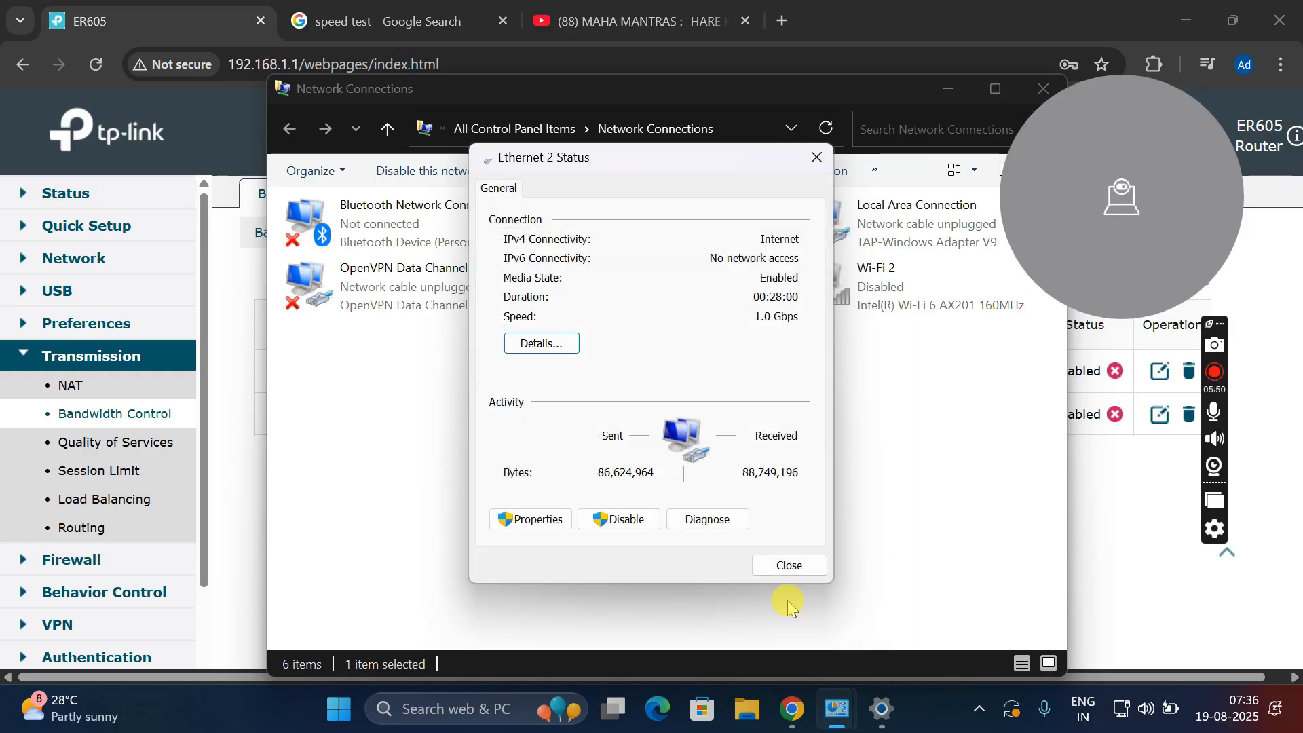
{"action": "left_click", "coordinate": [767, 564]}
{"action": "left_click", "coordinate": [945, 84]}
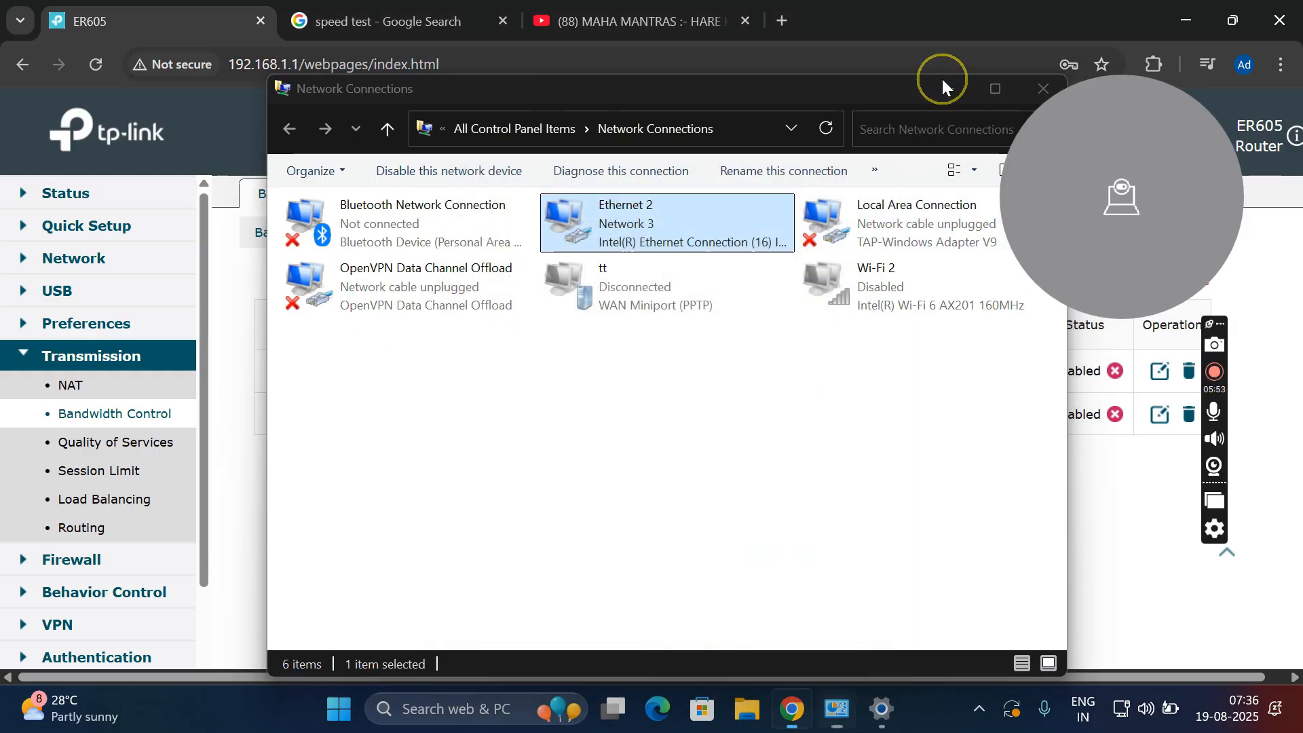
Run Google's internet speed test to check the bandwidth limit, then close it and open Speedtest by Ookla.
{"action": "left_click", "coordinate": [384, 29]}
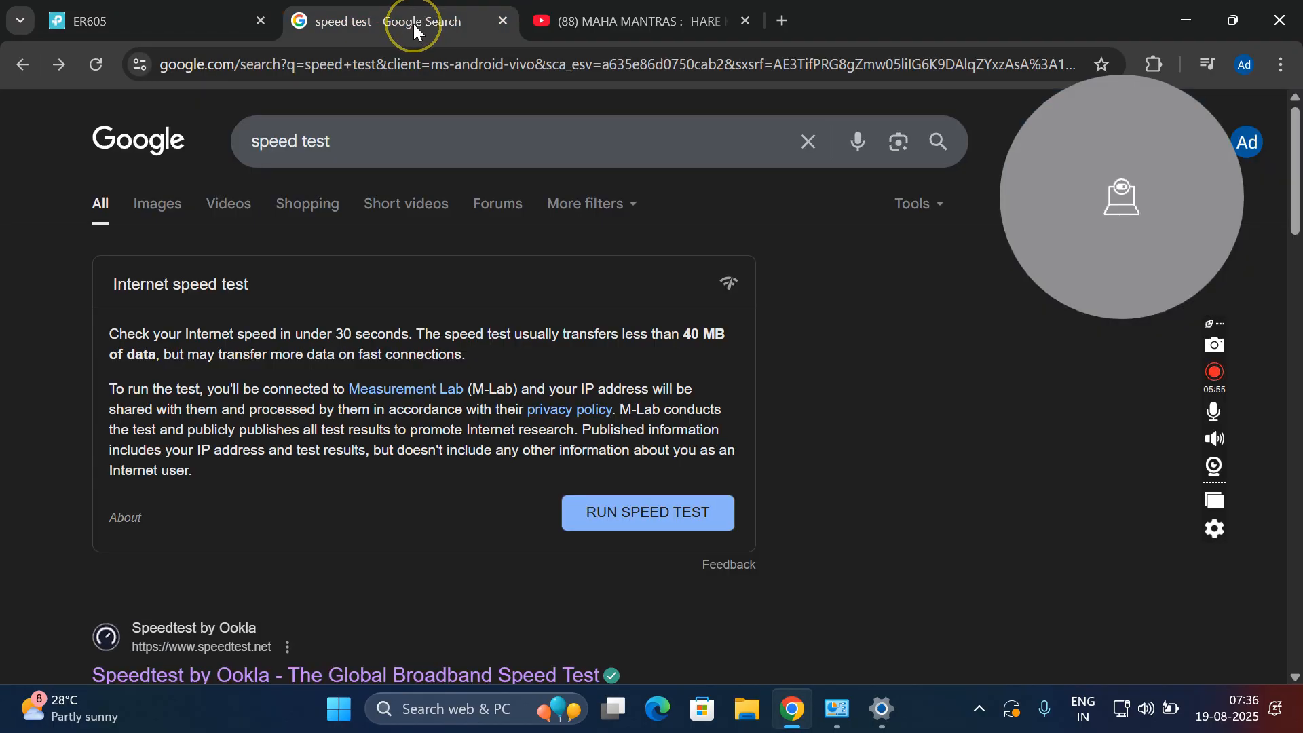
{"action": "left_click", "coordinate": [601, 514]}
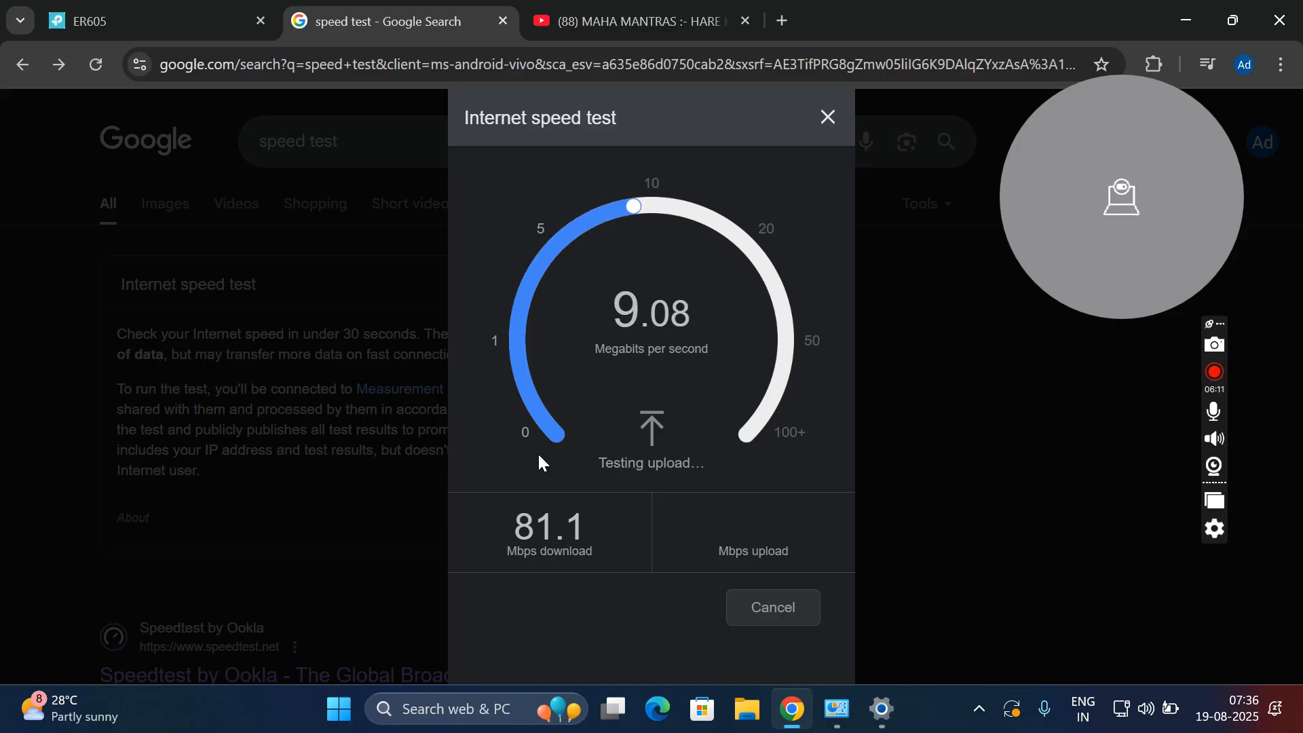
{"action": "left_click", "coordinate": [827, 118]}
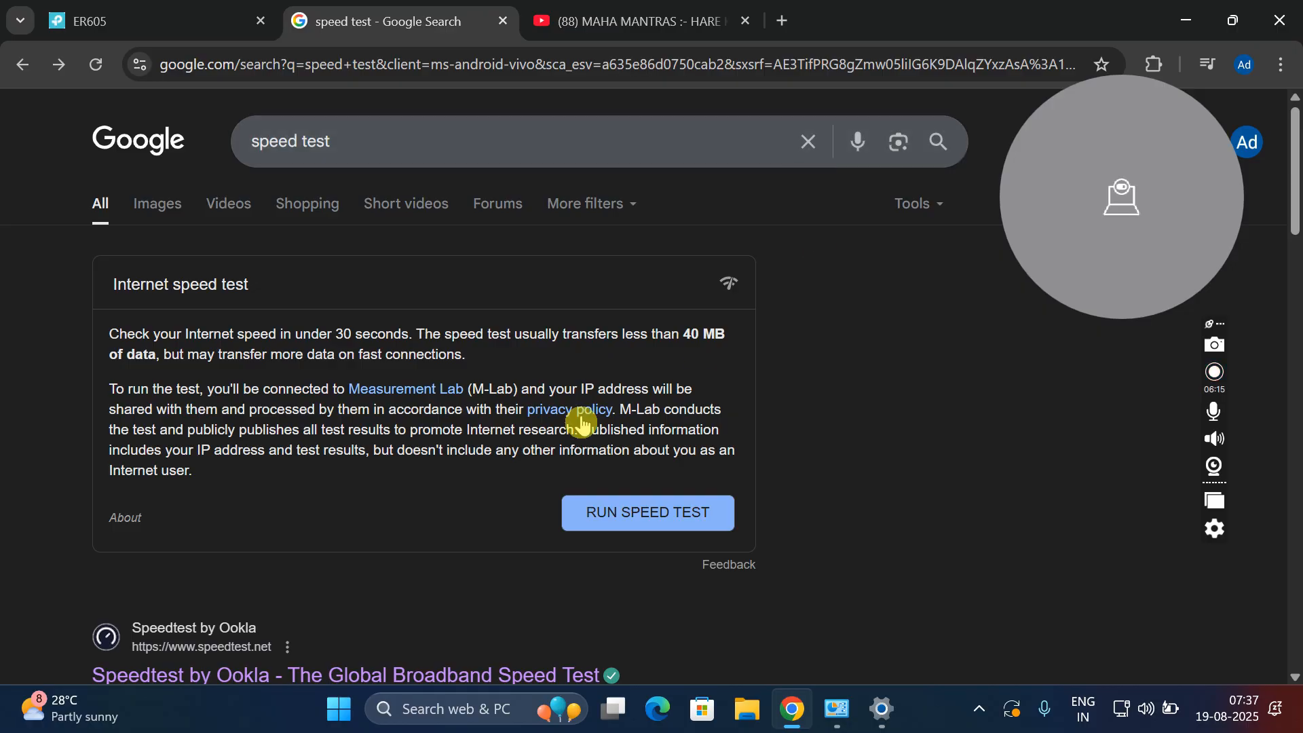
{"action": "left_click", "coordinate": [217, 632]}
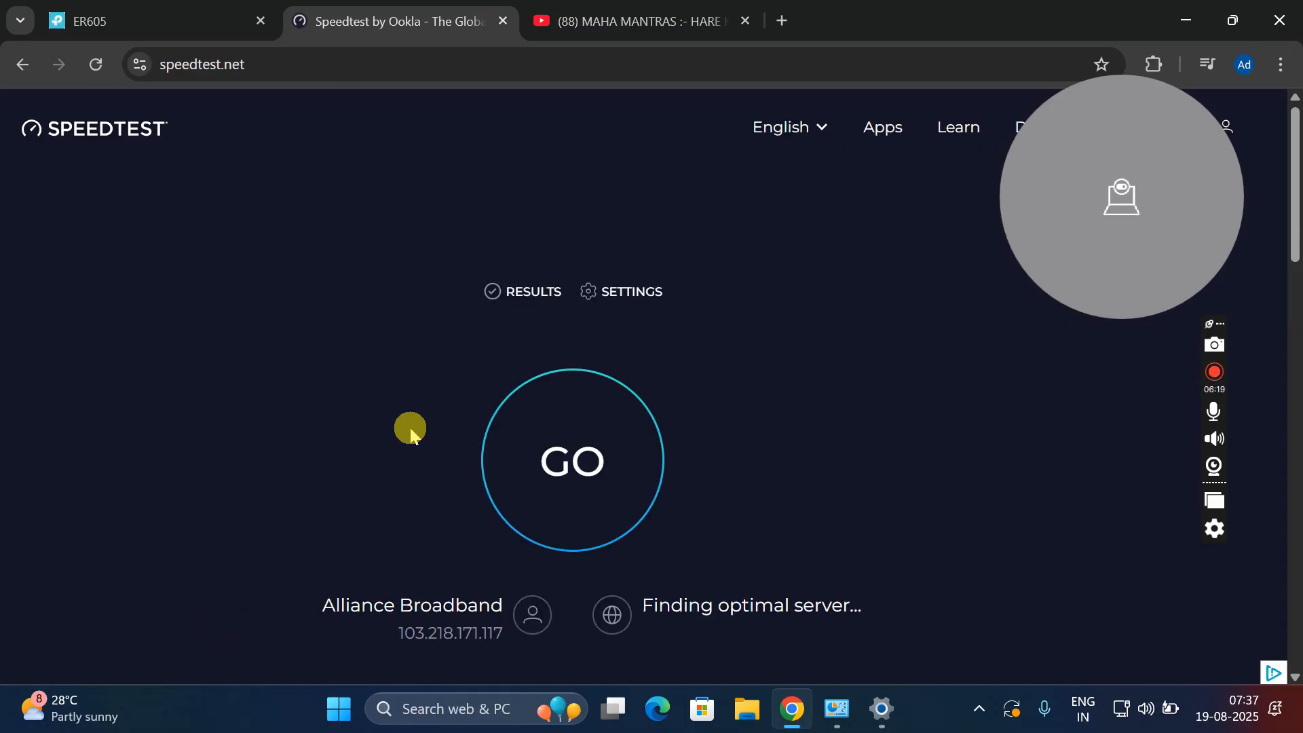
Return to the ER605 router page and examine the Admin_Group entry in the IP group list.
{"action": "left_click", "coordinate": [178, 20]}
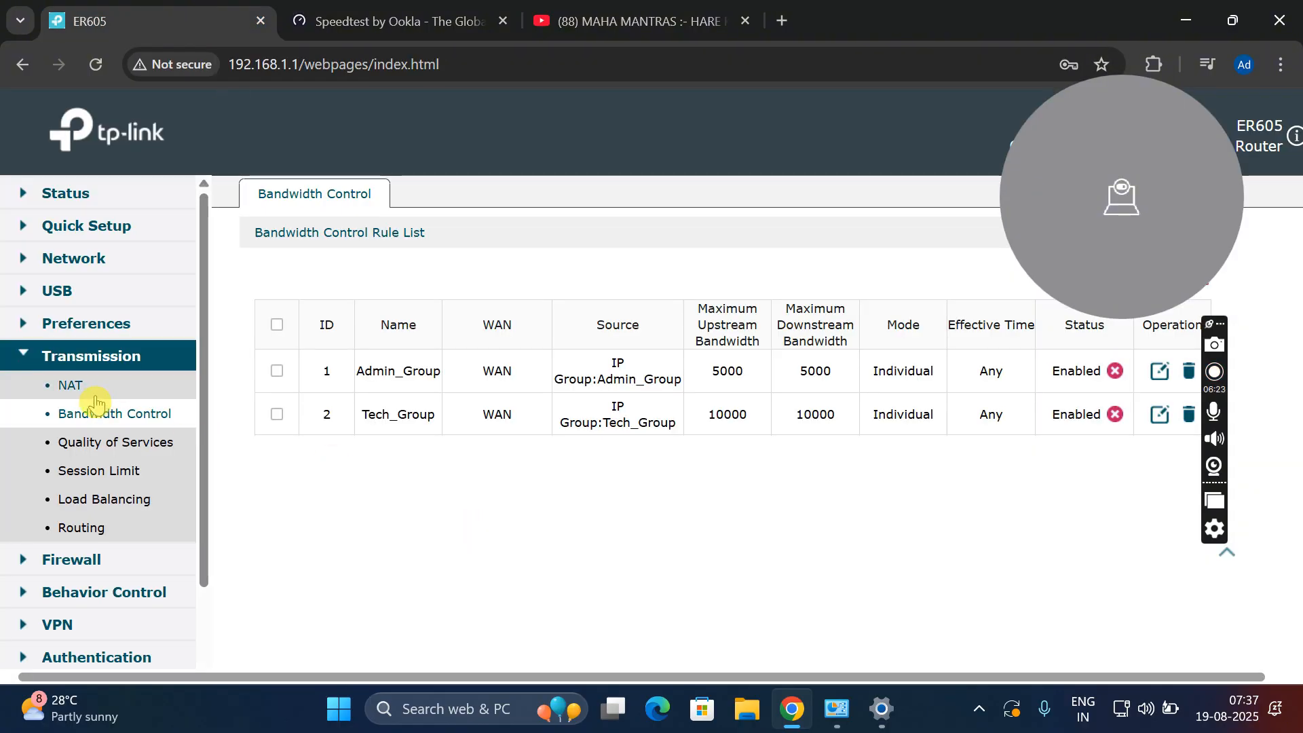
{"action": "left_click", "coordinate": [103, 337]}
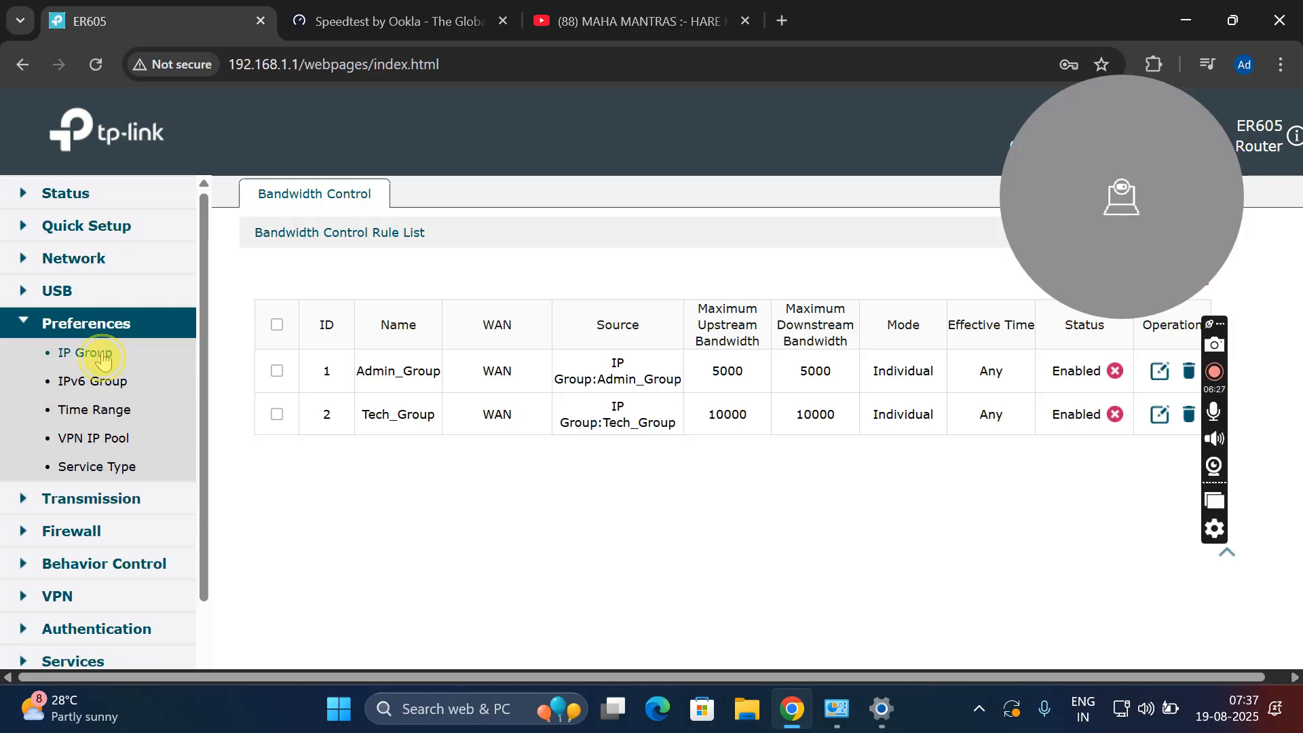
{"action": "left_click", "coordinate": [101, 354]}
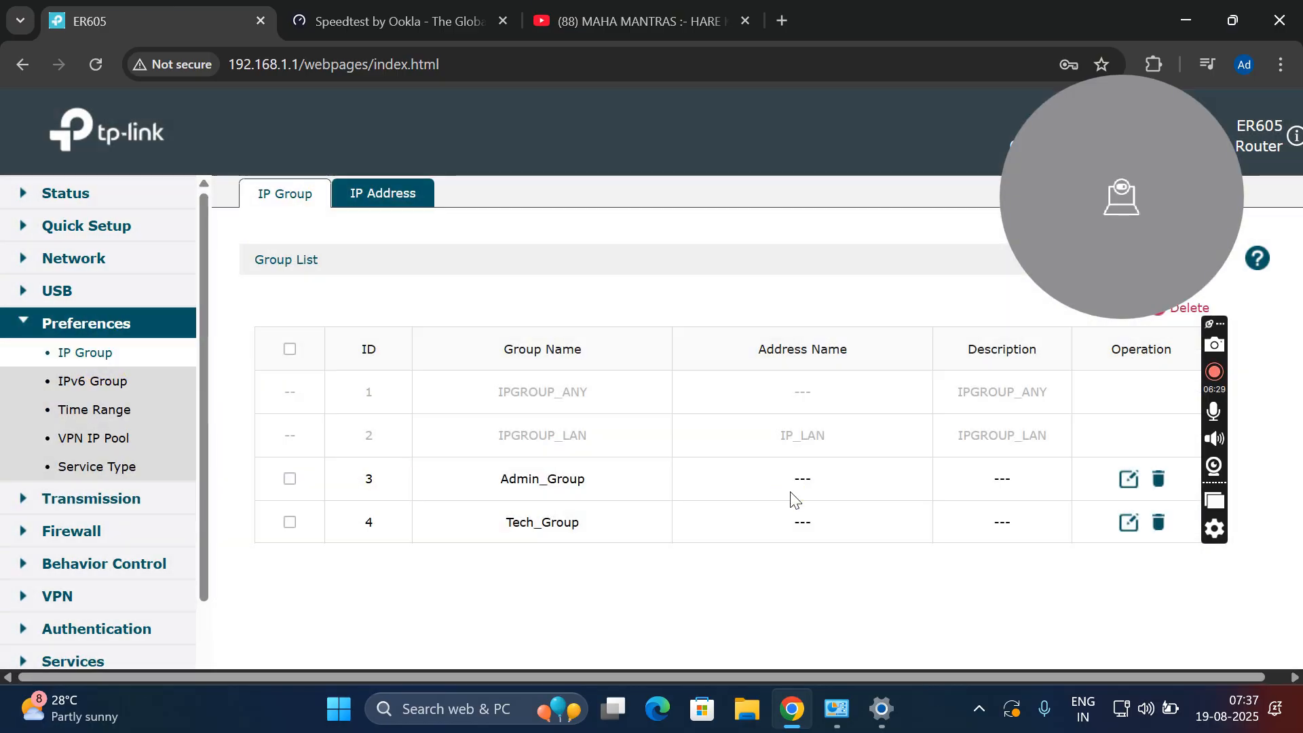
{"action": "left_click", "coordinate": [1128, 480]}
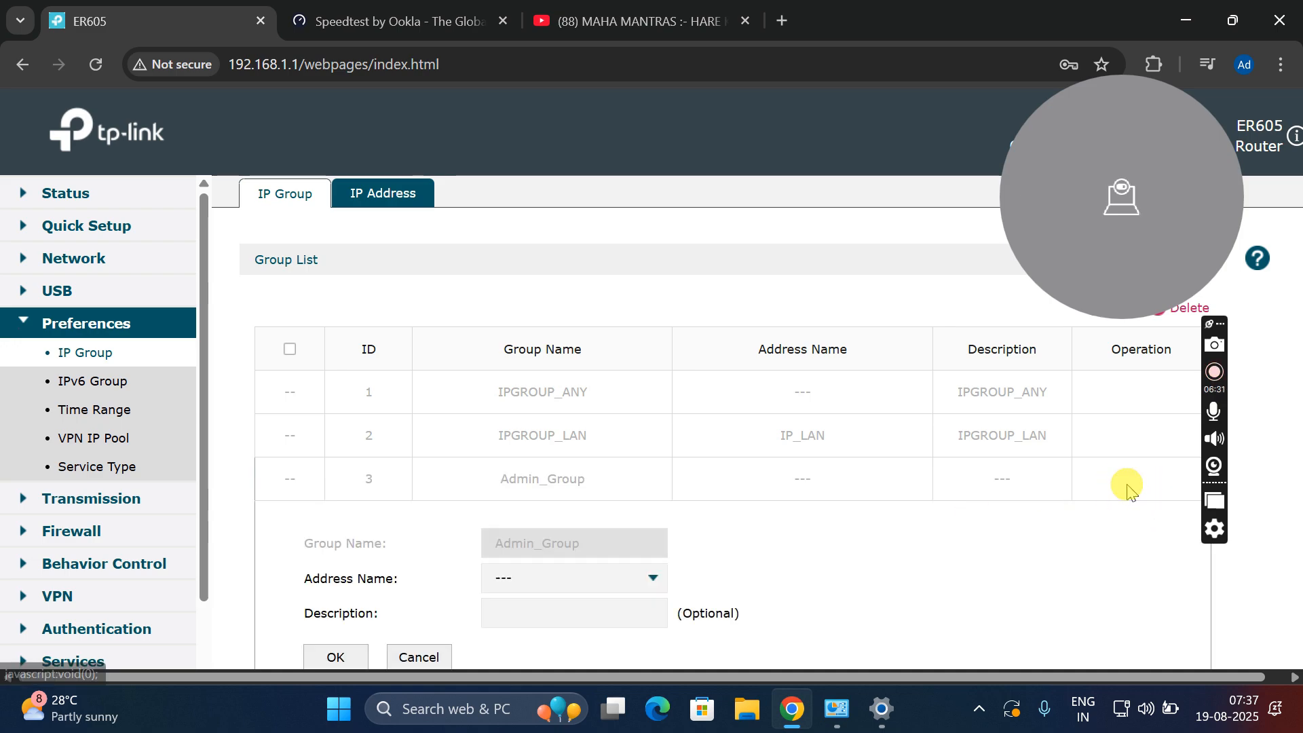
Check the IP address range defined for Admin_Group in the IP address list, then cancel the edit.
{"action": "left_click", "coordinate": [406, 193]}
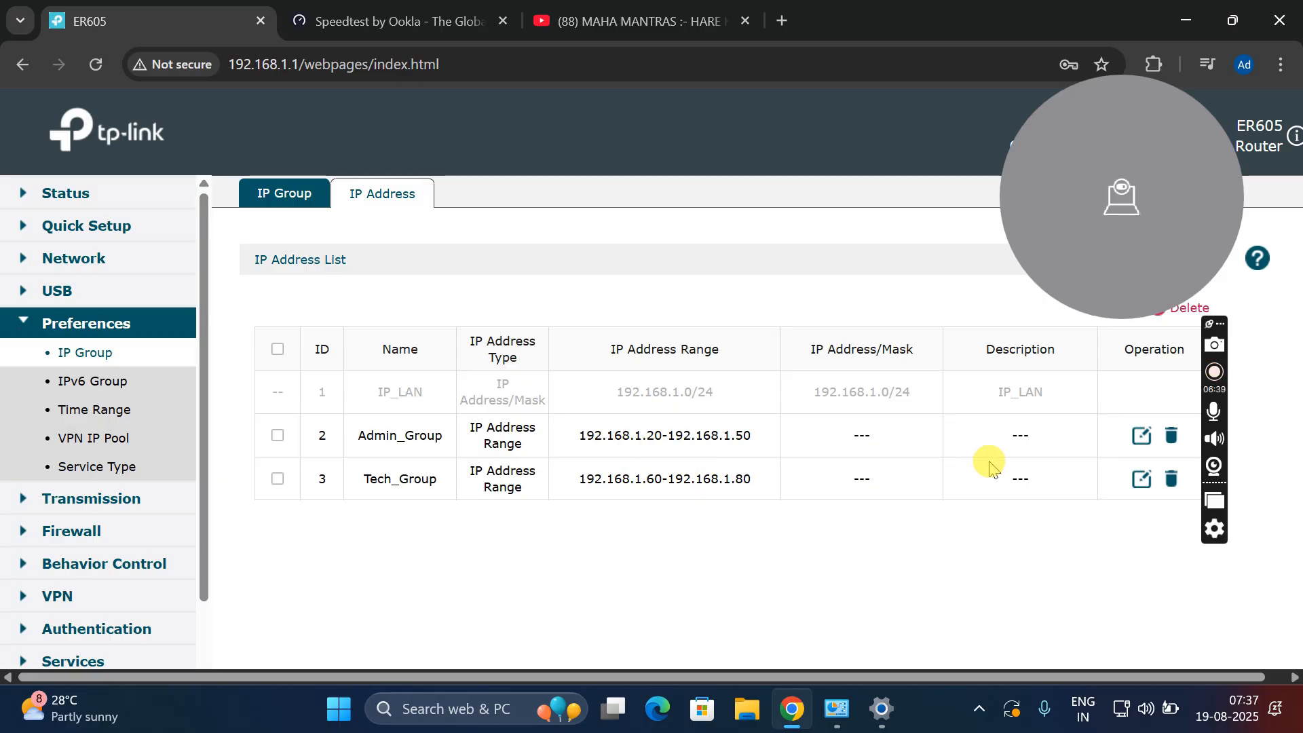
{"action": "left_click", "coordinate": [1142, 435]}
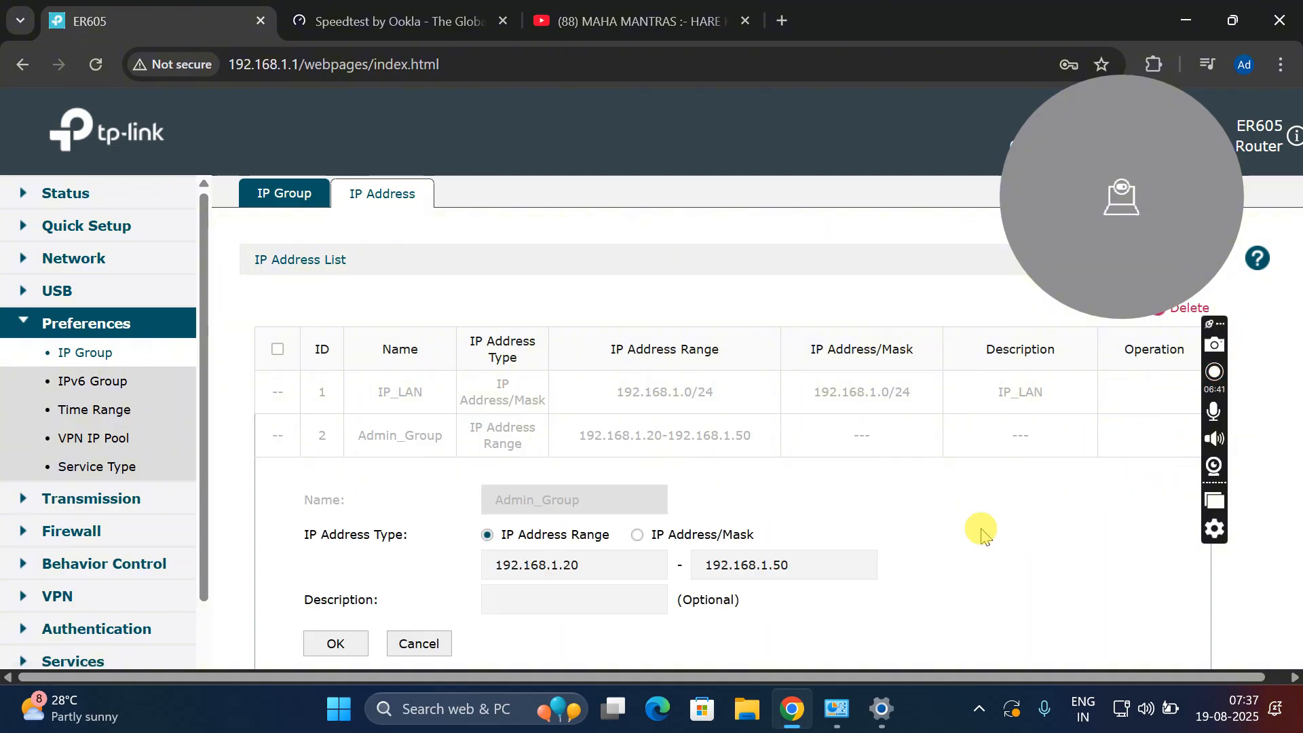
{"action": "scroll", "coordinate": [978, 536], "scroll_direction": "down", "scroll_amount": 1}
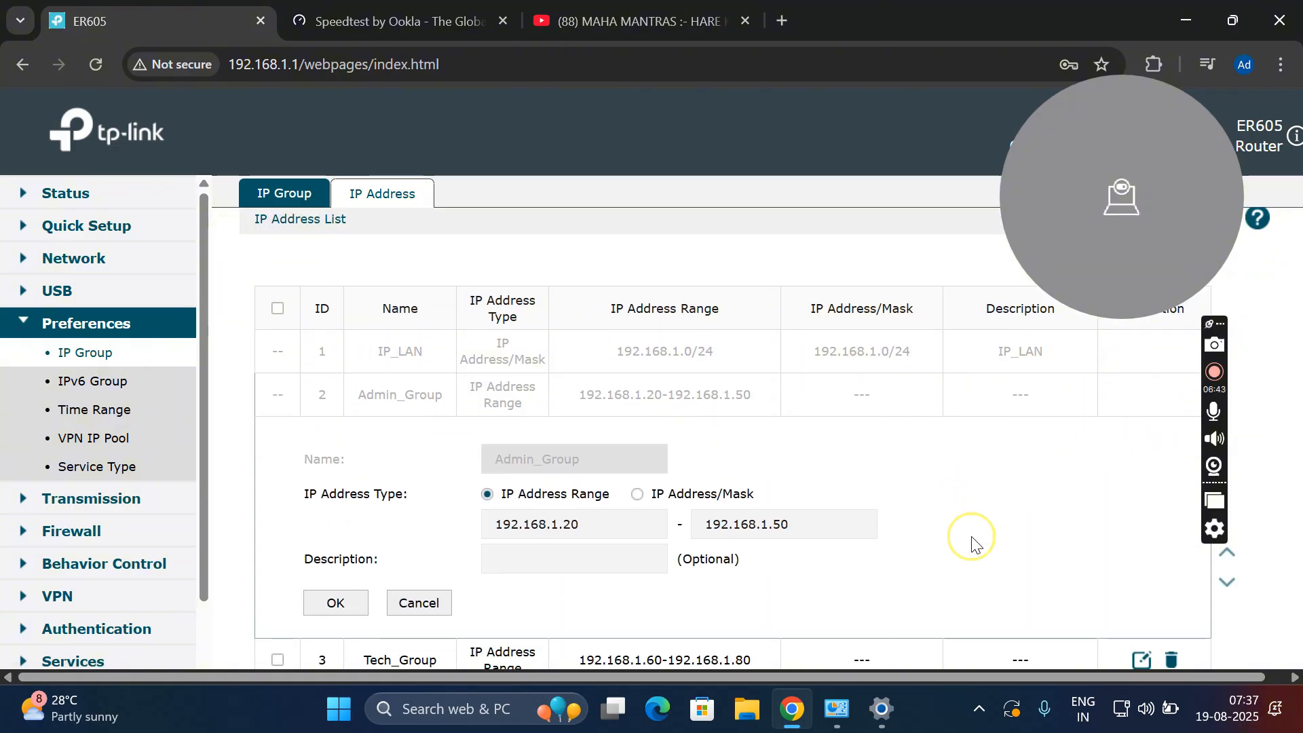
{"action": "scroll", "coordinate": [972, 540], "scroll_direction": "down", "scroll_amount": 1}
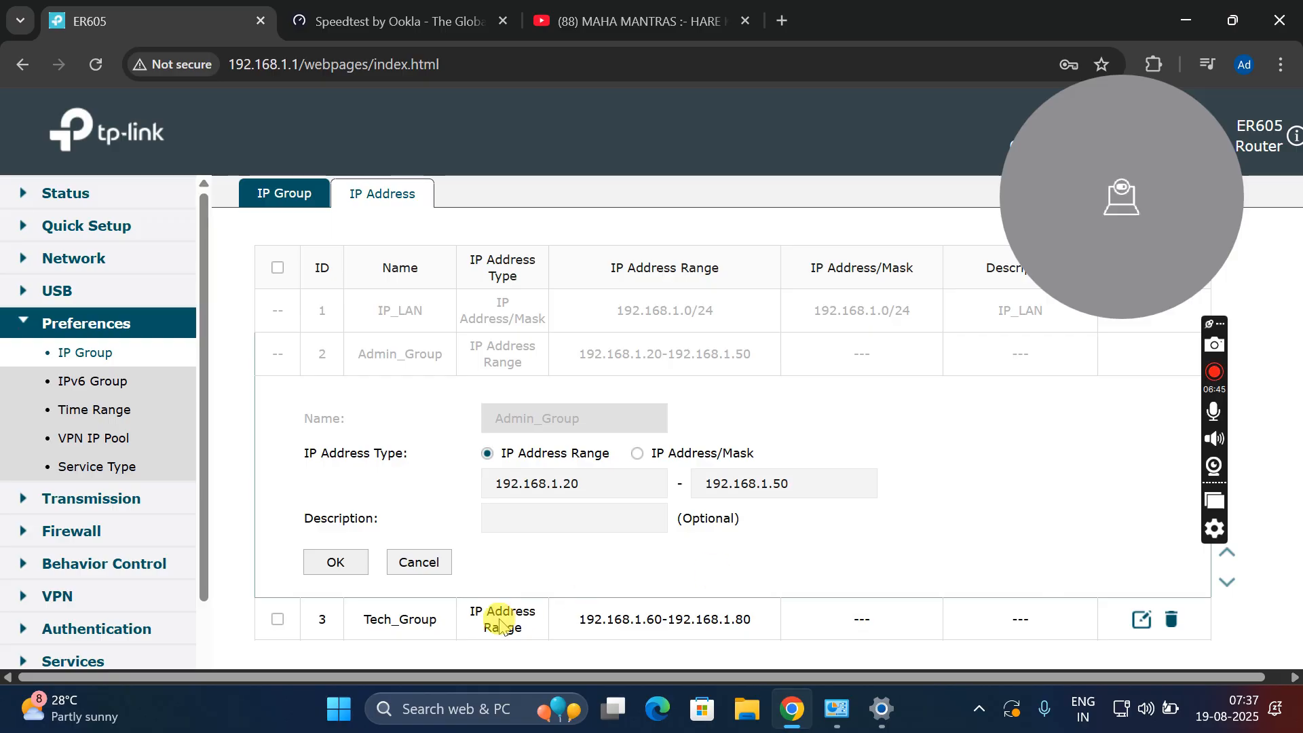
{"action": "left_click", "coordinate": [408, 563]}
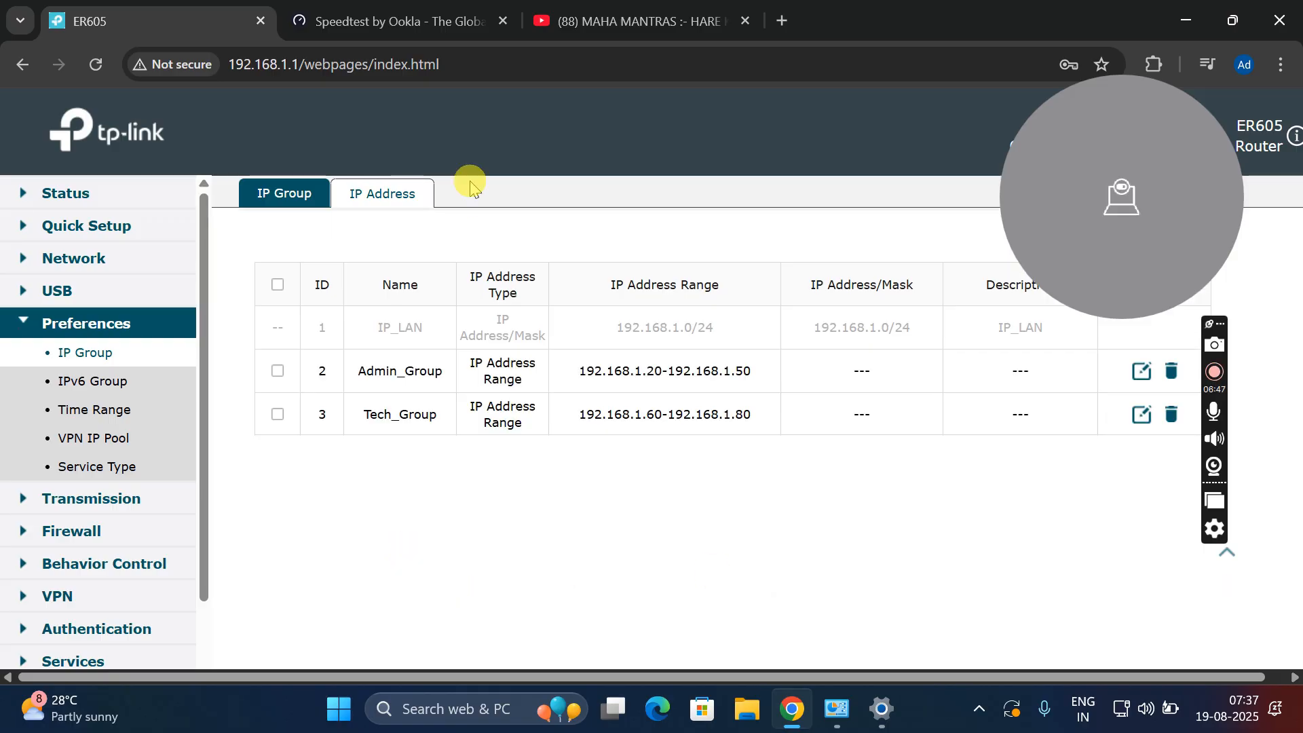
{"action": "mouse_move", "coordinate": [432, 33]}
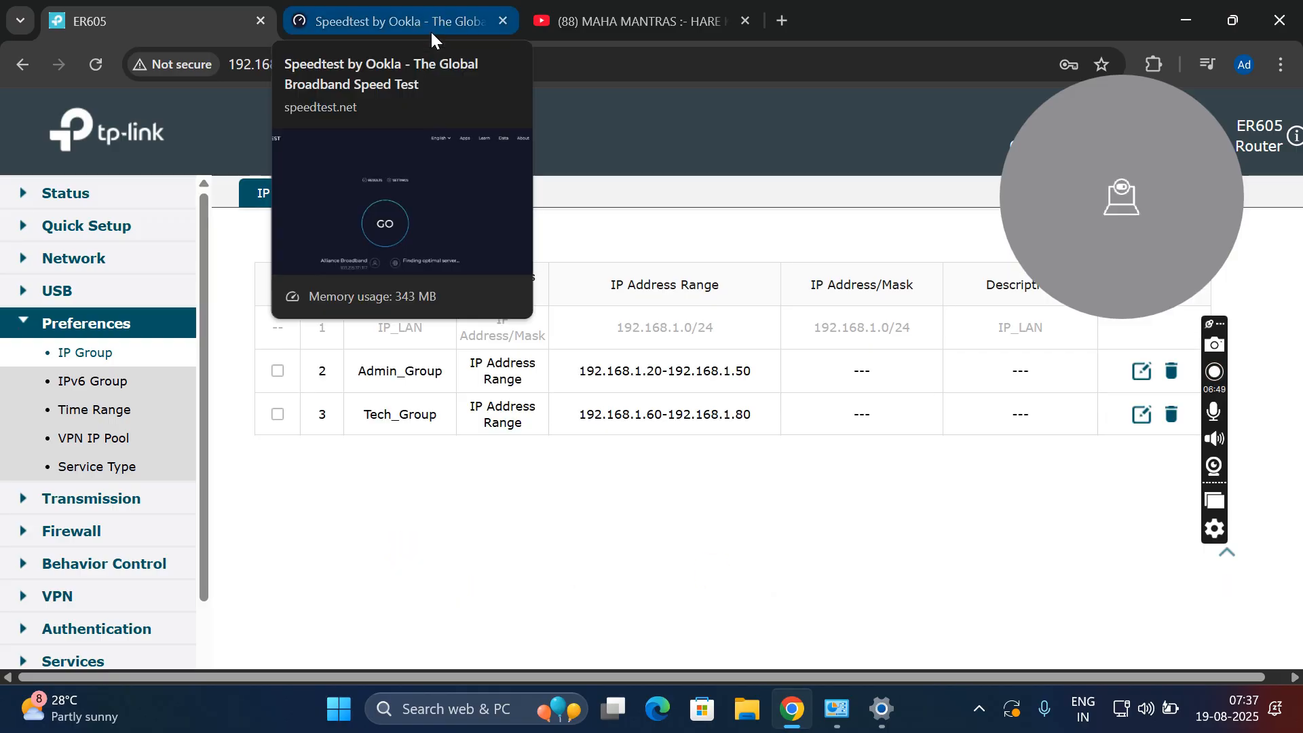
Review the Admin_Group bandwidth control rule, including its IP group choices, bandwidth limits and mode, and confirm the rule.
{"action": "left_click", "coordinate": [137, 503]}
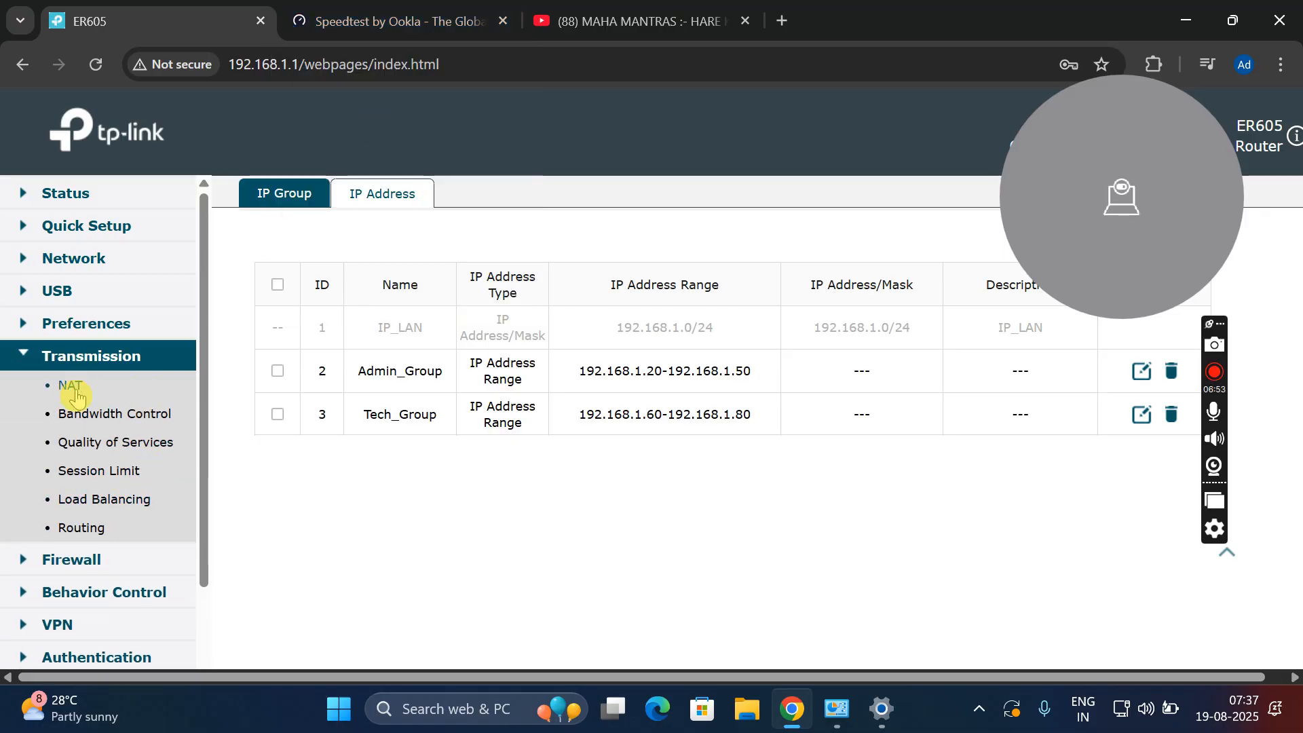
{"action": "left_click", "coordinate": [100, 420]}
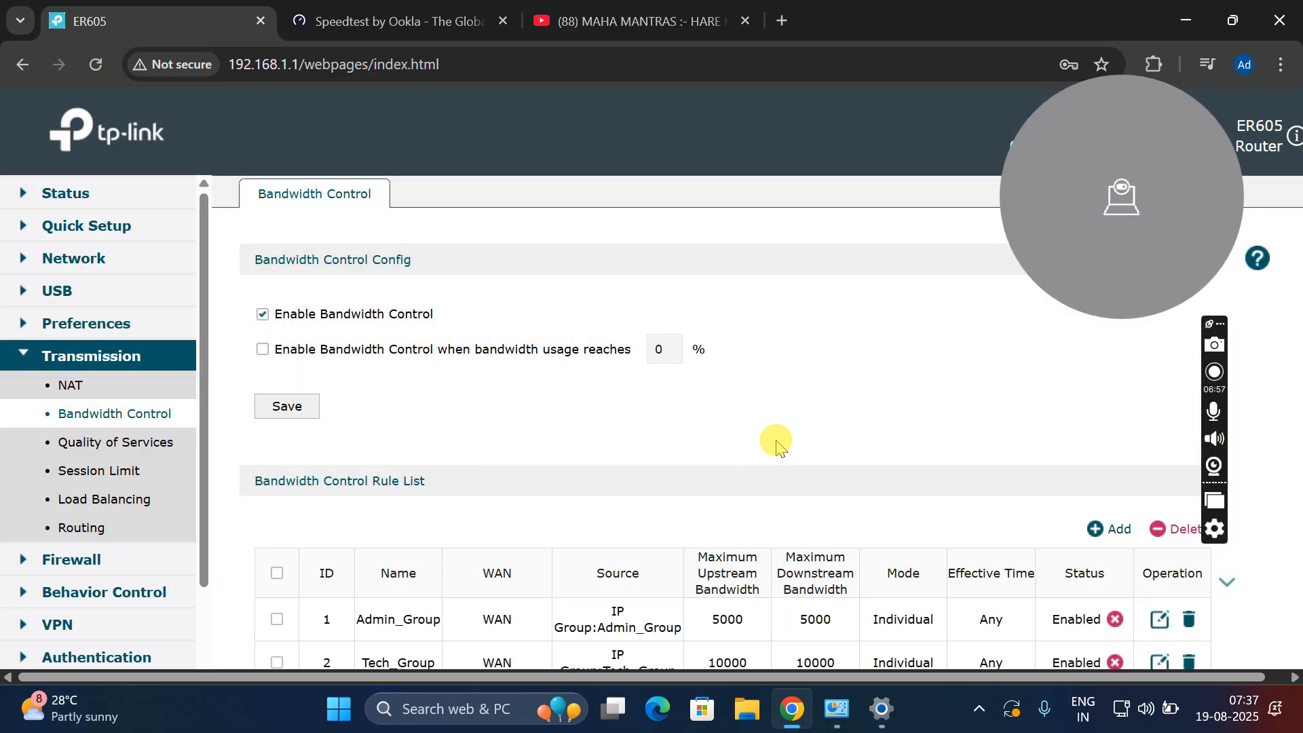
{"action": "scroll", "coordinate": [776, 443], "scroll_direction": "down", "scroll_amount": 3}
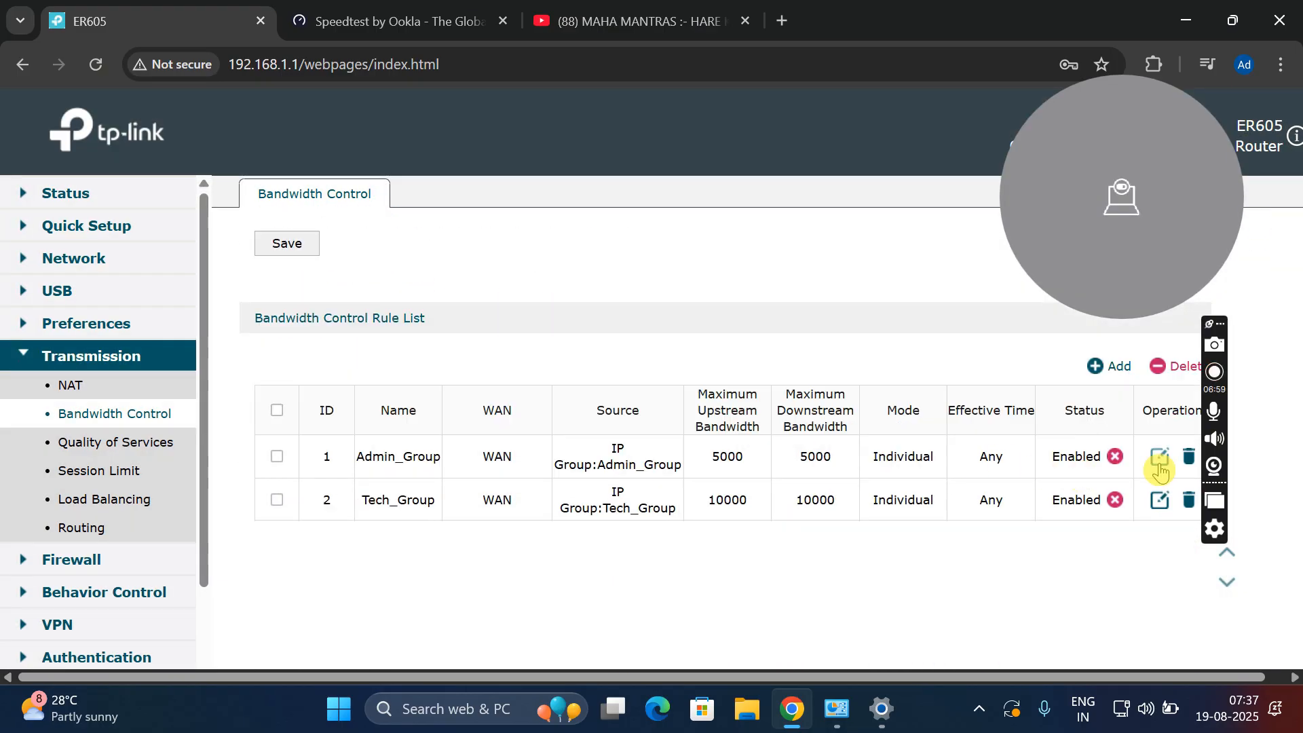
{"action": "left_click", "coordinate": [1160, 459]}
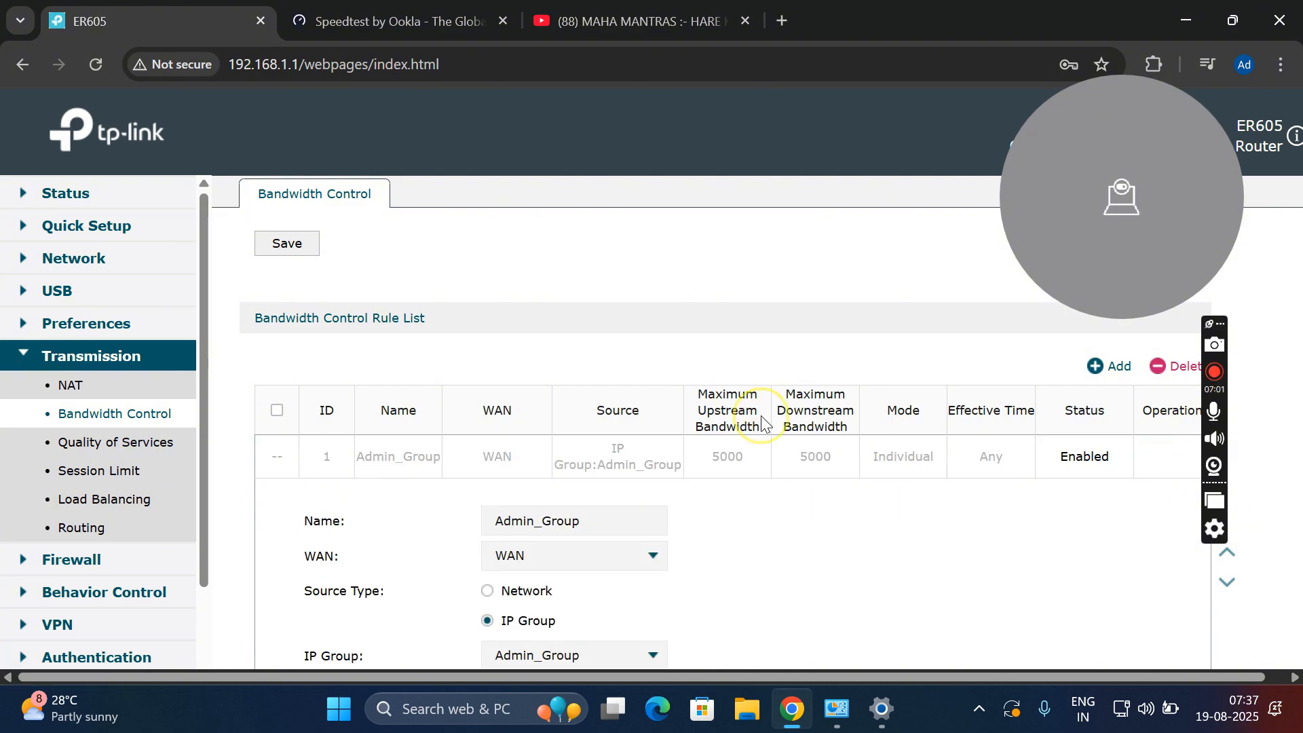
{"action": "scroll", "coordinate": [761, 417], "scroll_direction": "down", "scroll_amount": 3}
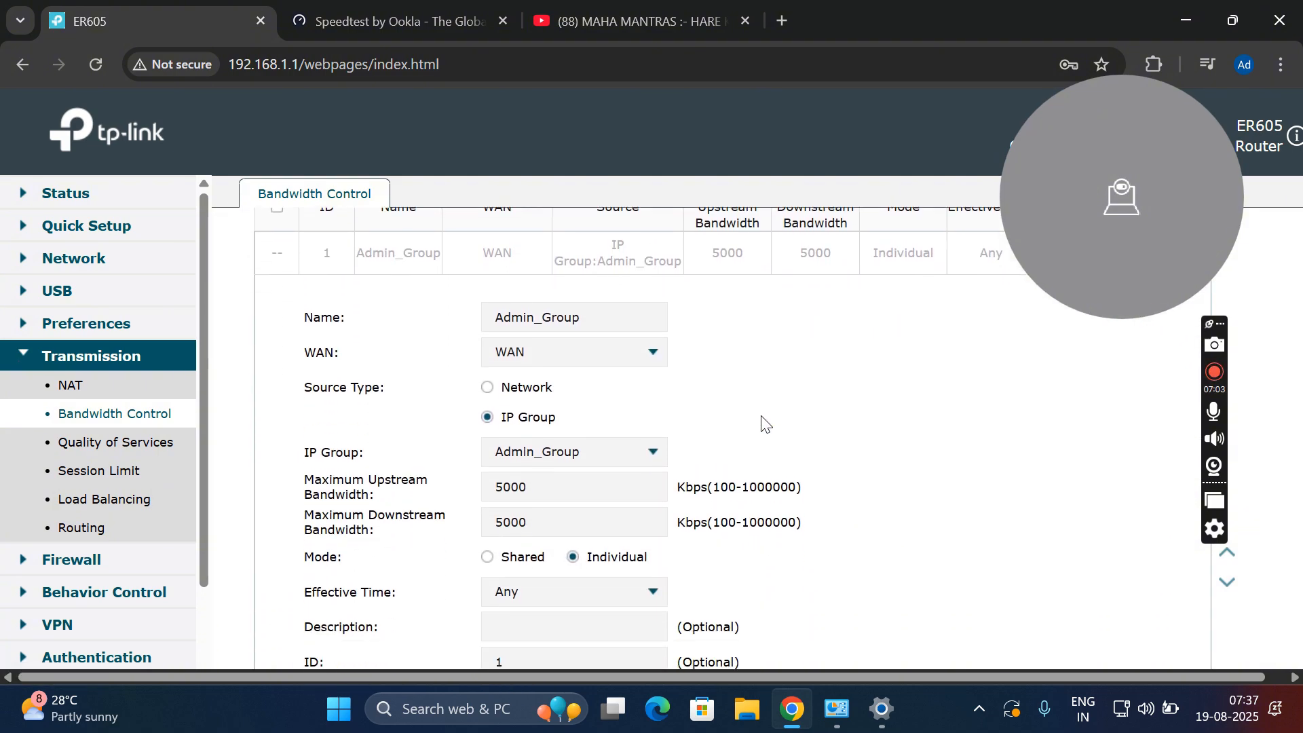
{"action": "left_click", "coordinate": [624, 452]}
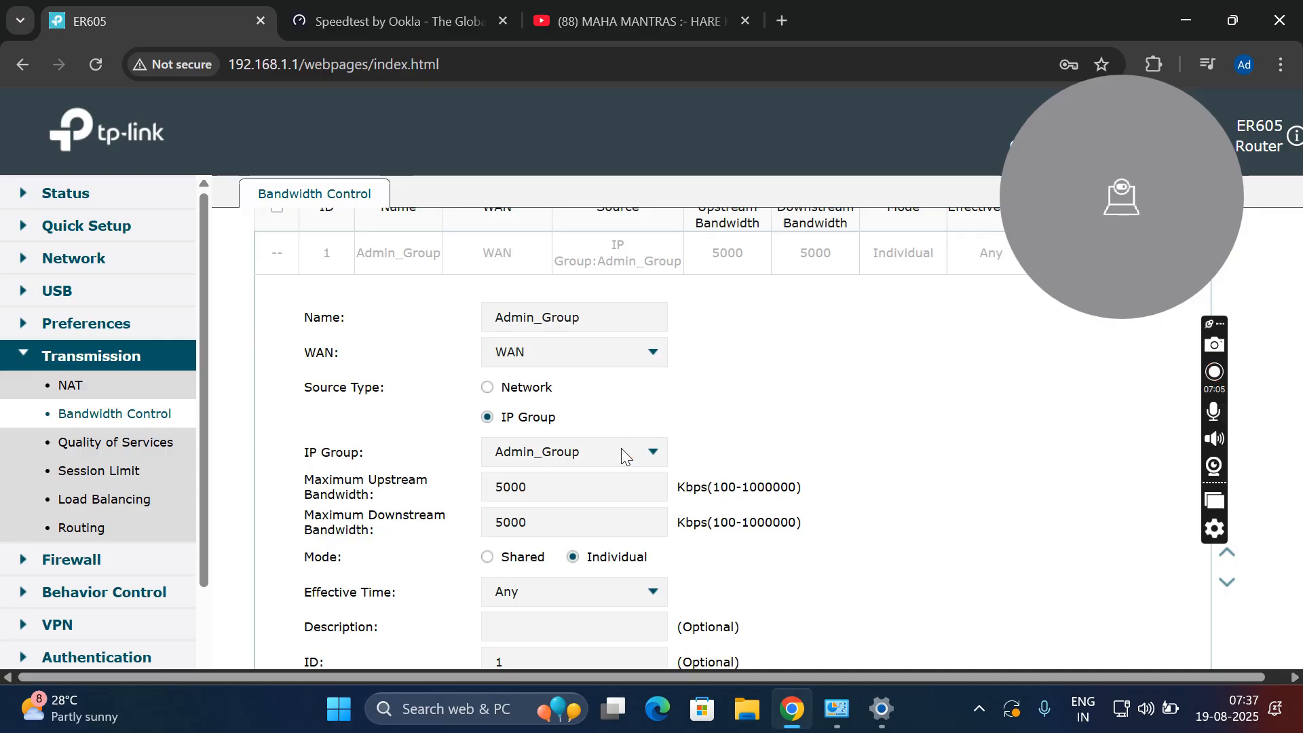
{"action": "left_click", "coordinate": [623, 452]}
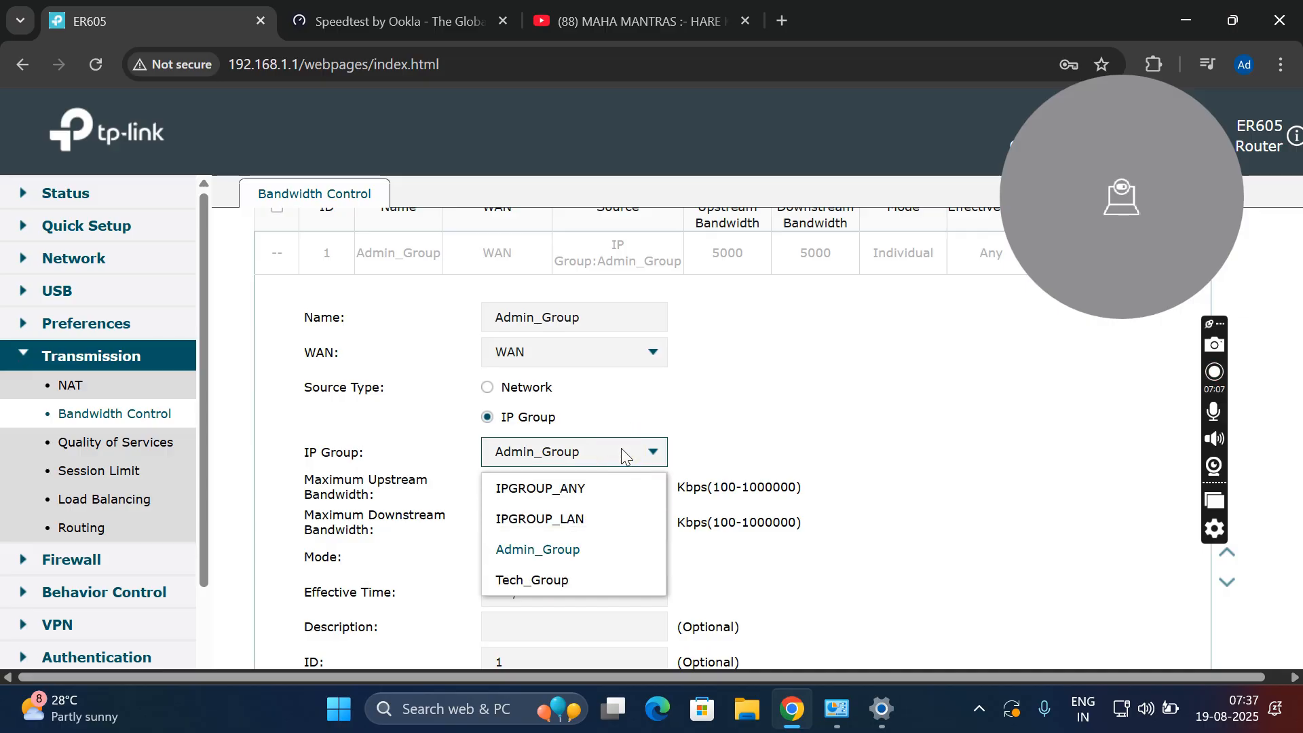
{"action": "left_click", "coordinate": [623, 453]}
{"action": "left_click", "coordinate": [795, 411]}
{"action": "scroll", "coordinate": [800, 417], "scroll_direction": "down", "scroll_amount": 1}
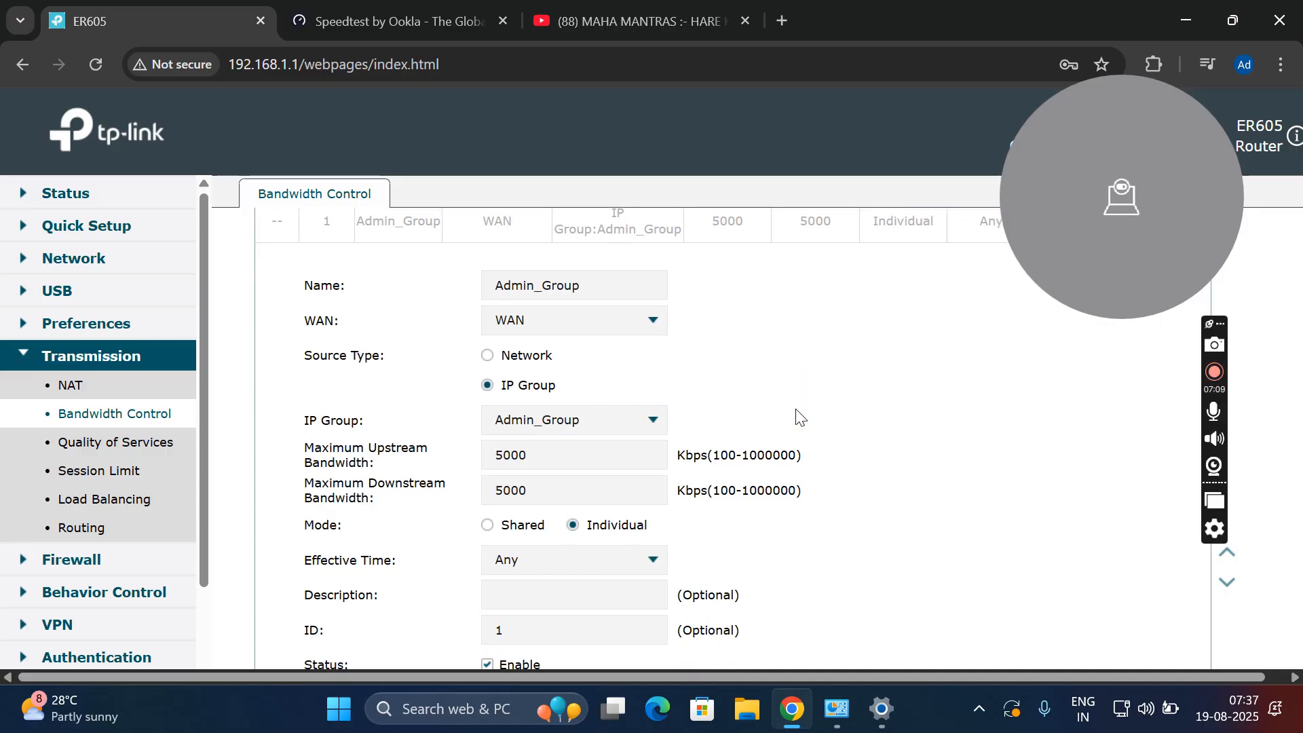
{"action": "scroll", "coordinate": [800, 417], "scroll_direction": "down", "scroll_amount": 4}
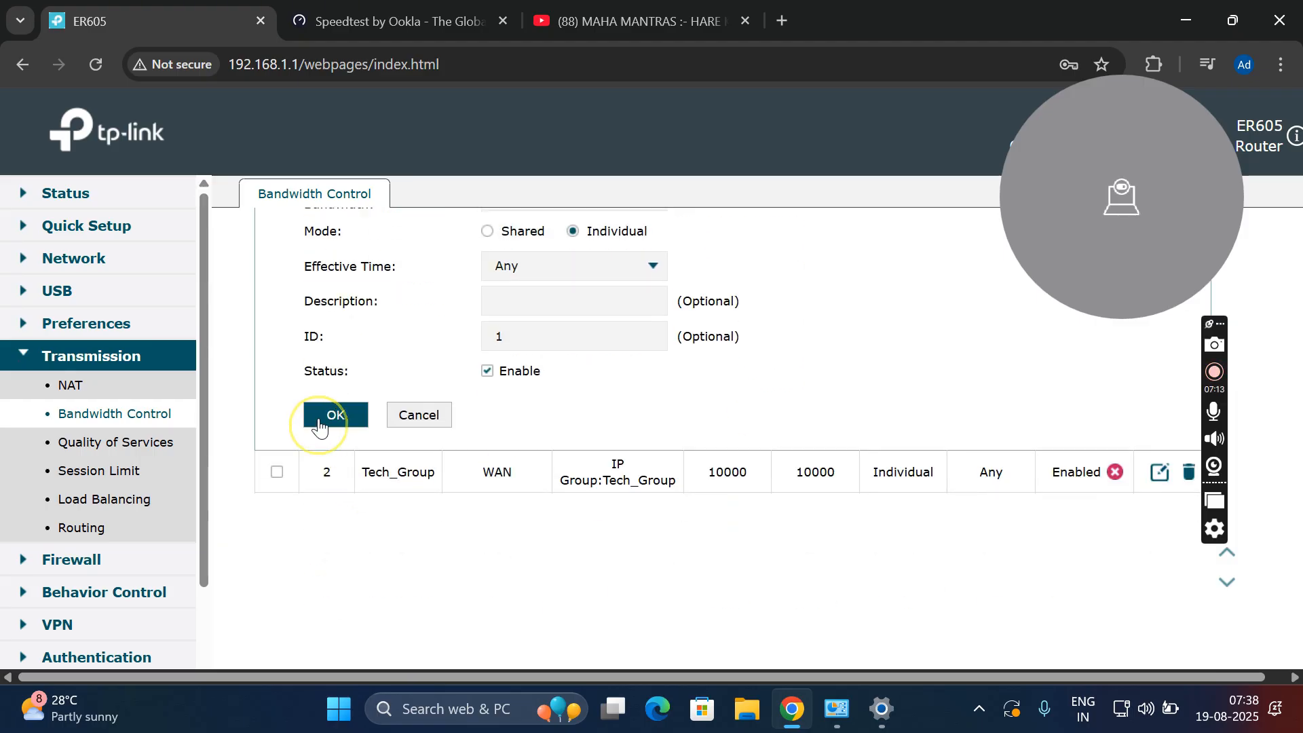
{"action": "left_click", "coordinate": [328, 415]}
Run the Speedtest by Ookla test, allowing location access for this time only, and examine the download and upload results.
{"action": "left_click", "coordinate": [446, 27]}
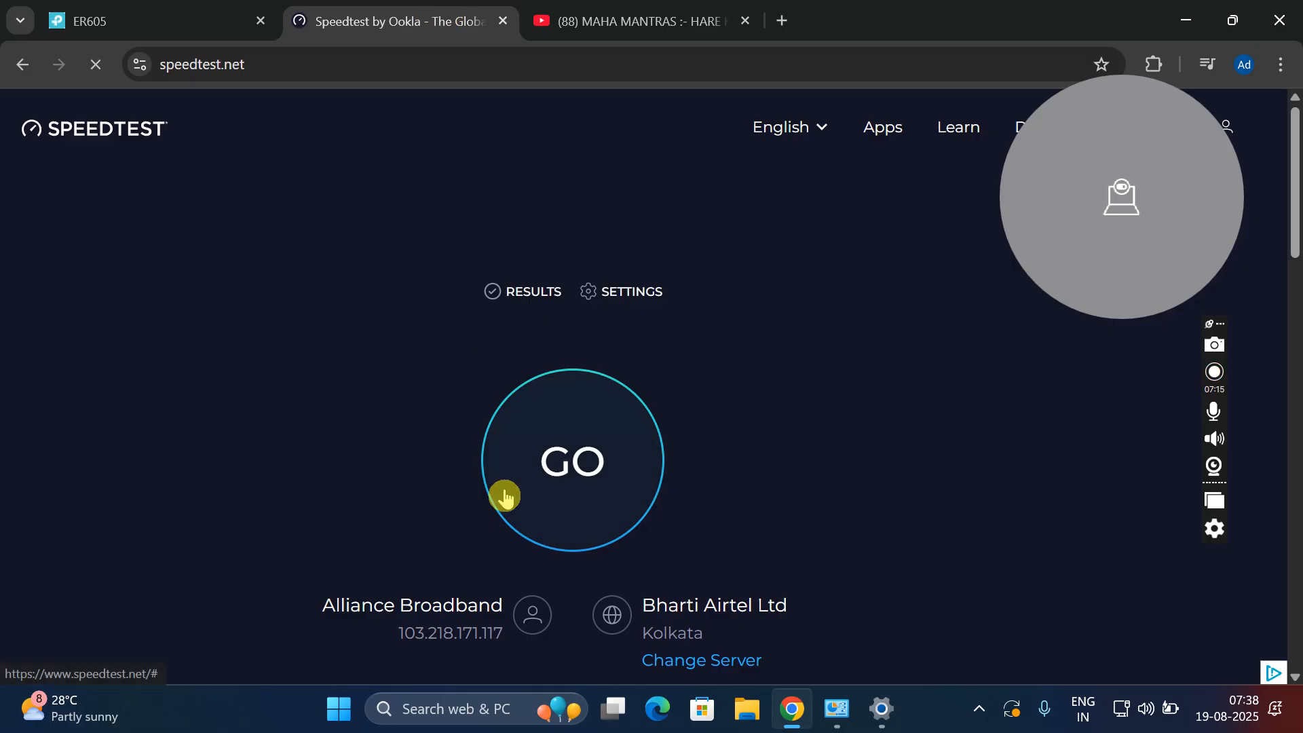
{"action": "left_click", "coordinate": [607, 480]}
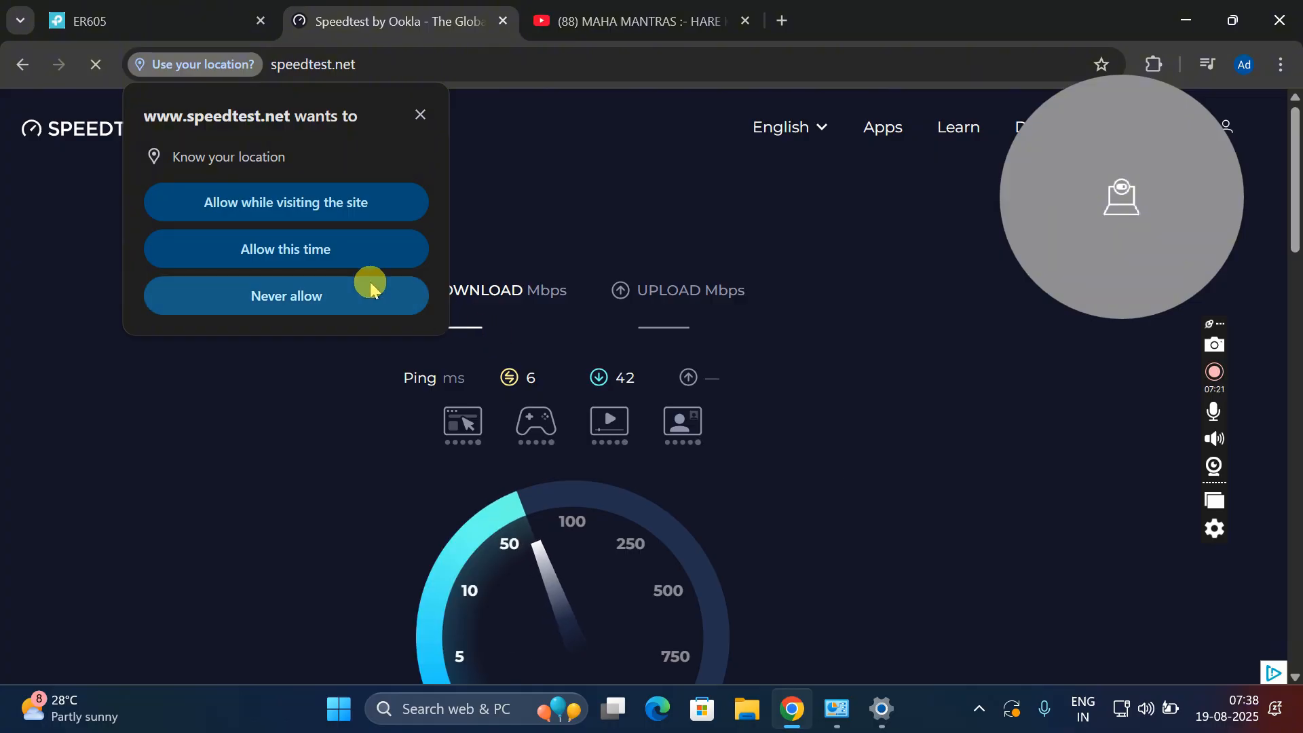
{"action": "left_click", "coordinate": [322, 251]}
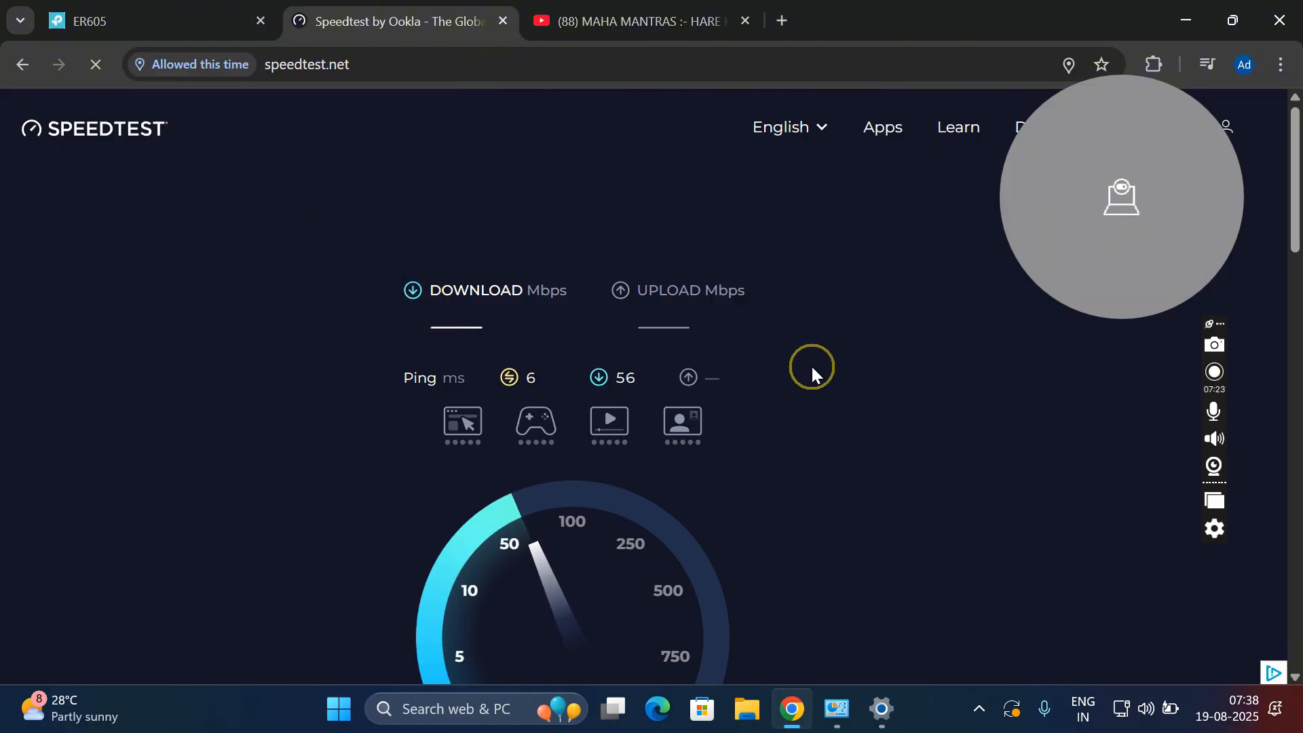
{"action": "left_click", "coordinate": [919, 392]}
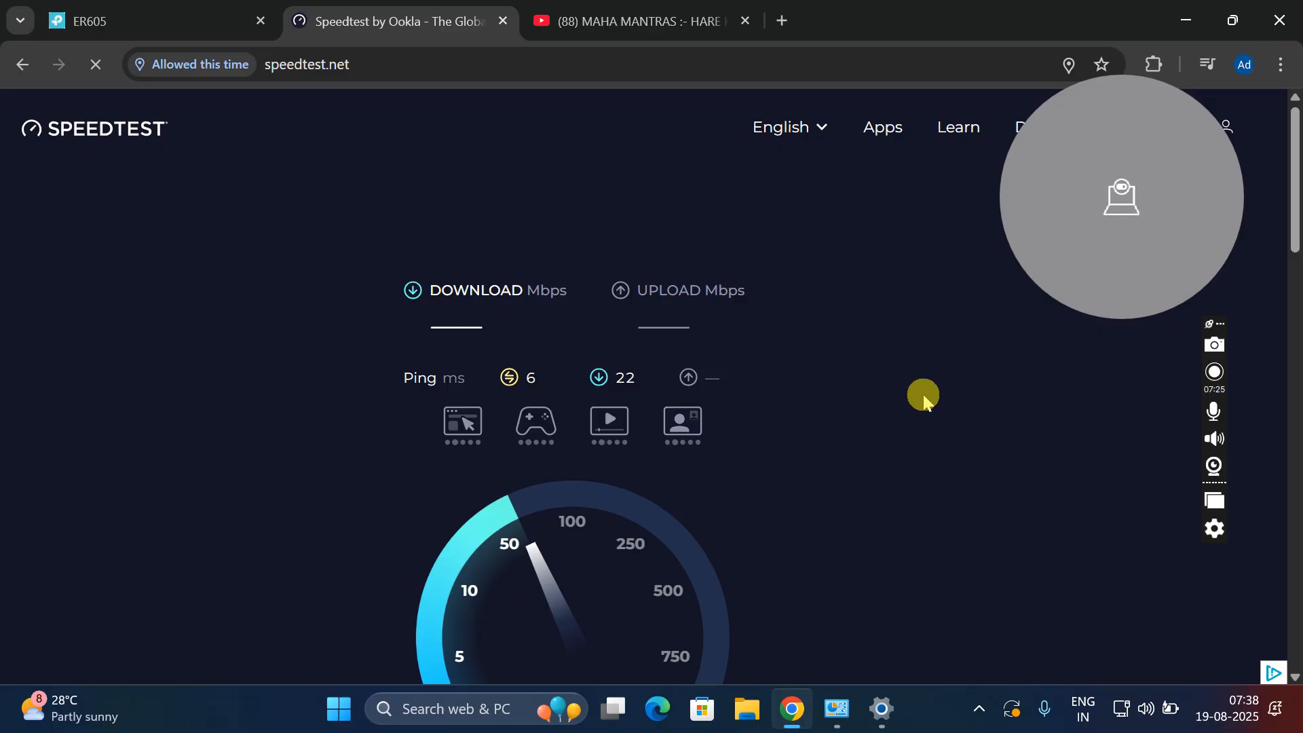
{"action": "left_click", "coordinate": [1297, 241]}
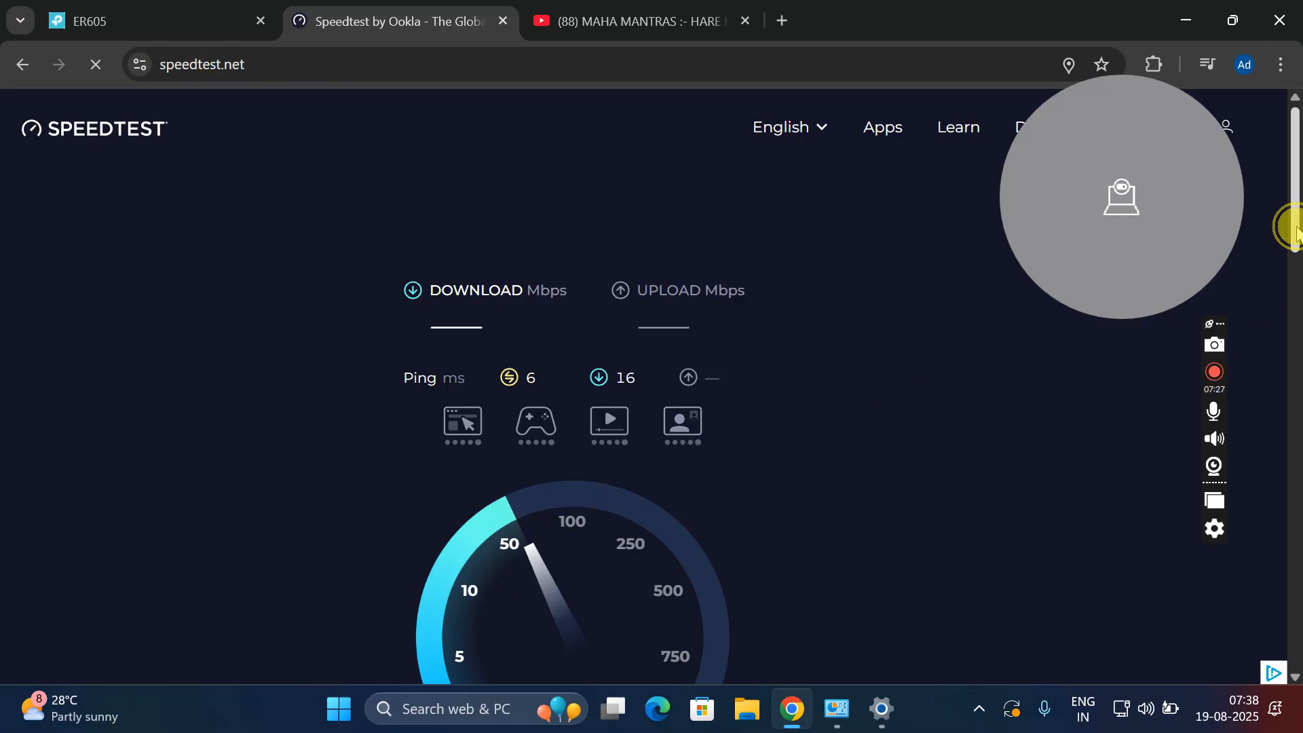
{"action": "left_click_drag", "start_coordinate": [1296, 241], "coordinate": [1294, 285]}
{"action": "left_click", "coordinate": [891, 388]}
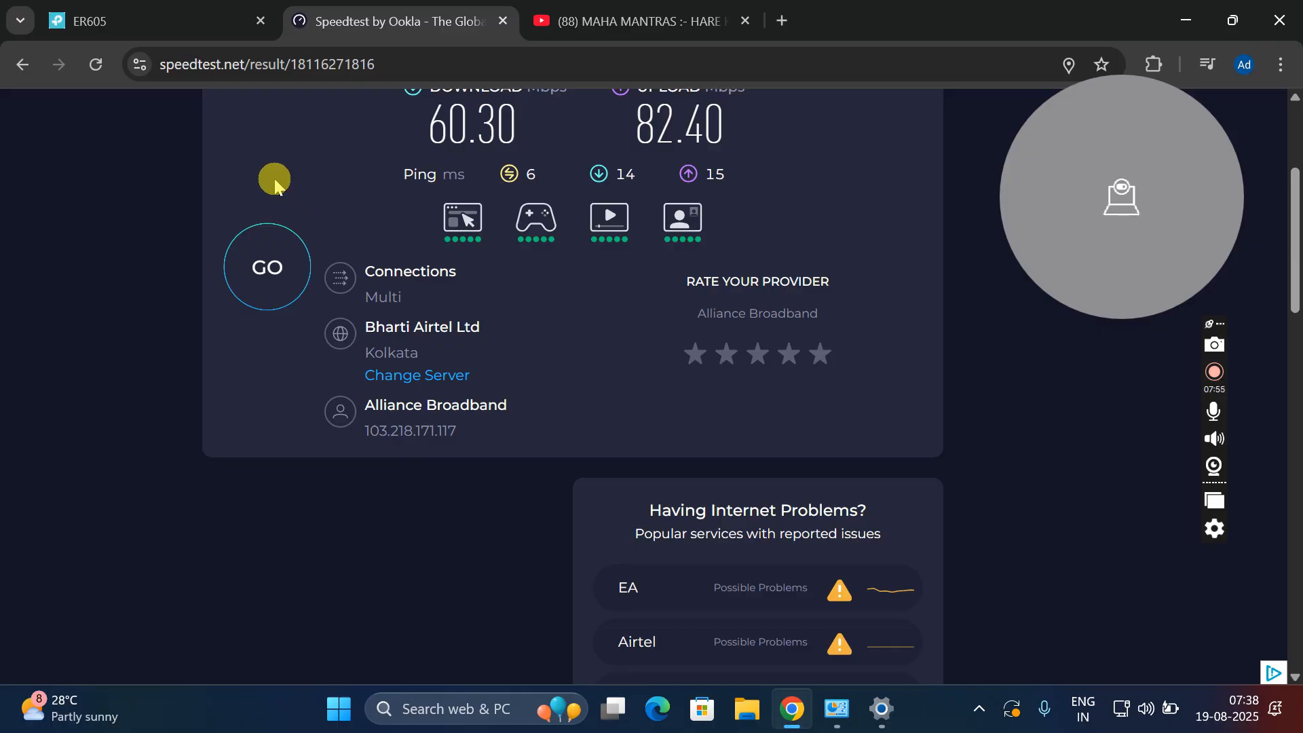
Return to the ER605 page, recheck the Admin_Group bandwidth rule's source, limits, mode and status, and confirm it again.
{"action": "left_click", "coordinate": [171, 17]}
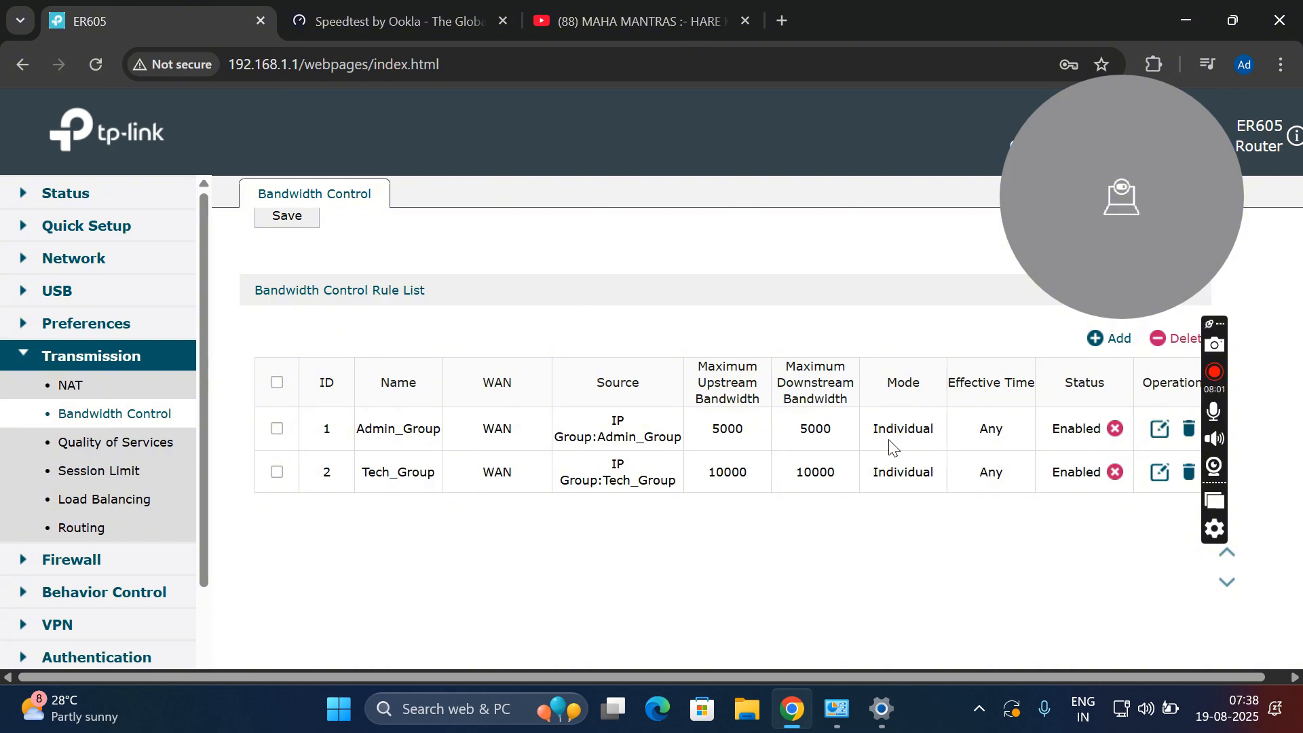
{"action": "left_click", "coordinate": [1160, 432]}
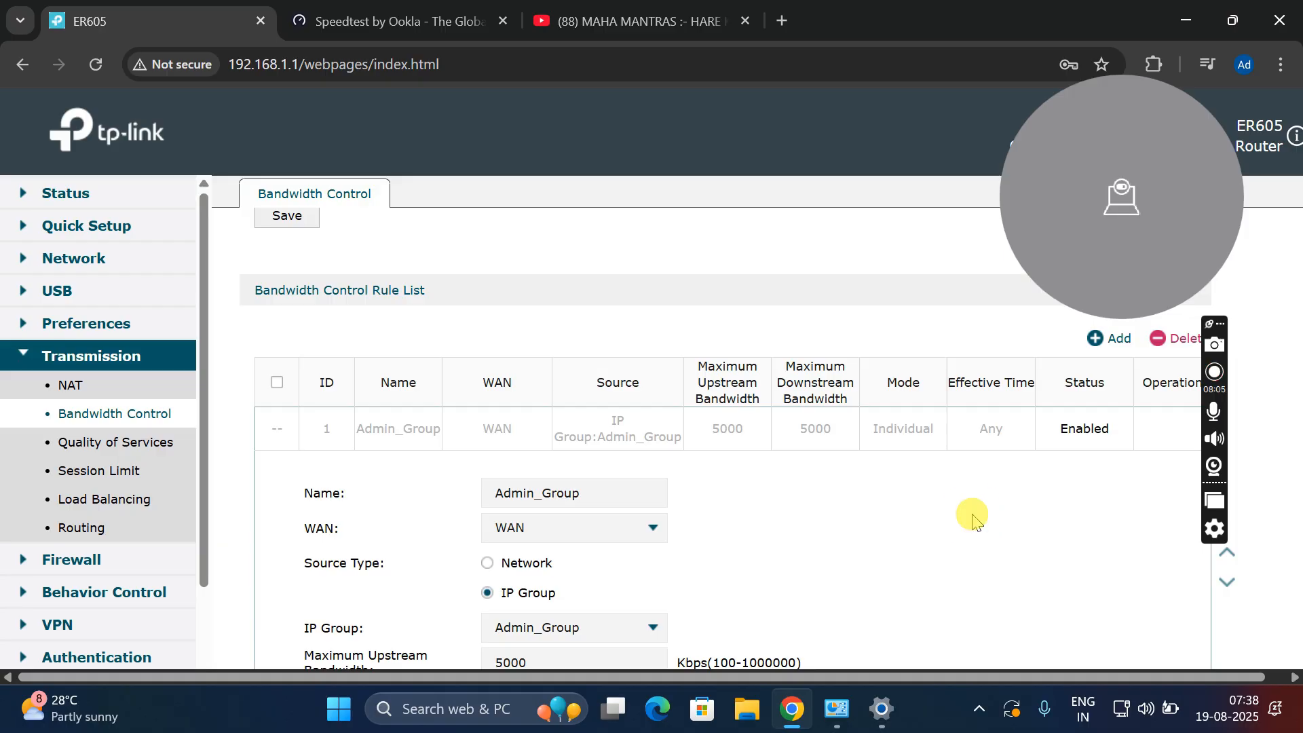
{"action": "scroll", "coordinate": [974, 519], "scroll_direction": "down", "scroll_amount": 2}
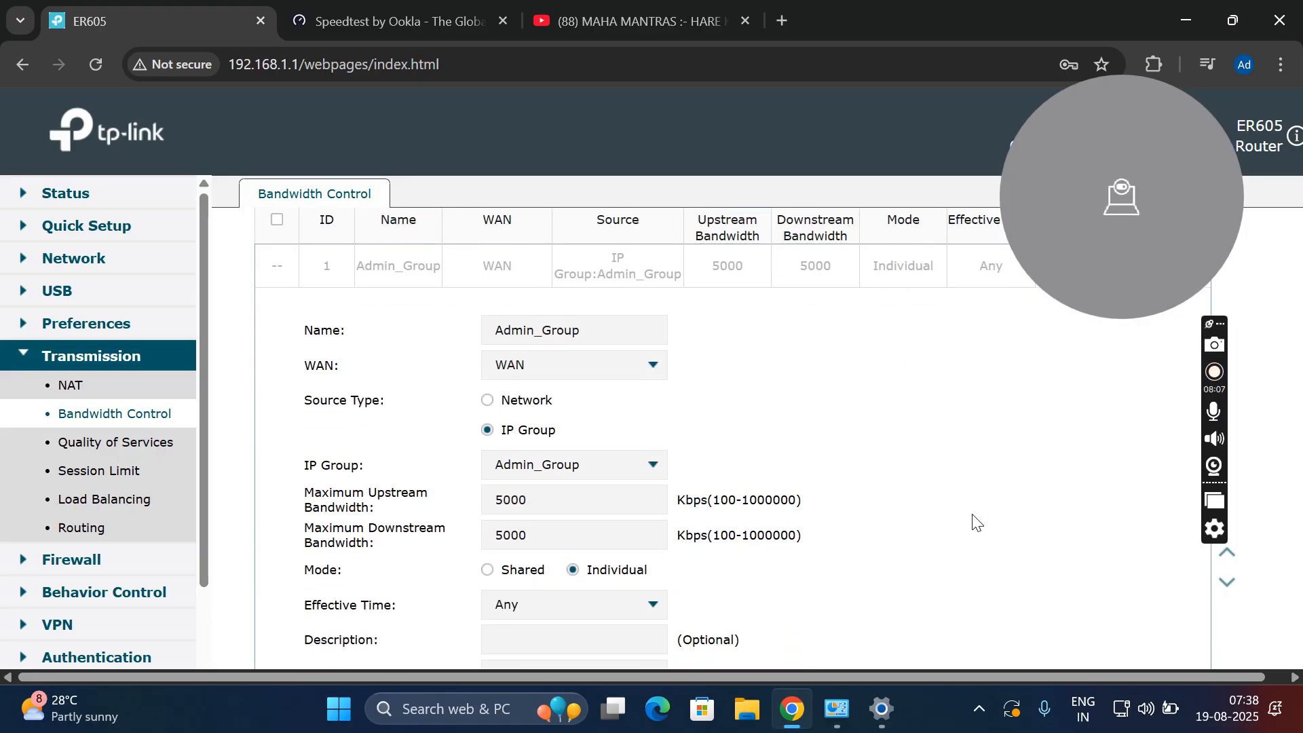
{"action": "scroll", "coordinate": [977, 523], "scroll_direction": "down", "scroll_amount": 1}
{"action": "scroll", "coordinate": [976, 522], "scroll_direction": "down", "scroll_amount": 1}
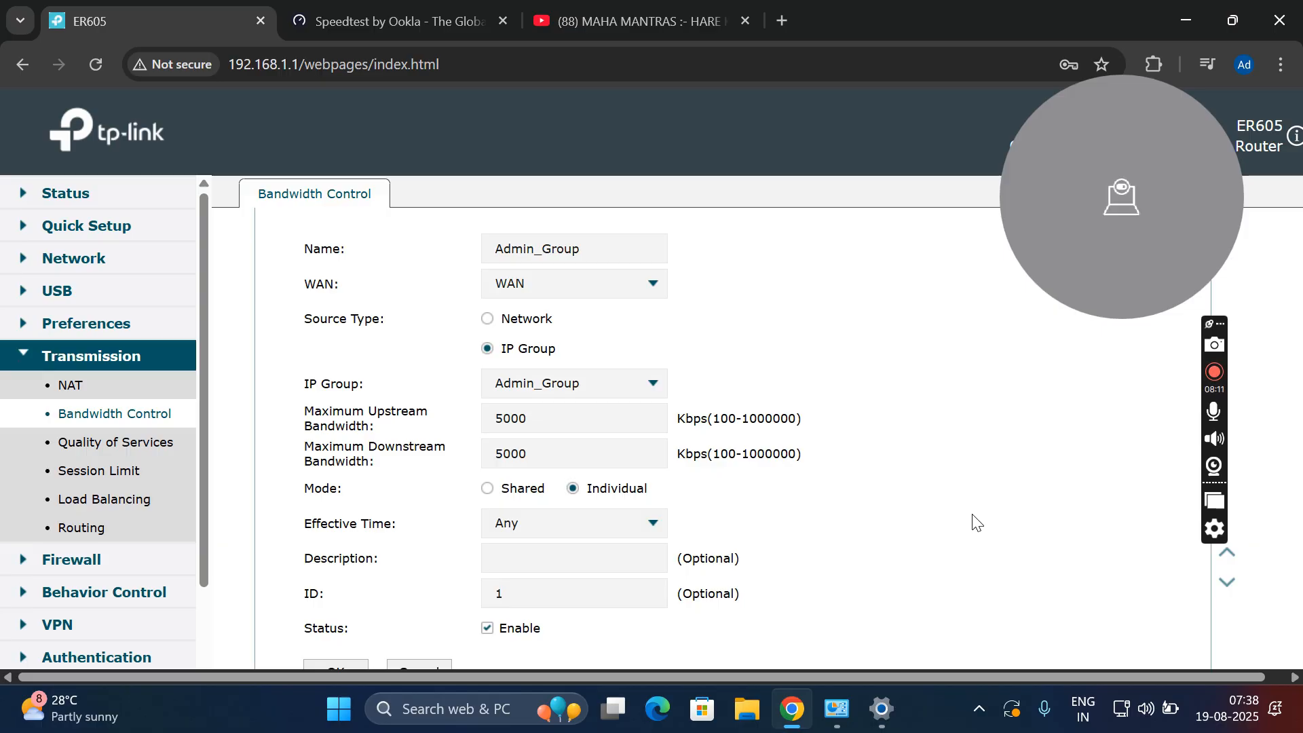
{"action": "scroll", "coordinate": [976, 523], "scroll_direction": "down", "scroll_amount": 2}
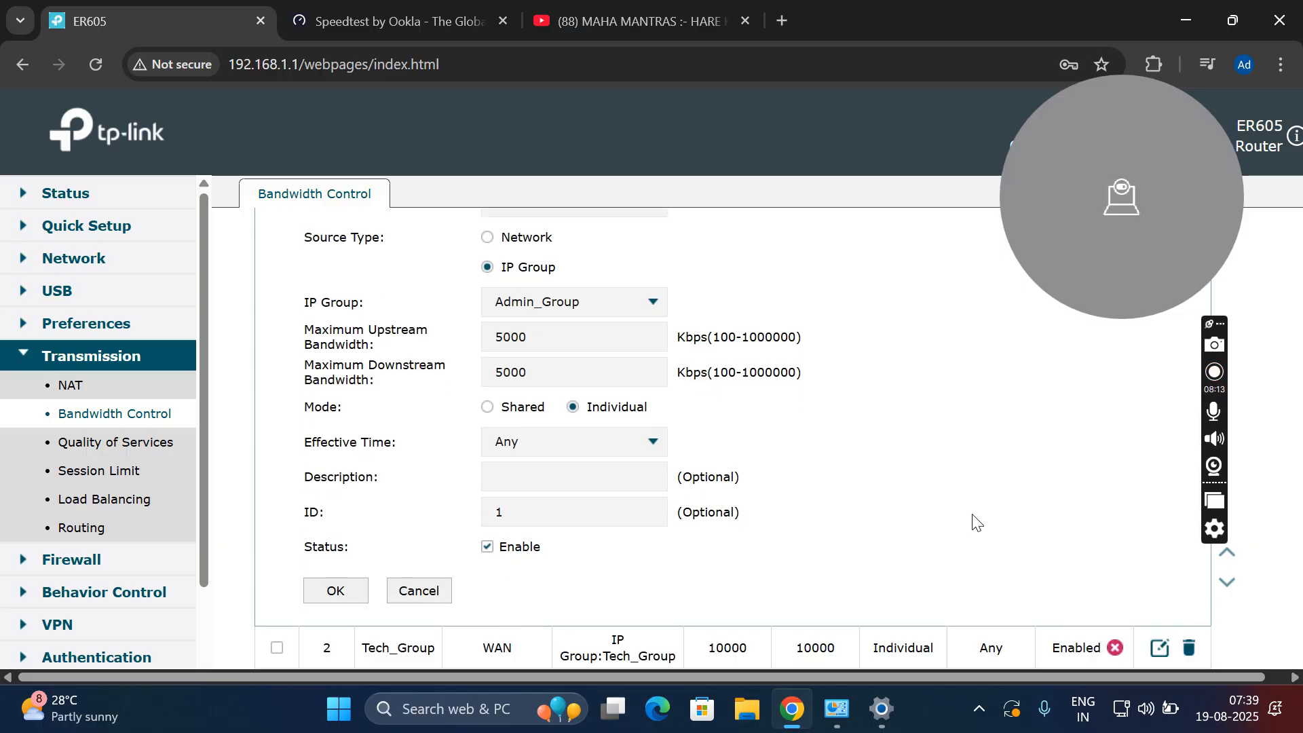
{"action": "left_click", "coordinate": [322, 588]}
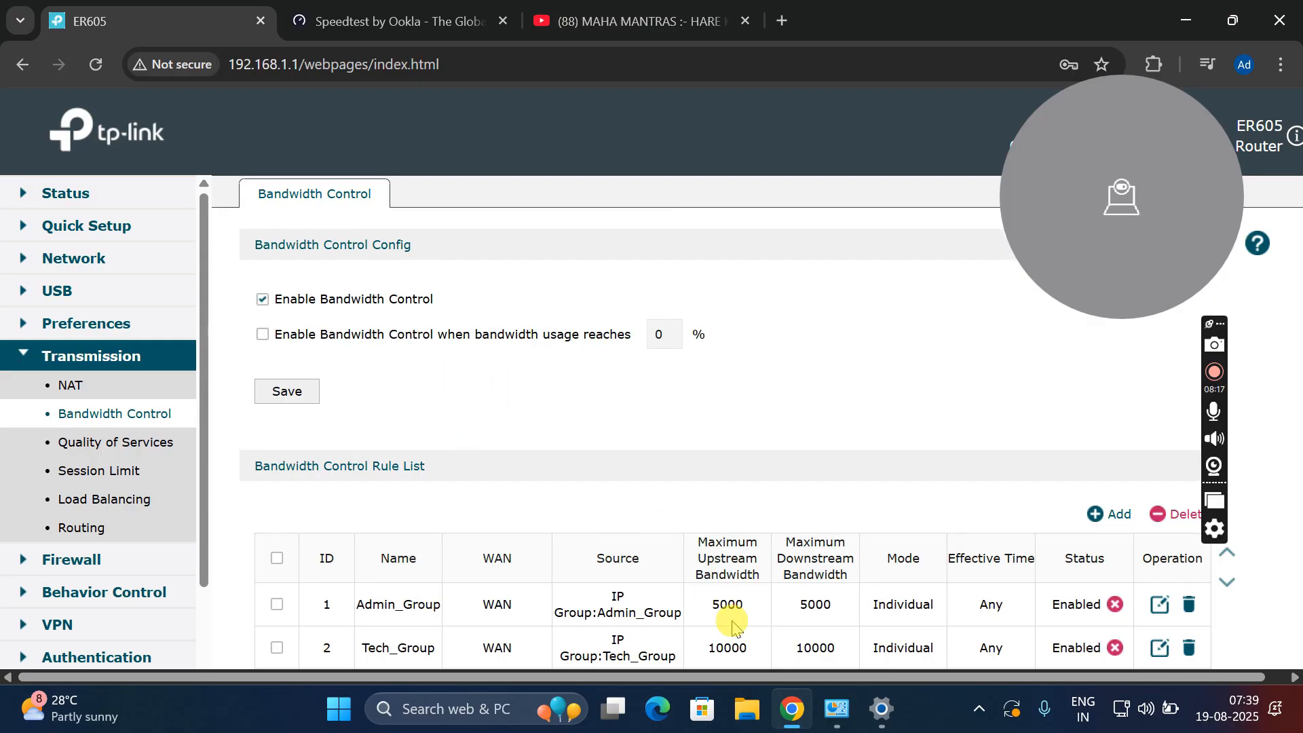
Switch to Network Connections and restart the Ethernet 2 adapter by disabling and re-enabling it.
{"action": "left_click", "coordinate": [837, 708]}
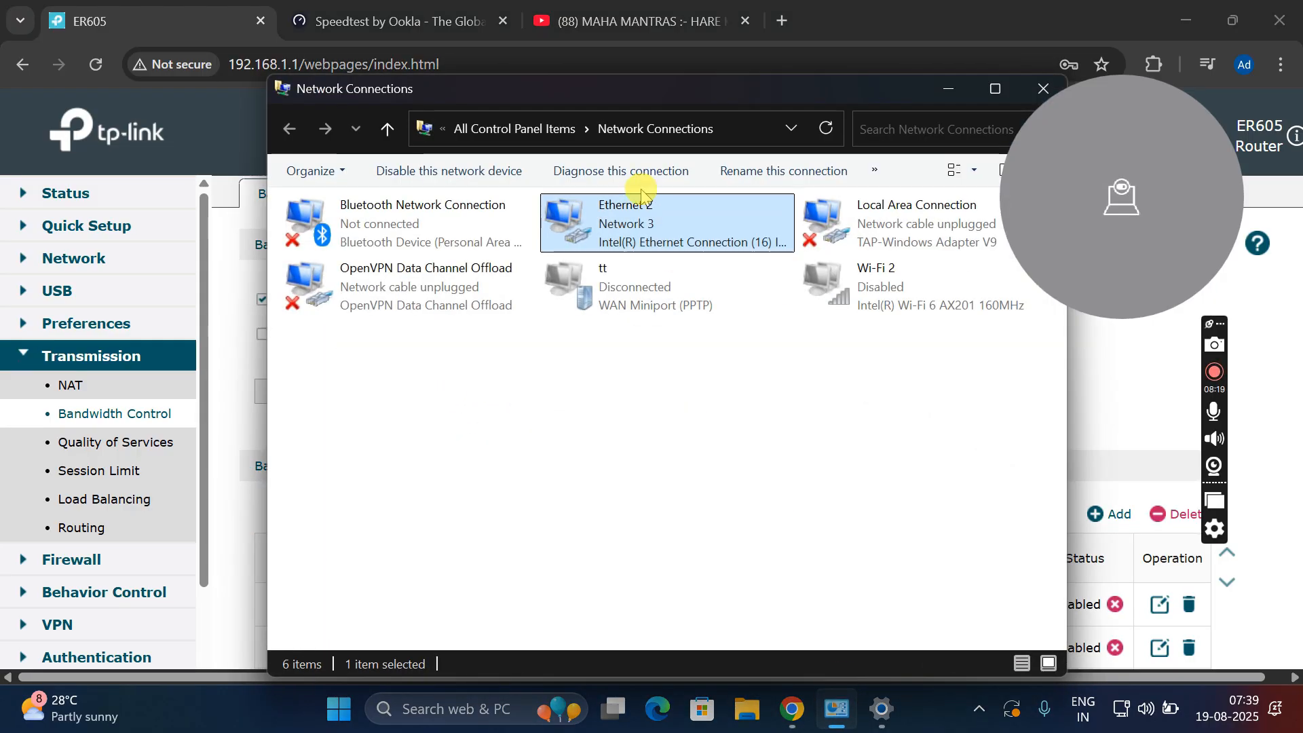
{"action": "right_click", "coordinate": [609, 227]}
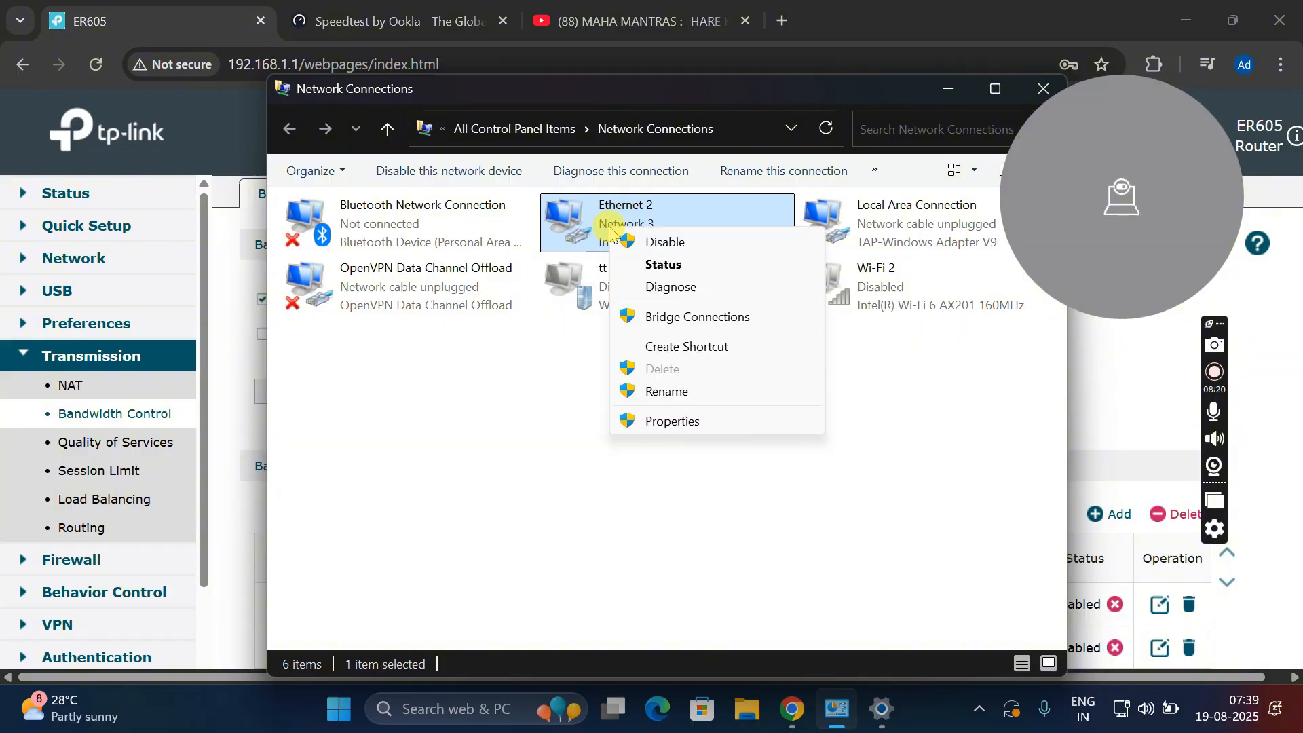
{"action": "left_click", "coordinate": [664, 245]}
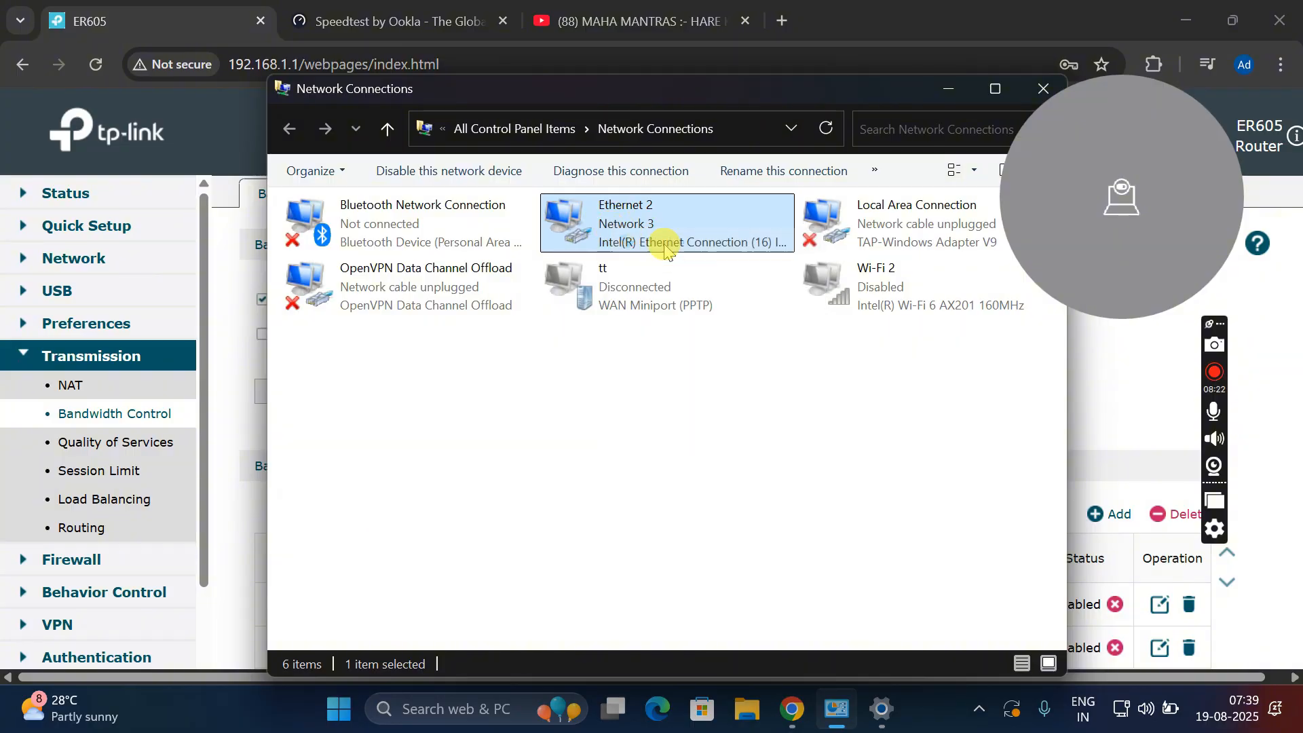
{"action": "right_click", "coordinate": [609, 231]}
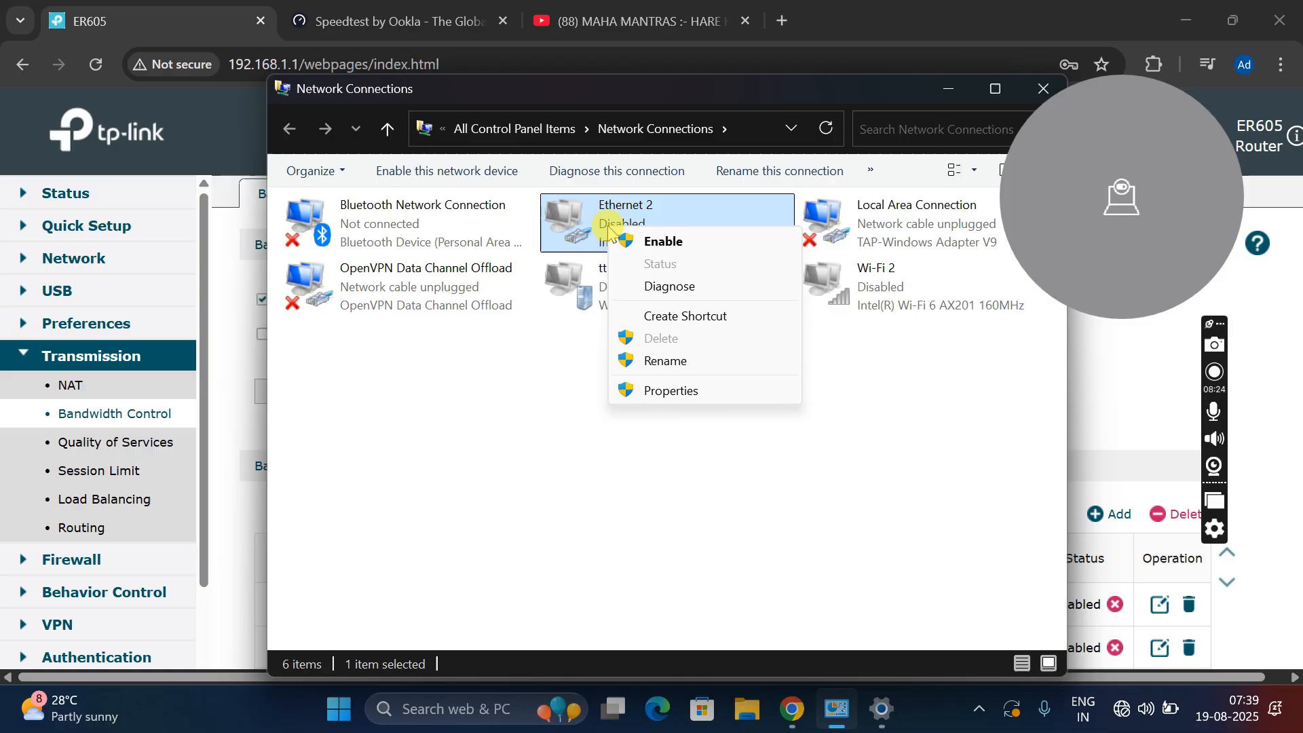
{"action": "left_click", "coordinate": [664, 243]}
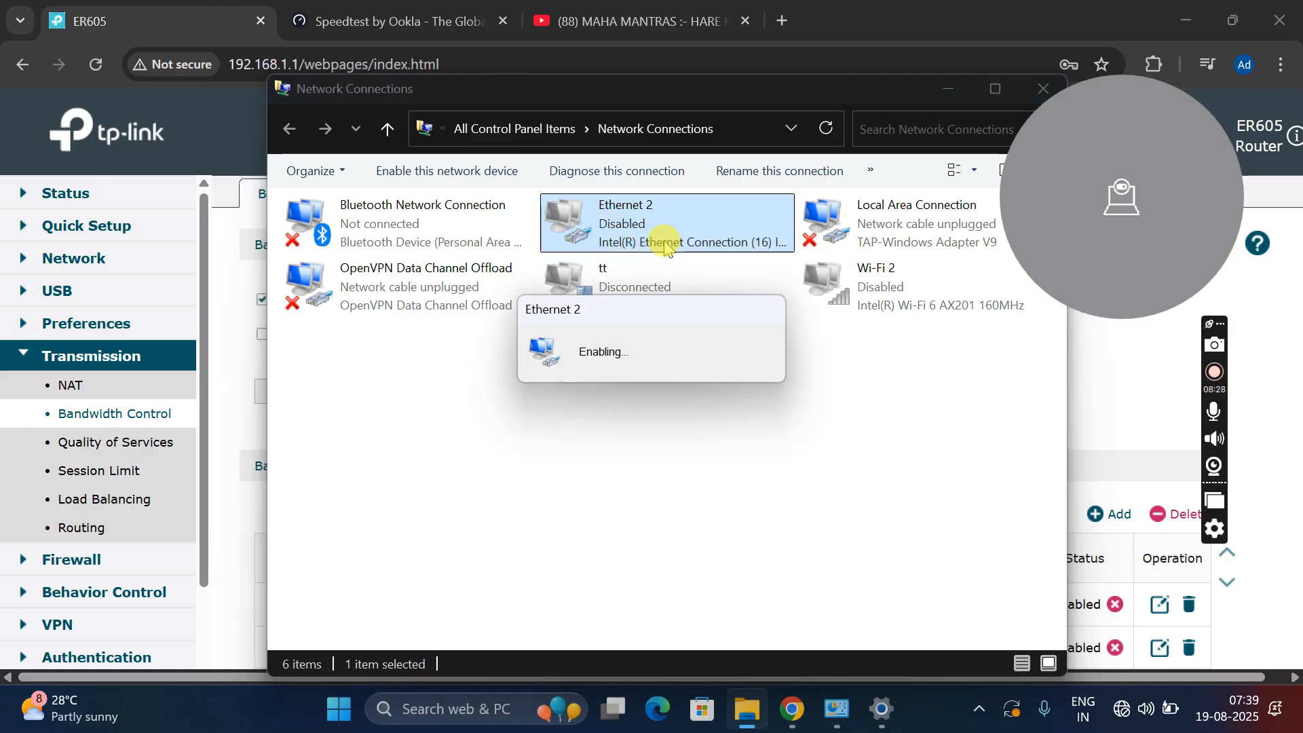
Check the Ethernet 2 adapter's IPv4 address settings, confirm both properties dialogs and minimize Network Connections.
{"action": "right_click", "coordinate": [624, 226]}
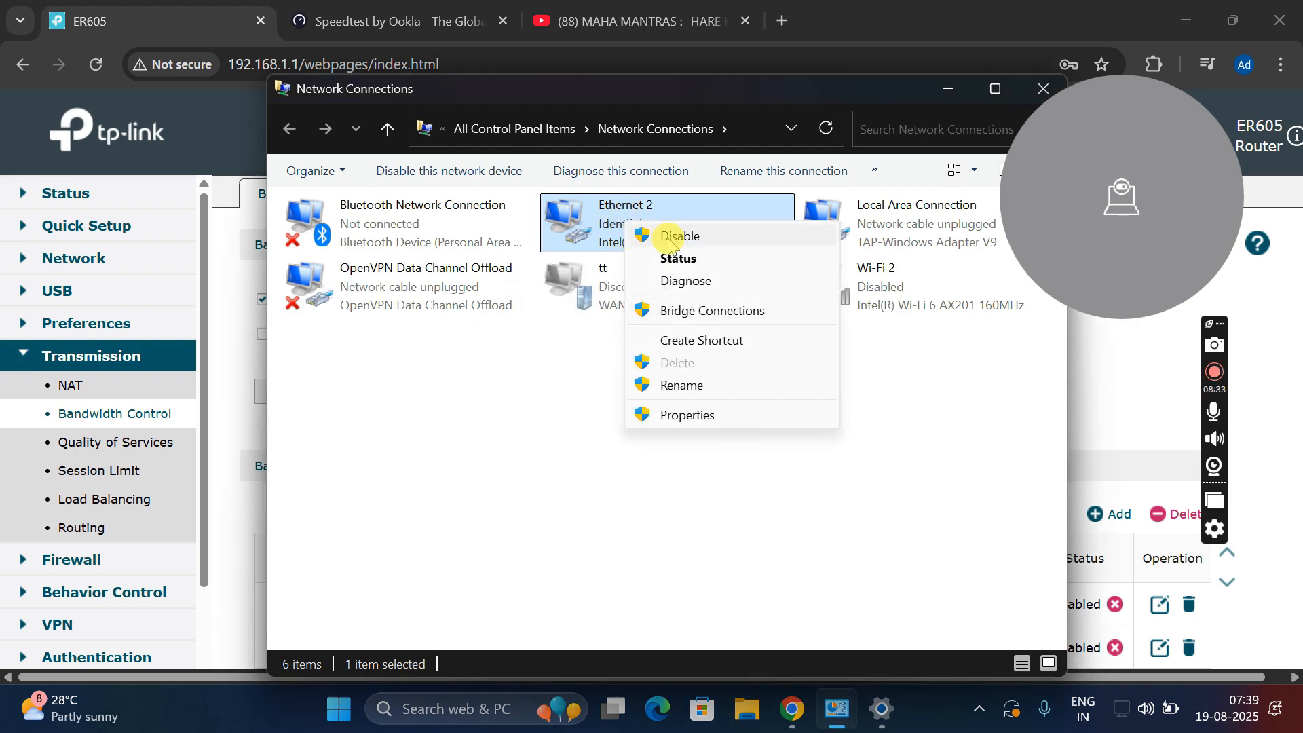
{"action": "left_click", "coordinate": [688, 415]}
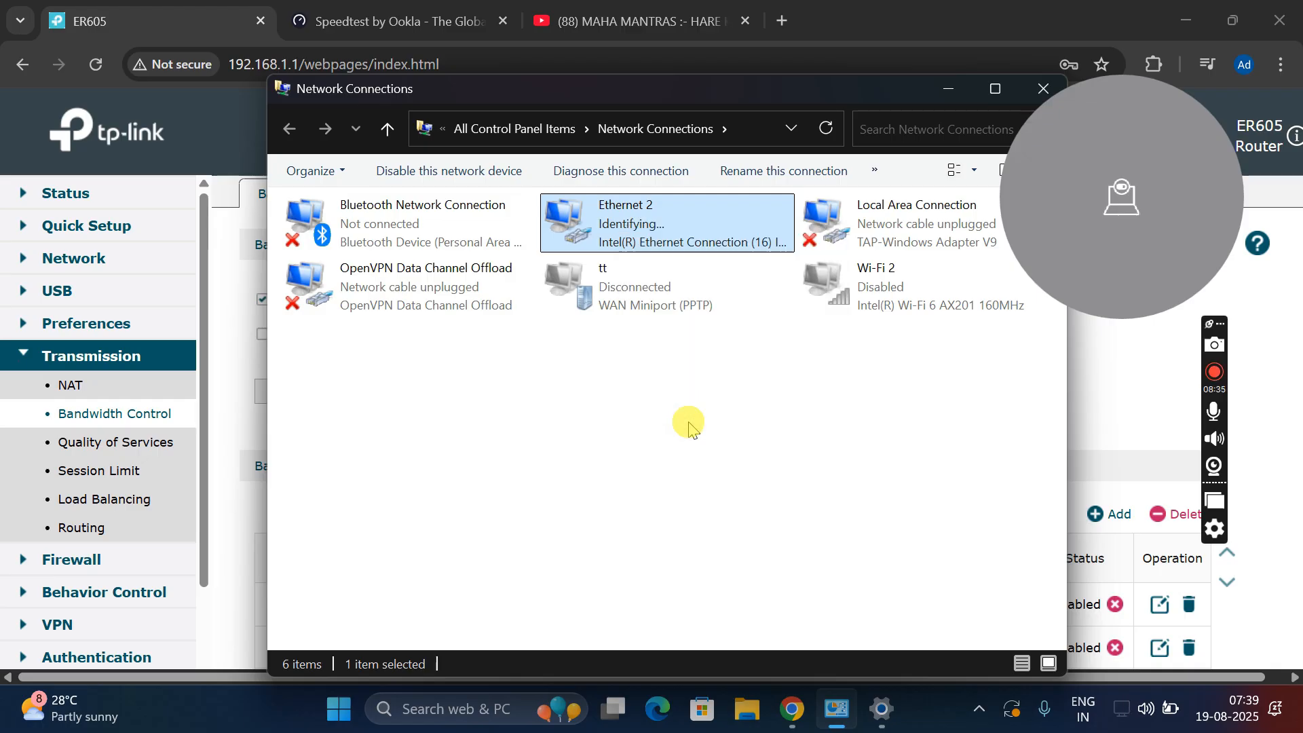
{"action": "left_click", "coordinate": [641, 390]}
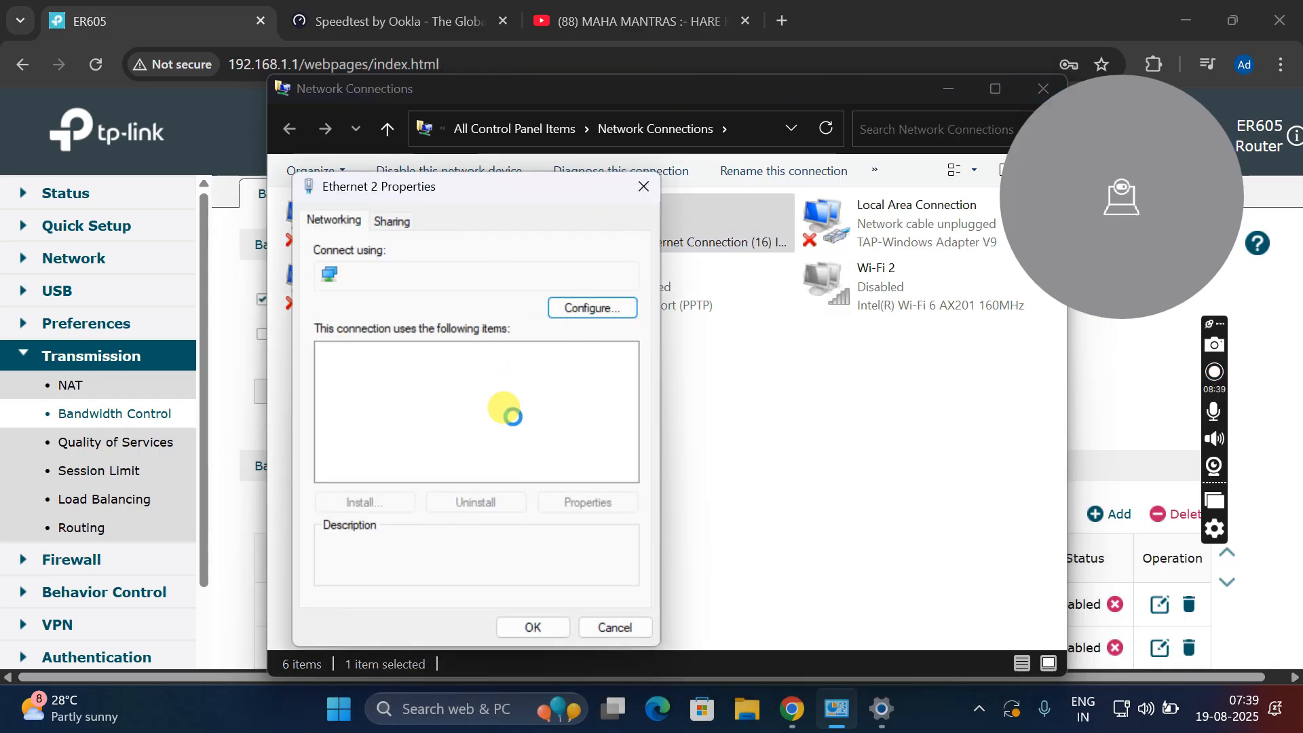
{"action": "double_click", "coordinate": [493, 439]}
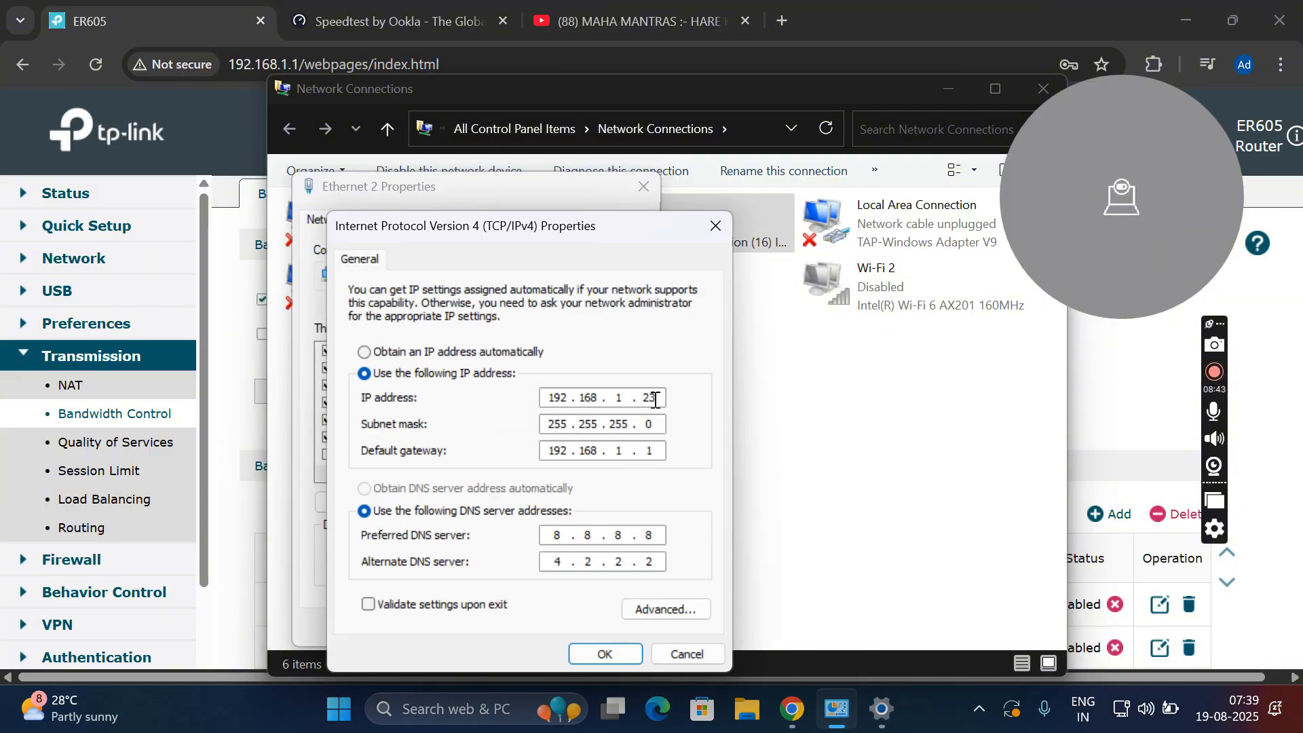
{"action": "left_click", "coordinate": [612, 652]}
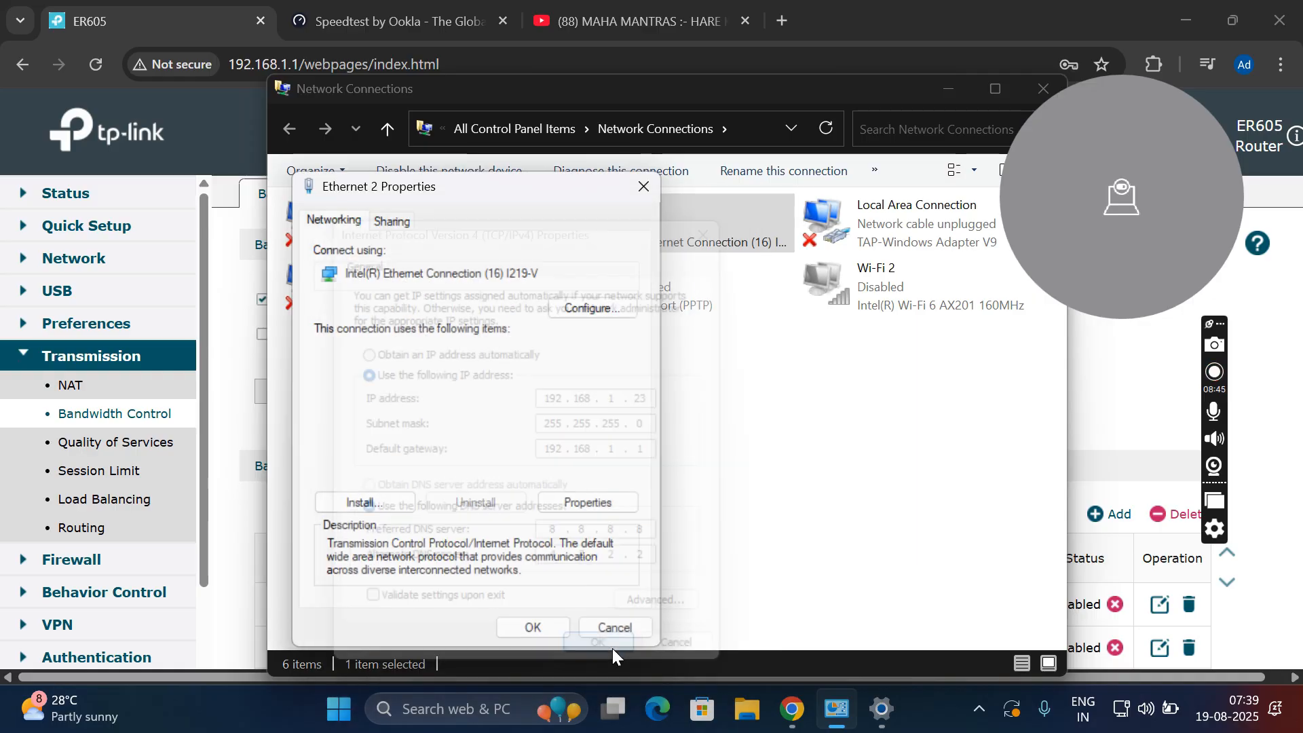
{"action": "left_click", "coordinate": [532, 626]}
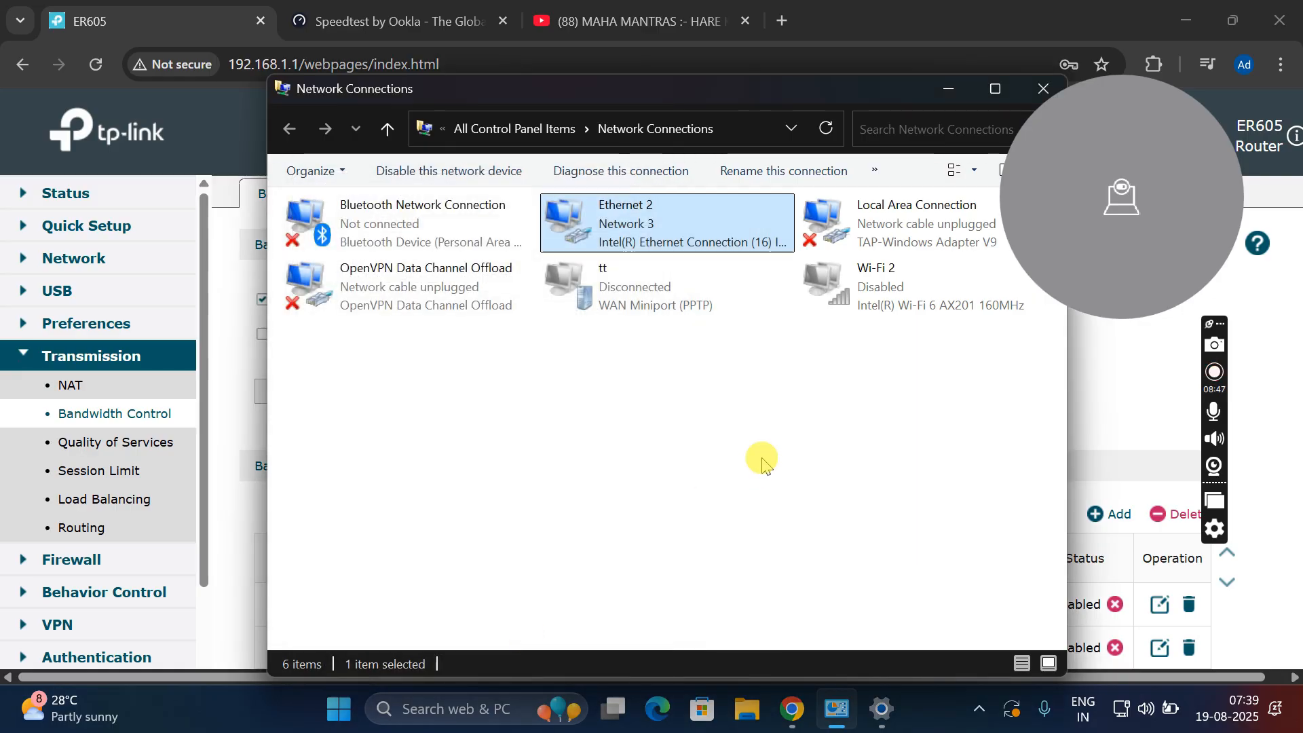
{"action": "left_click", "coordinate": [948, 89]}
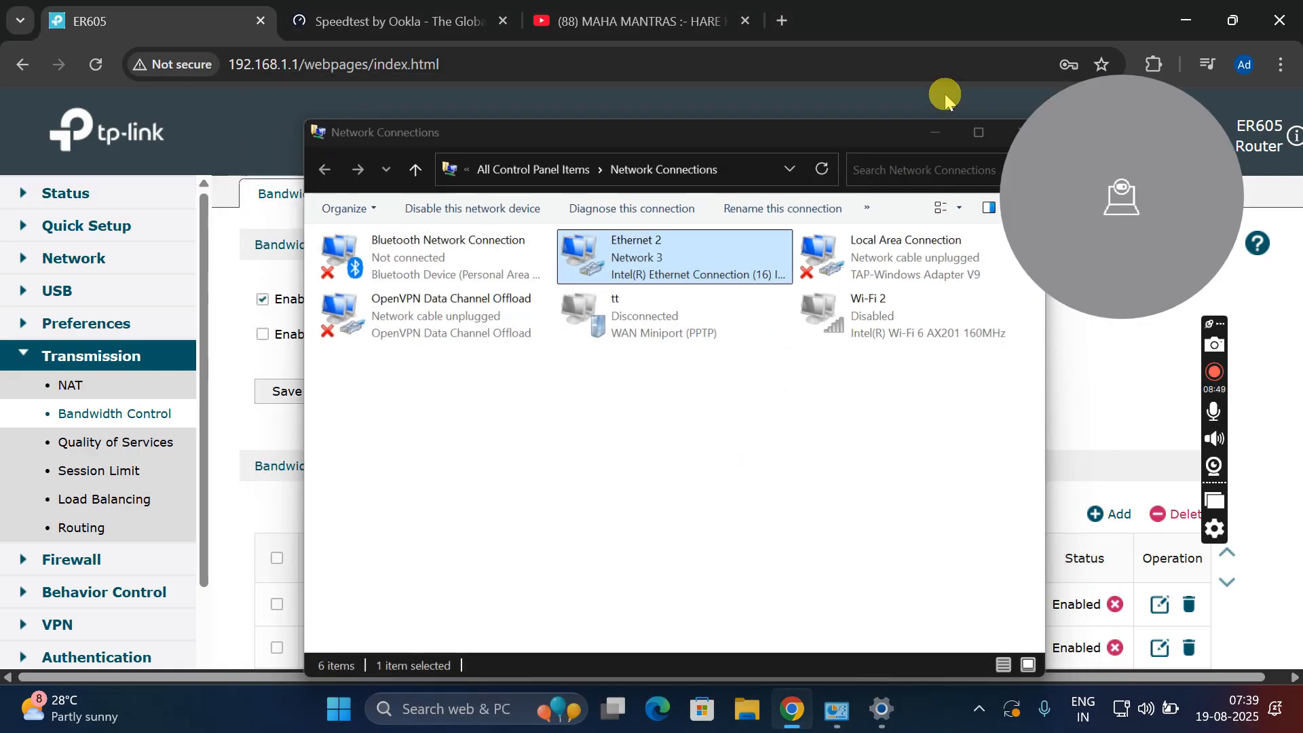
Rerun the Speedtest by Ookla test to check the download and upload speeds, and return to the ER605 page.
{"action": "left_click", "coordinate": [418, 21]}
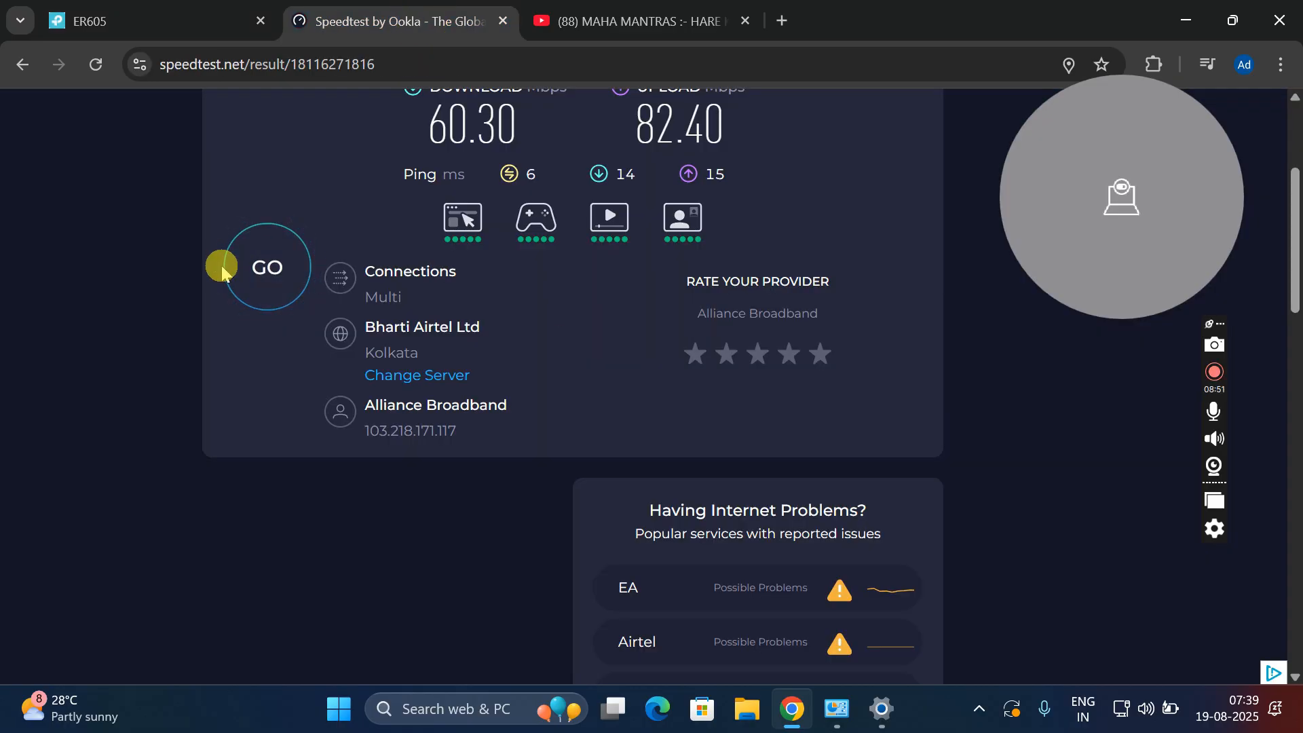
{"action": "double_click", "coordinate": [264, 269]}
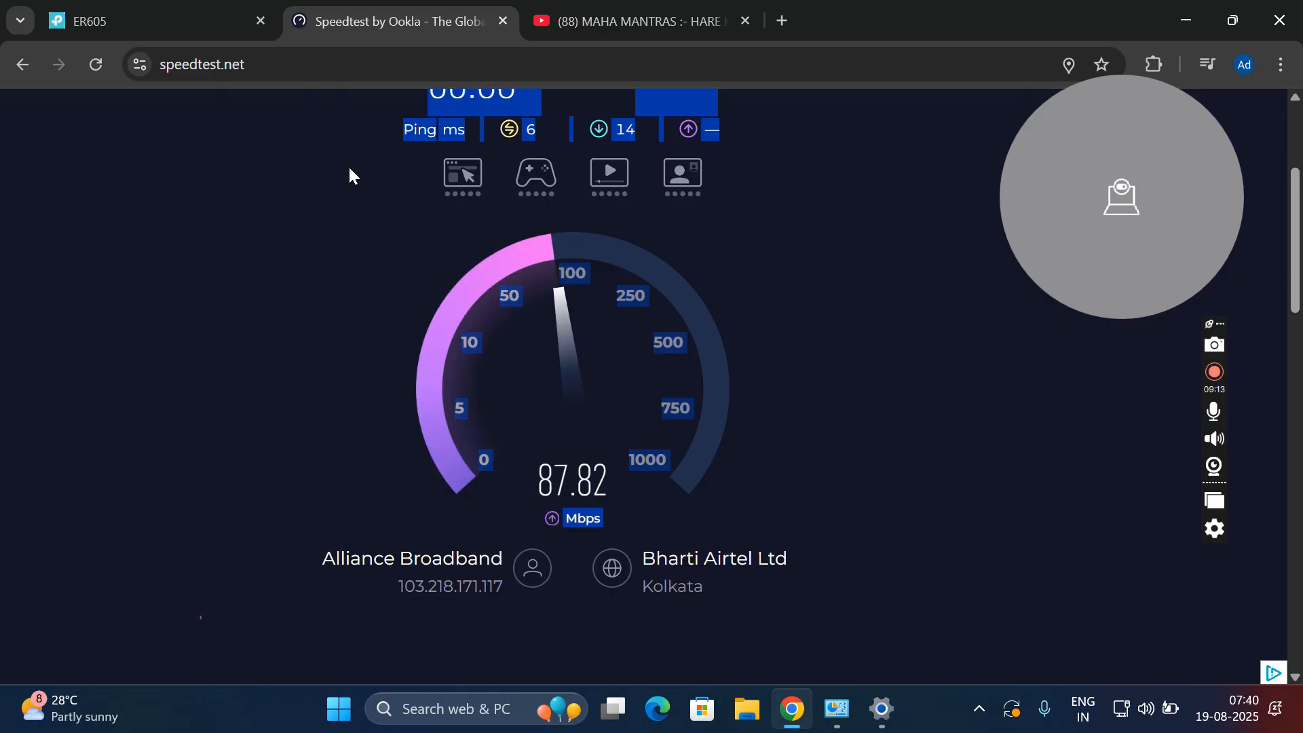
{"action": "left_click", "coordinate": [207, 10]}
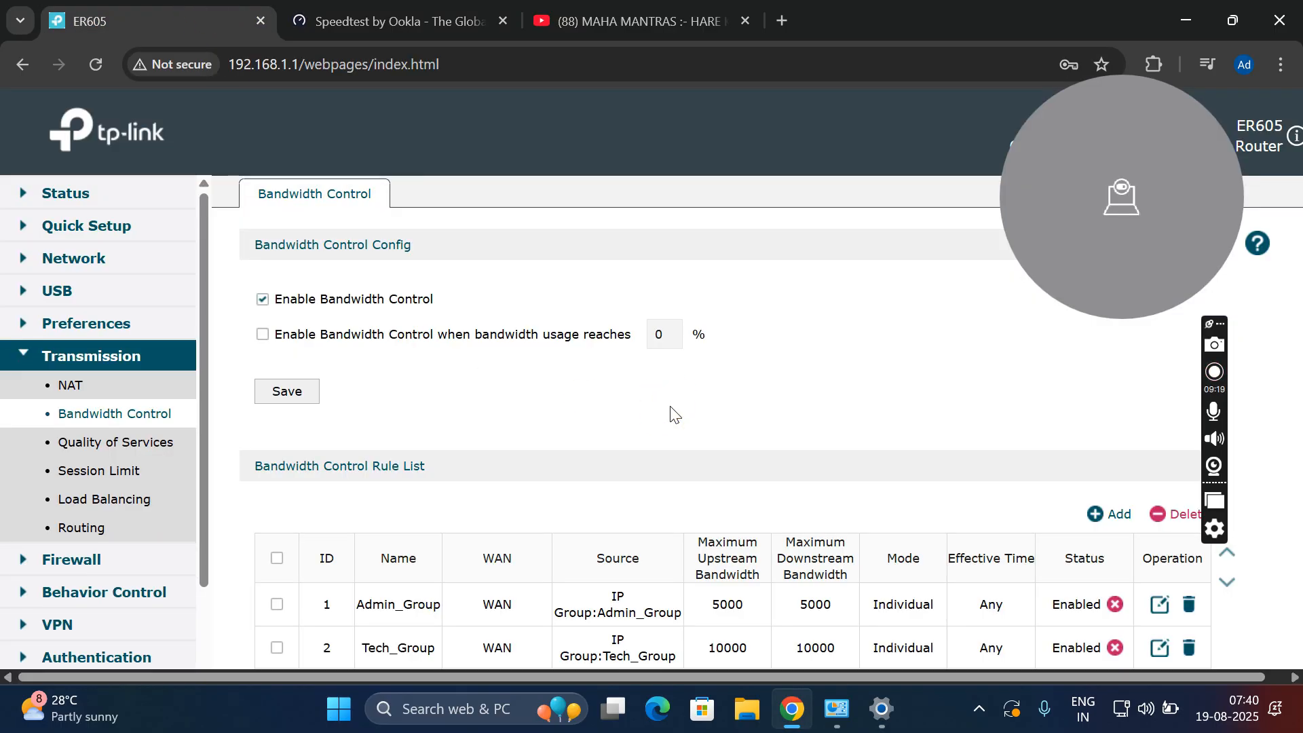
Set the Admin_Group rule's maximum upstream and downstream bandwidth to 1000 Kbps each, and save the bandwidth control configuration.
{"action": "scroll", "coordinate": [670, 411], "scroll_direction": "down", "scroll_amount": 2}
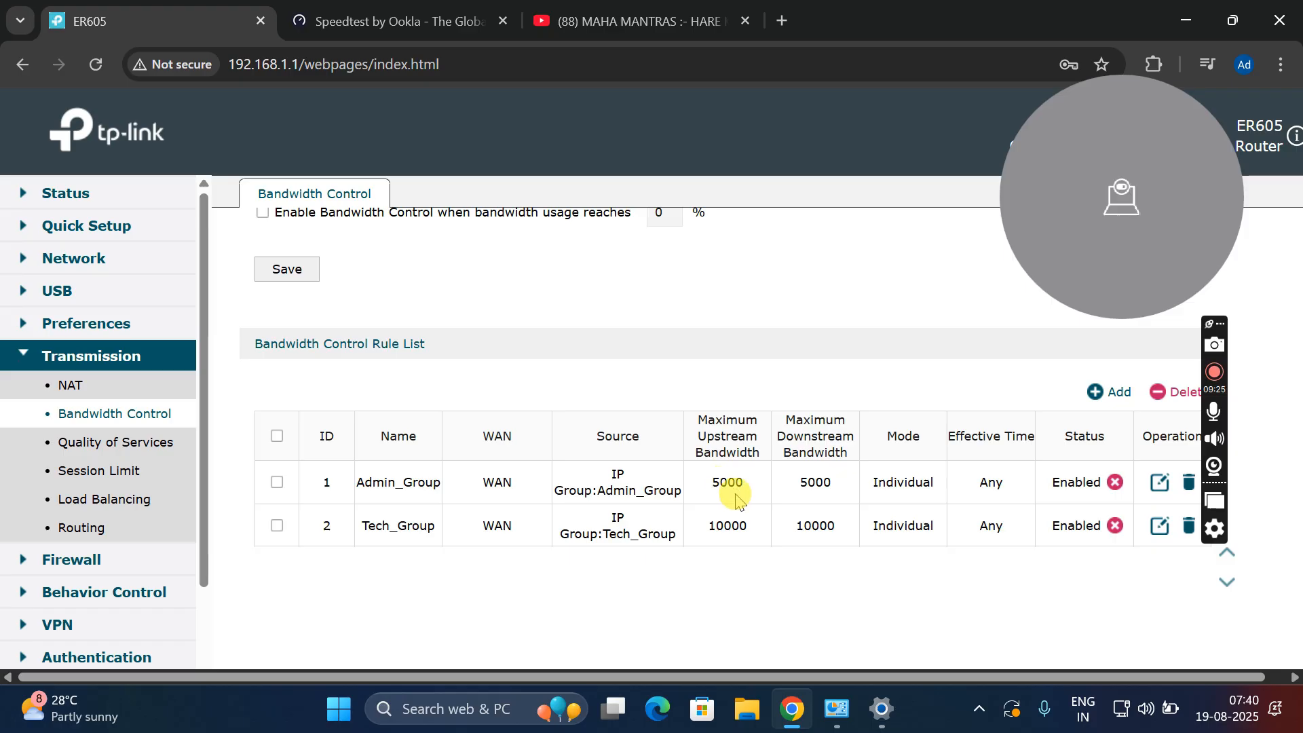
{"action": "left_click", "coordinate": [1160, 482]}
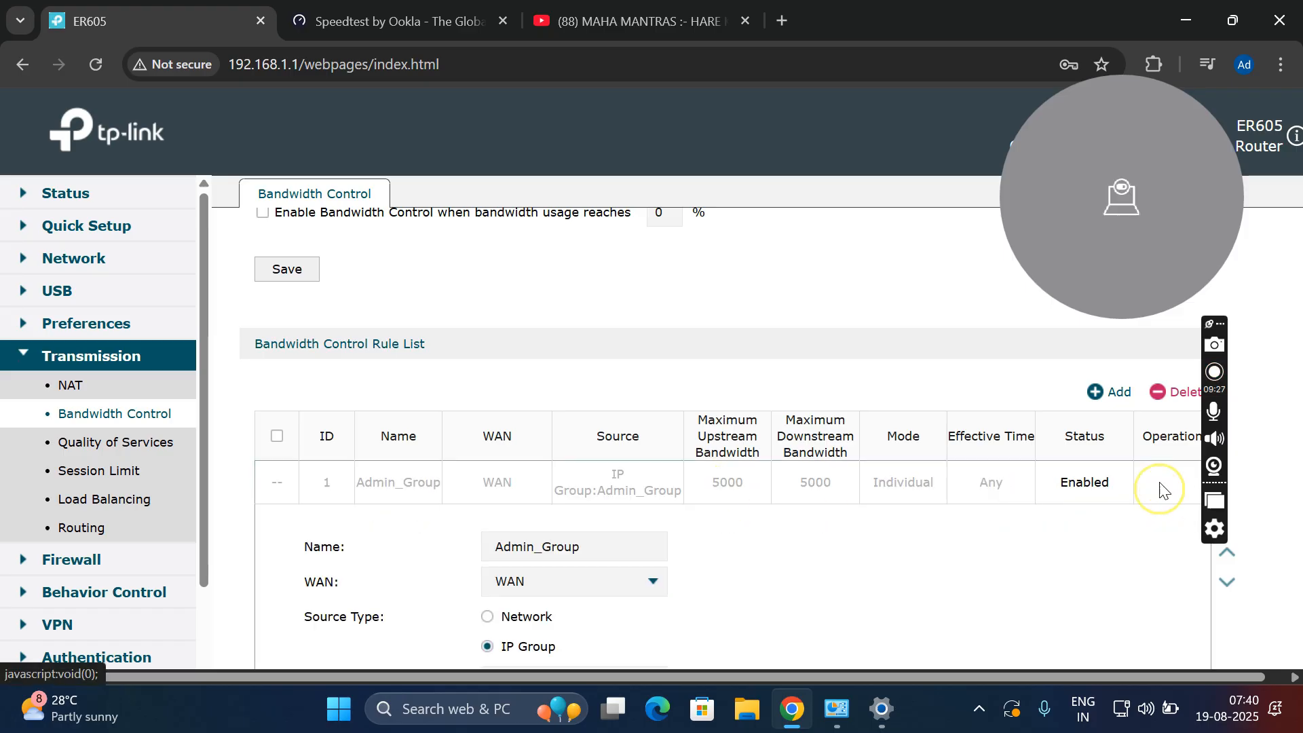
{"action": "scroll", "coordinate": [841, 584], "scroll_direction": "down", "scroll_amount": 5}
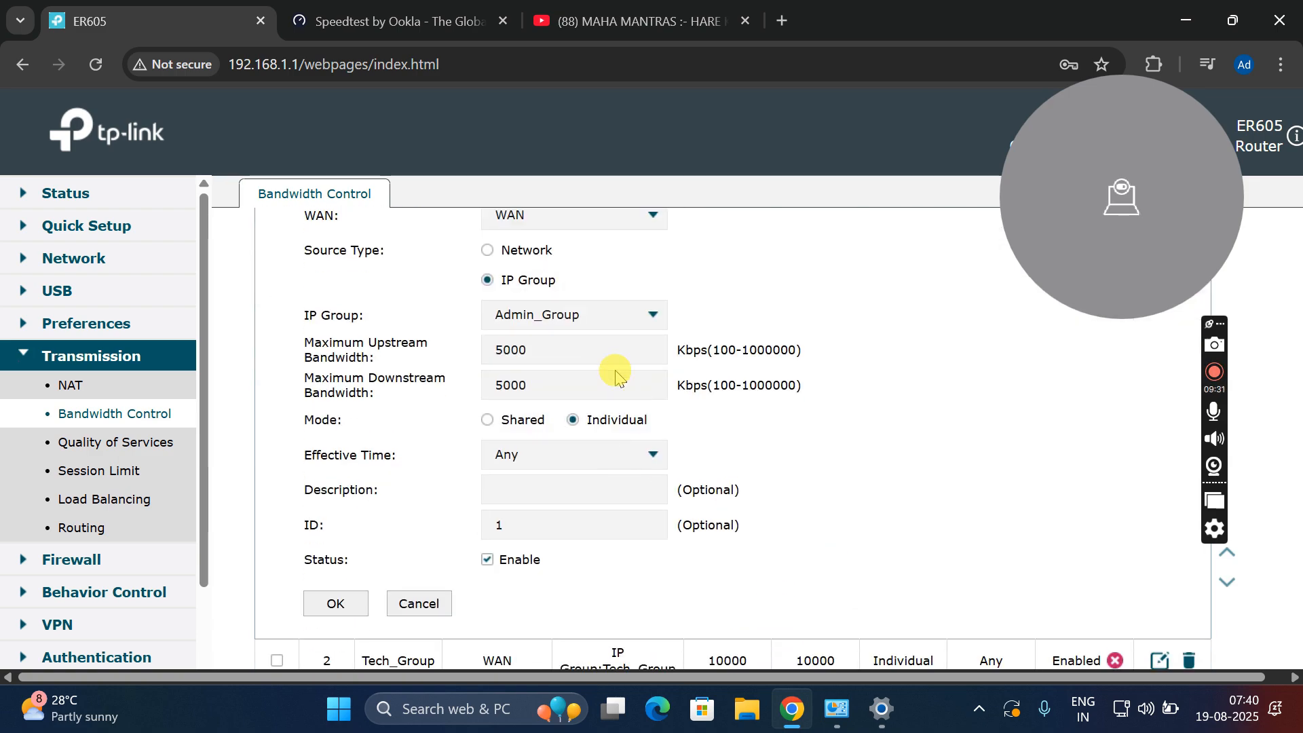
{"action": "left_click", "coordinate": [505, 351]}
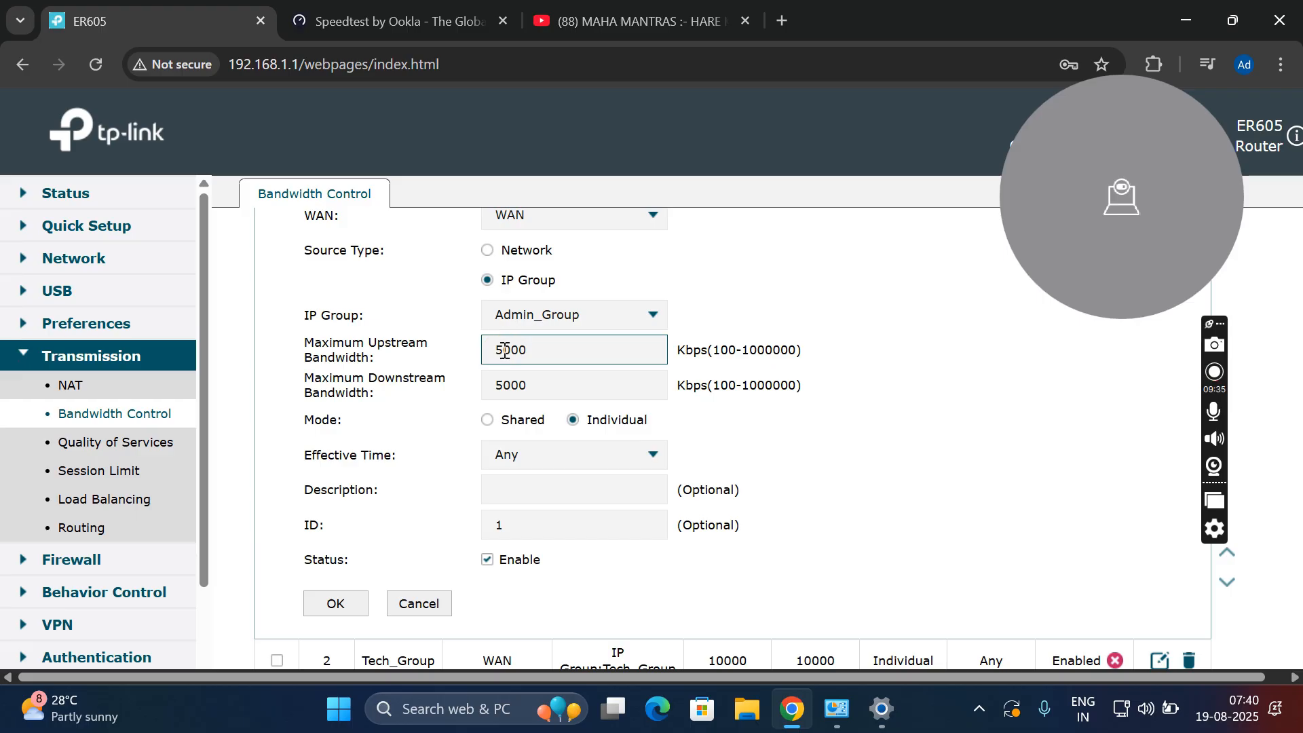
{"action": "left_click", "coordinate": [505, 385]}
{"action": "key", "text": "BackSpace"}
{"action": "type", "text": "1"}
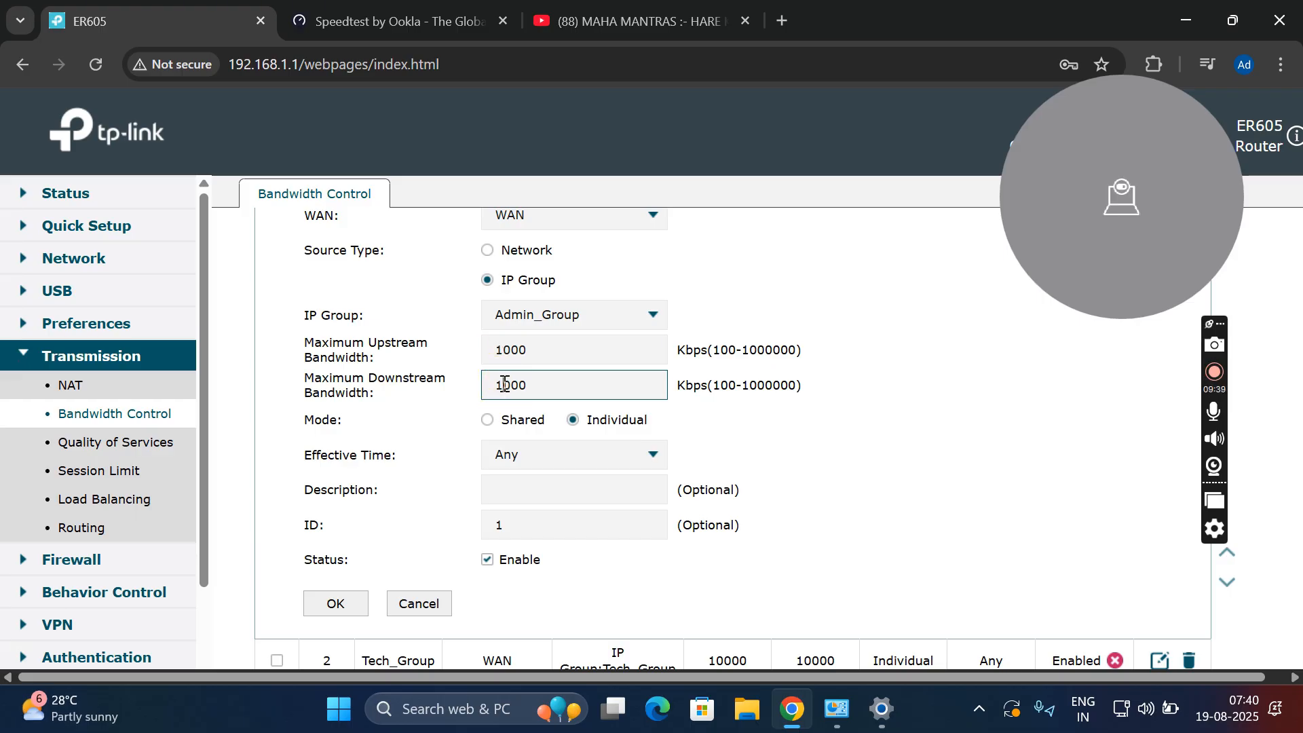
{"action": "left_click", "coordinate": [338, 615]}
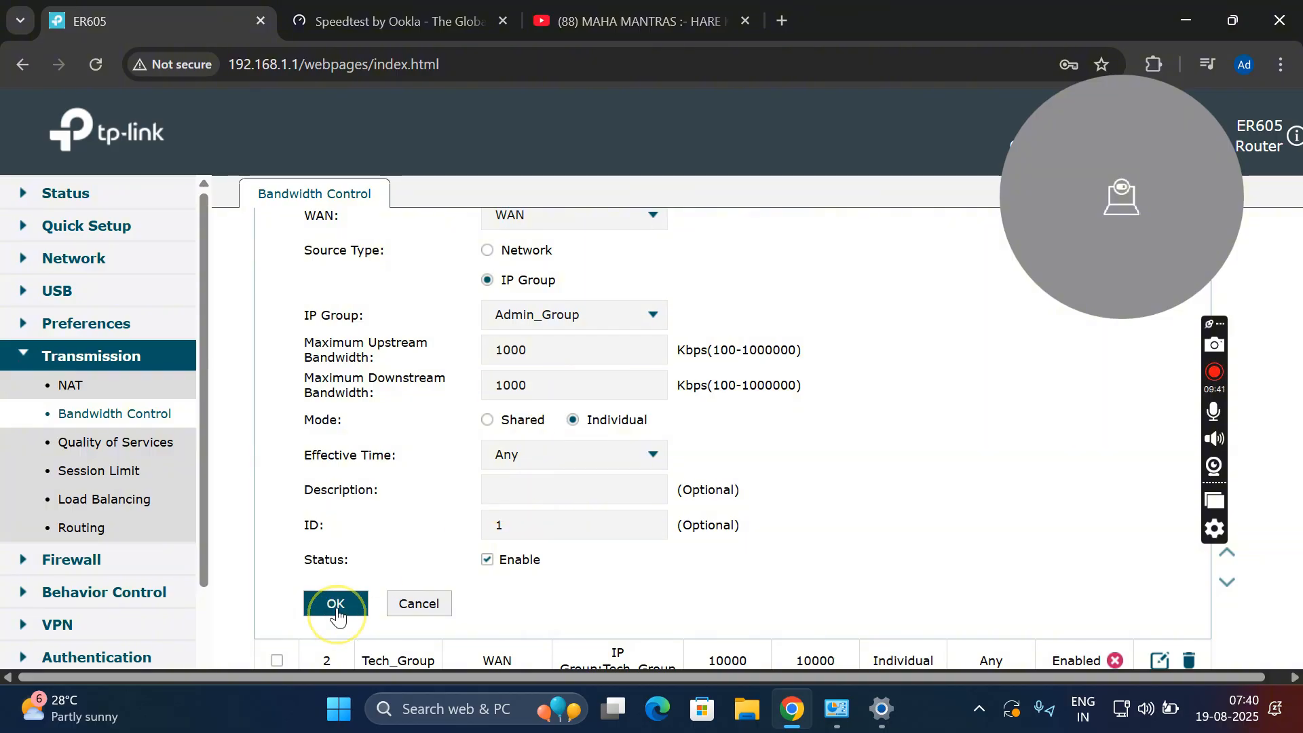
{"action": "left_click", "coordinate": [290, 405]}
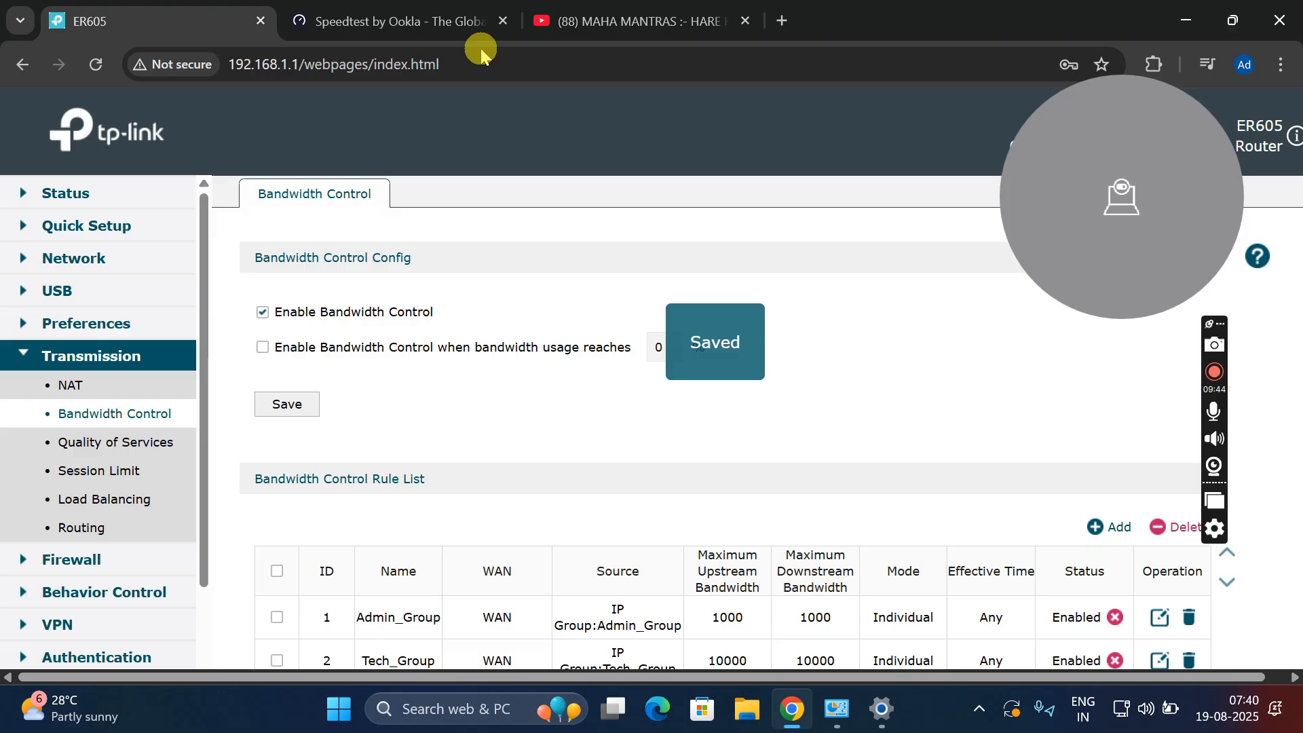
Test the connection speed with the 1000 Kbps Admin_Group limit in Speedtest by Ookla, and go back to the ER605 page.
{"action": "left_click", "coordinate": [442, 24]}
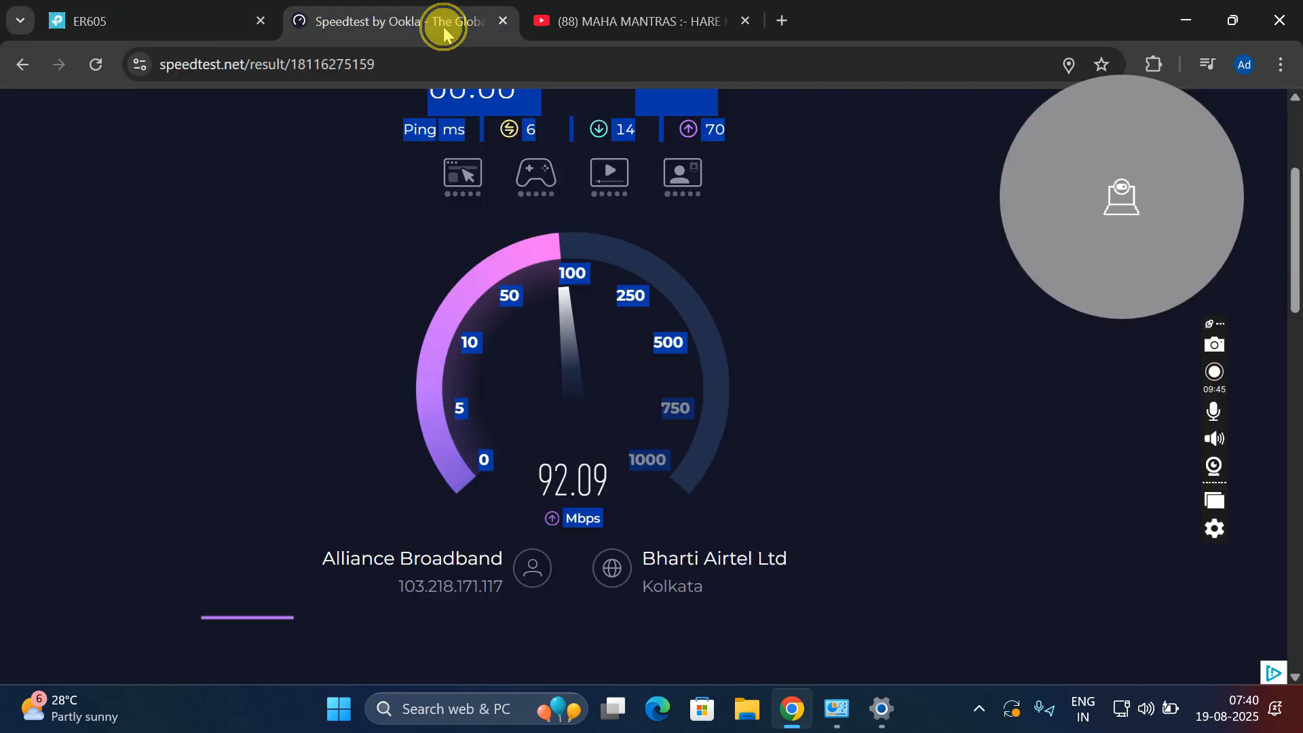
{"action": "left_click", "coordinate": [272, 278]}
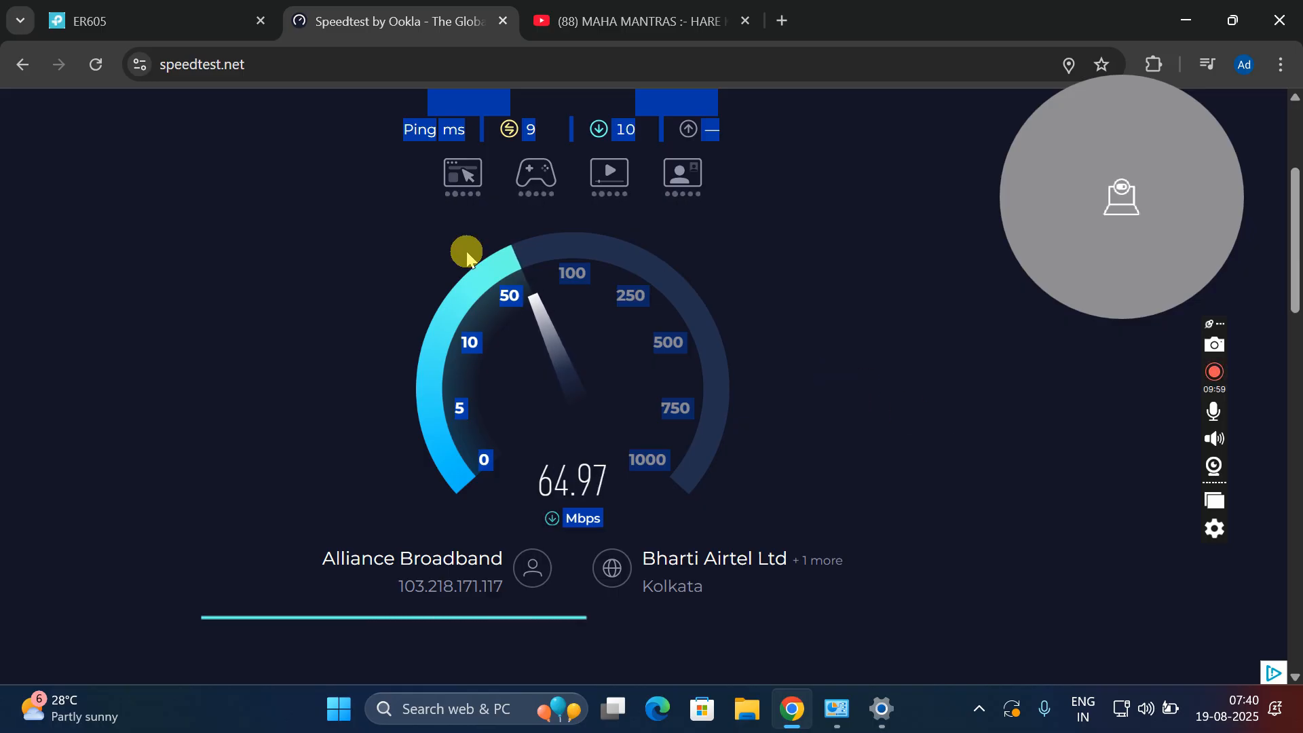
{"action": "left_click", "coordinate": [133, 19]}
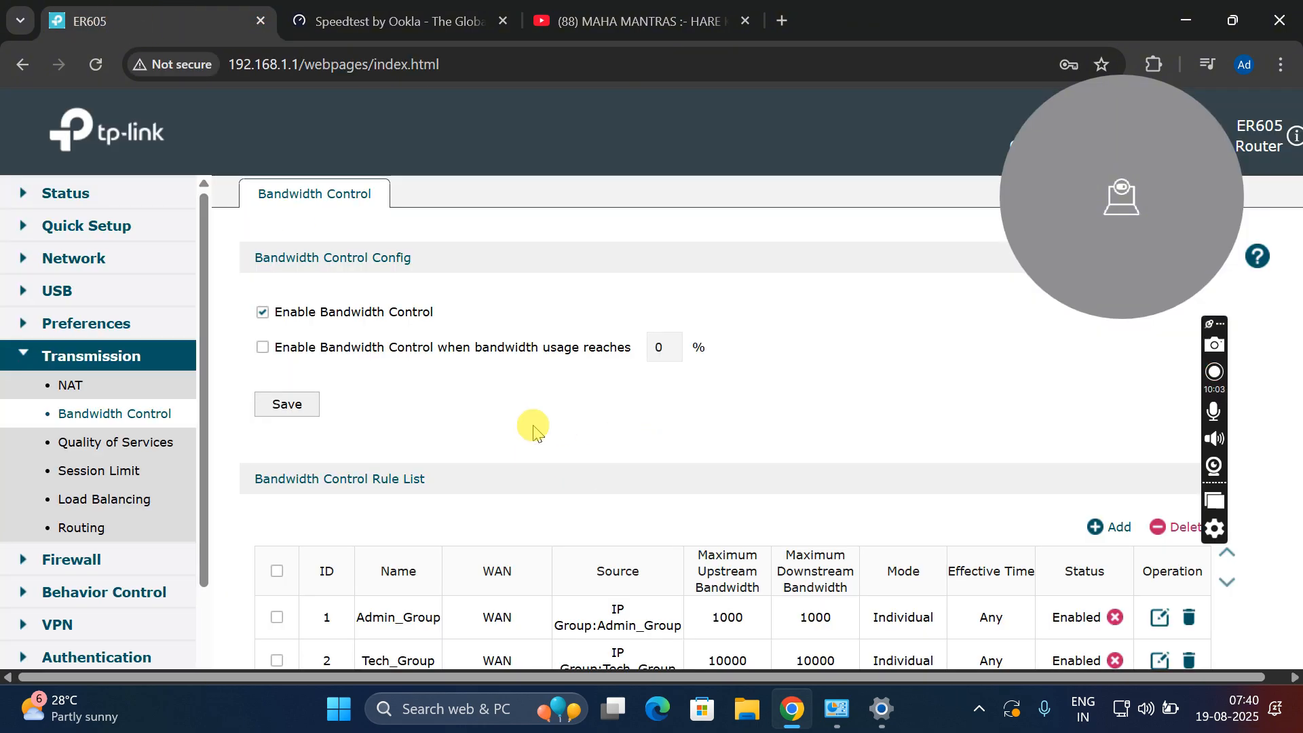
Review the Admin_Group bandwidth rule's source, limits and mode, including its effective time choices.
{"action": "scroll", "coordinate": [533, 425], "scroll_direction": "down", "scroll_amount": 2}
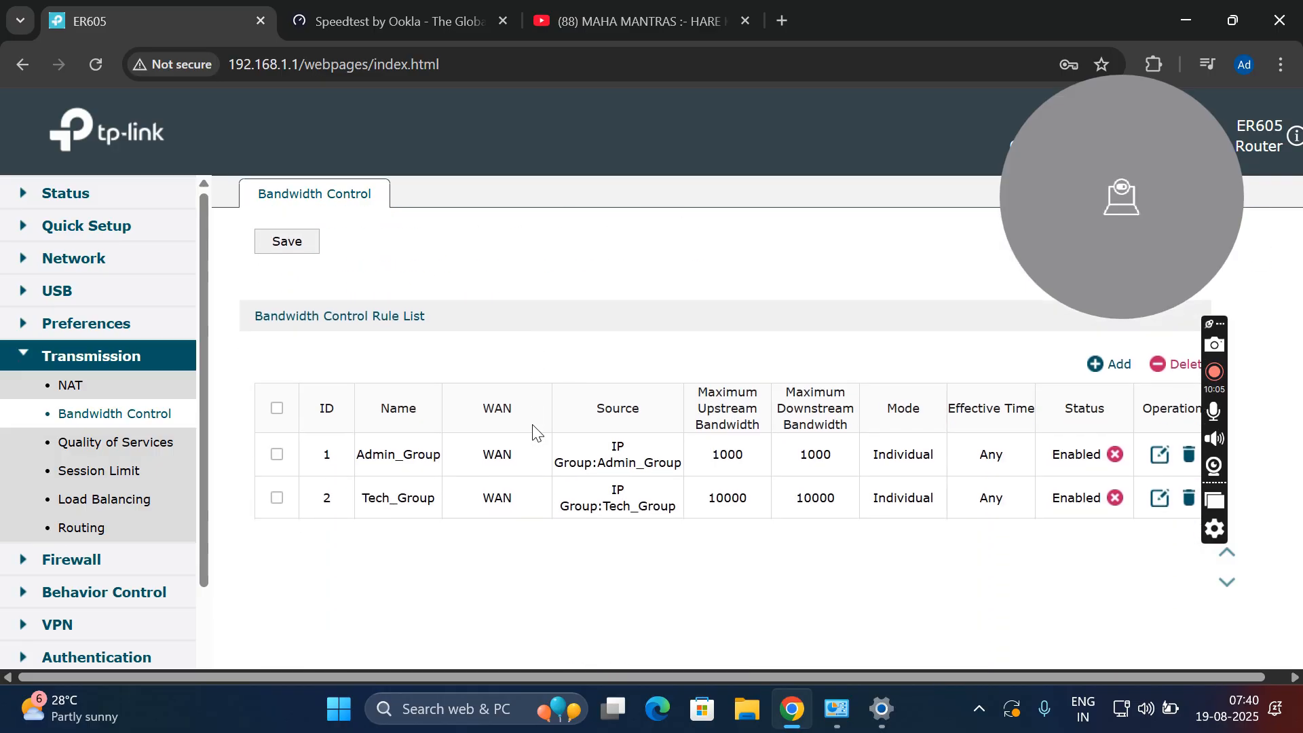
{"action": "left_click", "coordinate": [1161, 456]}
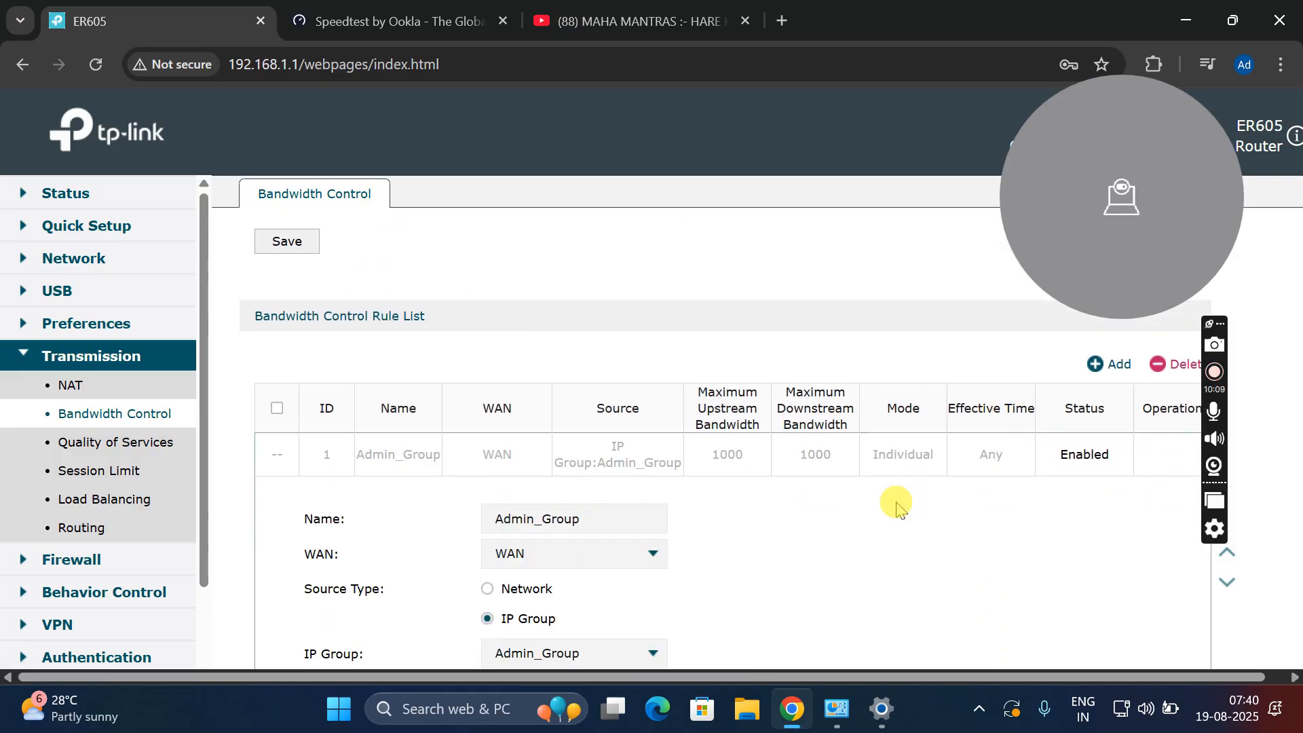
{"action": "scroll", "coordinate": [897, 508], "scroll_direction": "down", "scroll_amount": 2}
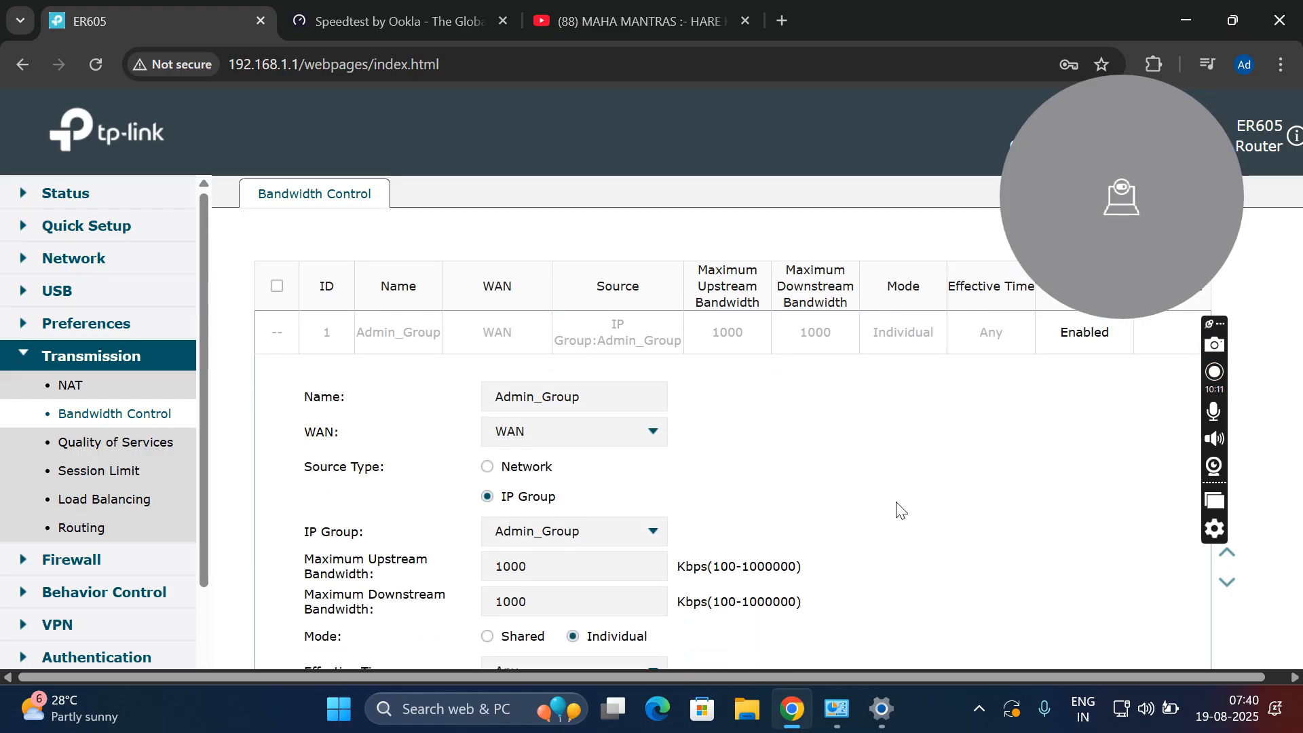
{"action": "scroll", "coordinate": [897, 508], "scroll_direction": "down", "scroll_amount": 1}
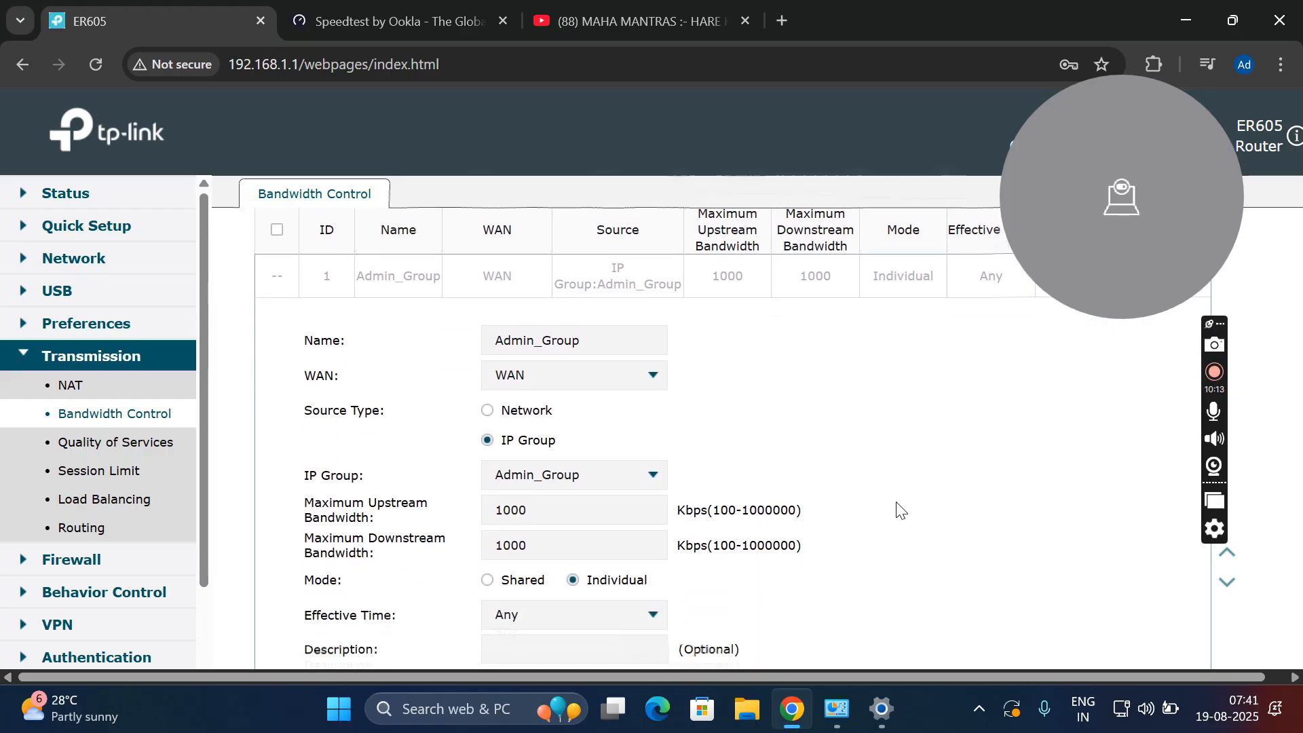
{"action": "scroll", "coordinate": [901, 510], "scroll_direction": "down", "scroll_amount": 1}
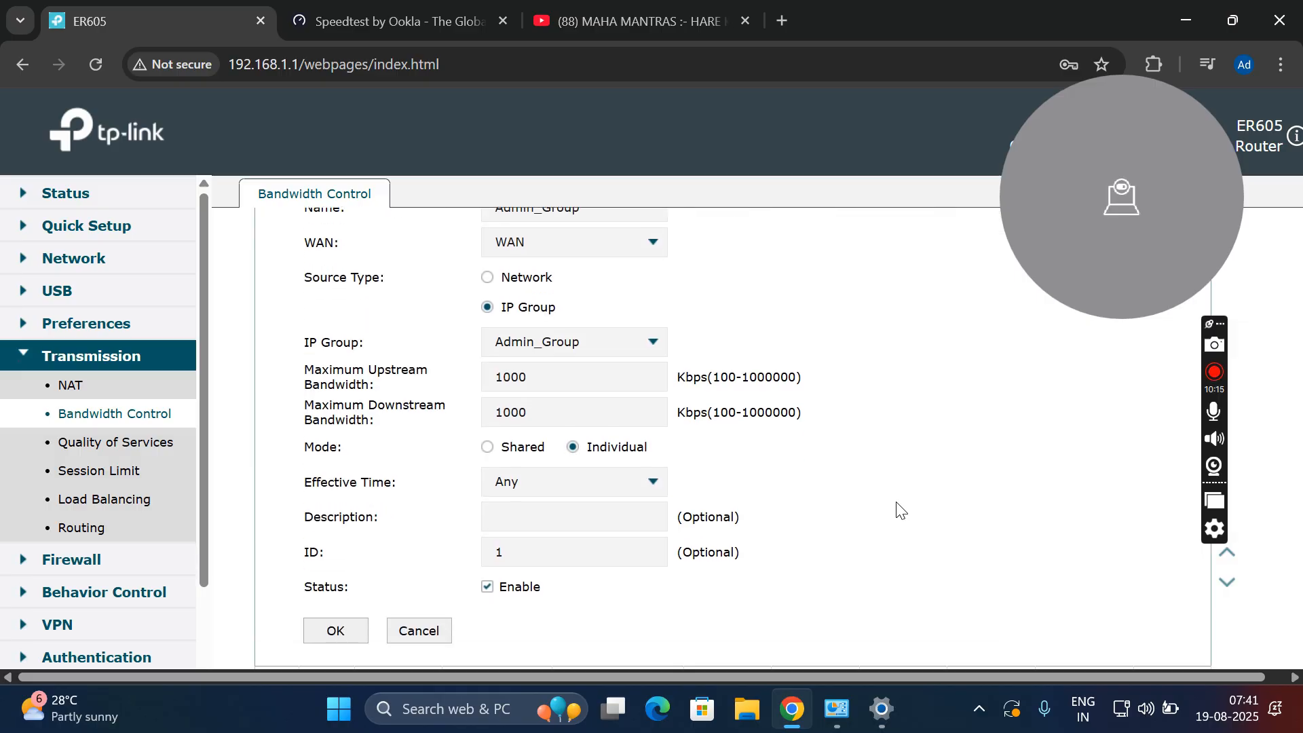
{"action": "left_click", "coordinate": [613, 481]}
{"action": "left_click", "coordinate": [857, 439]}
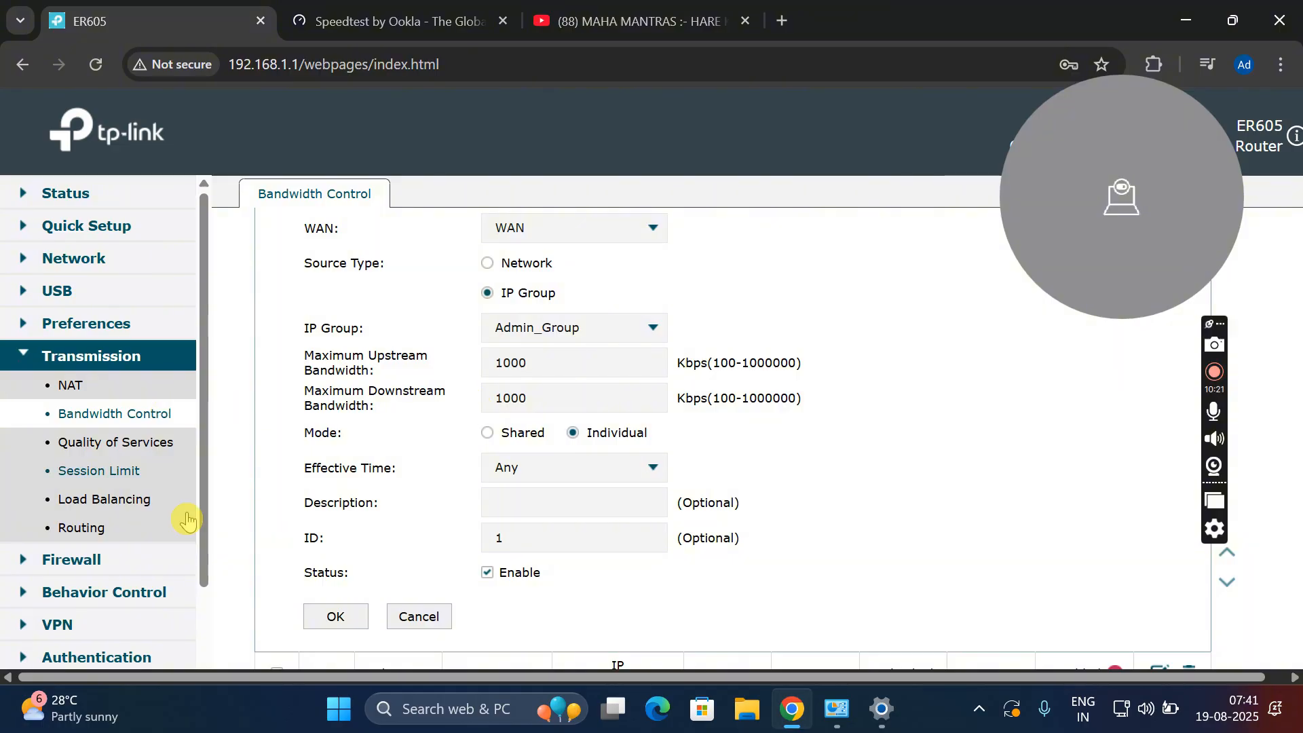
Assign the Admin_Group address range to the Admin_Group IP group in the preferences, and save the entry.
{"action": "left_click", "coordinate": [92, 326]}
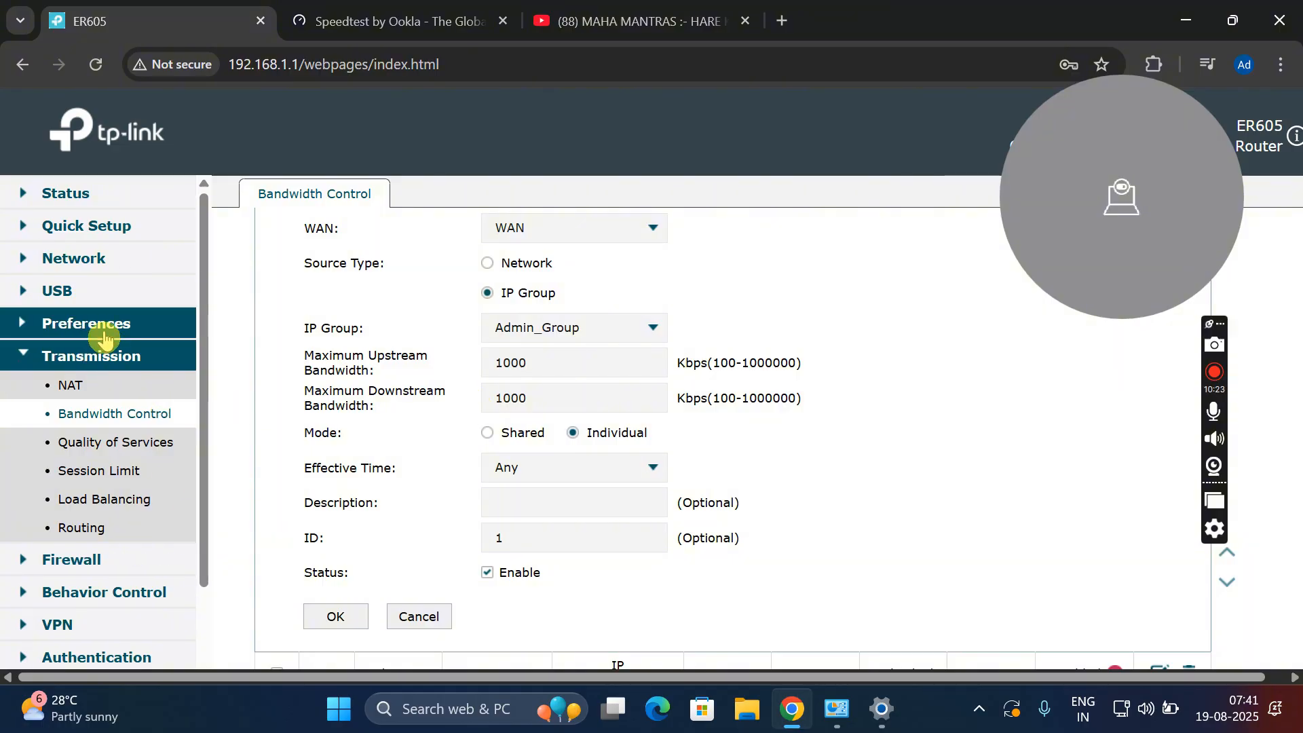
{"action": "left_click", "coordinate": [102, 354]}
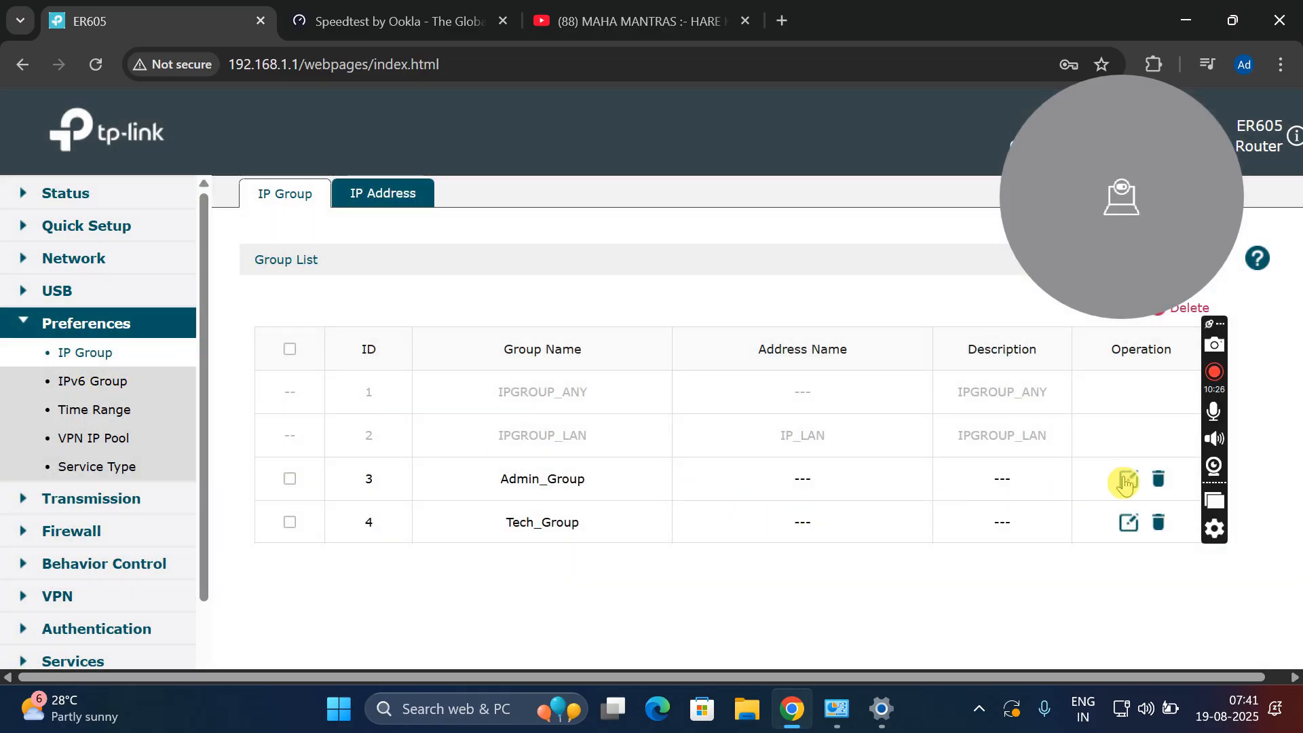
{"action": "left_click", "coordinate": [1125, 481]}
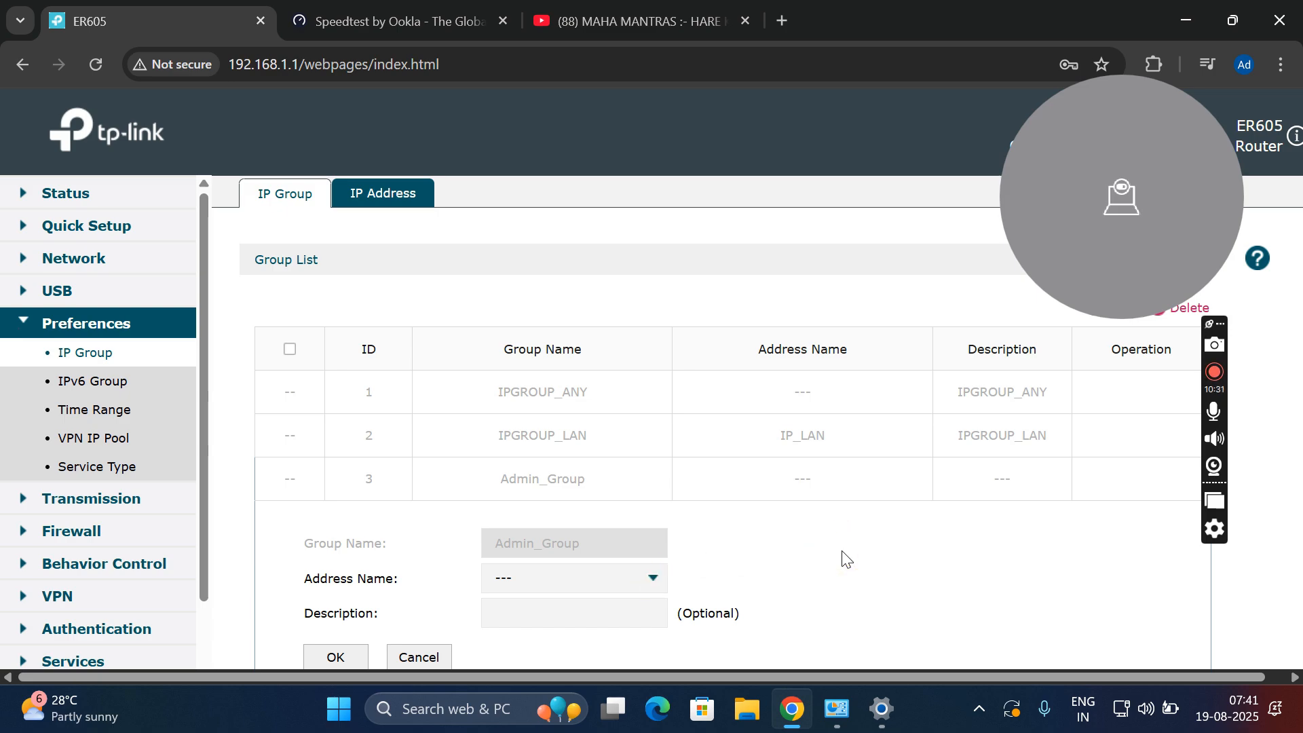
{"action": "scroll", "coordinate": [845, 558], "scroll_direction": "down", "scroll_amount": 1}
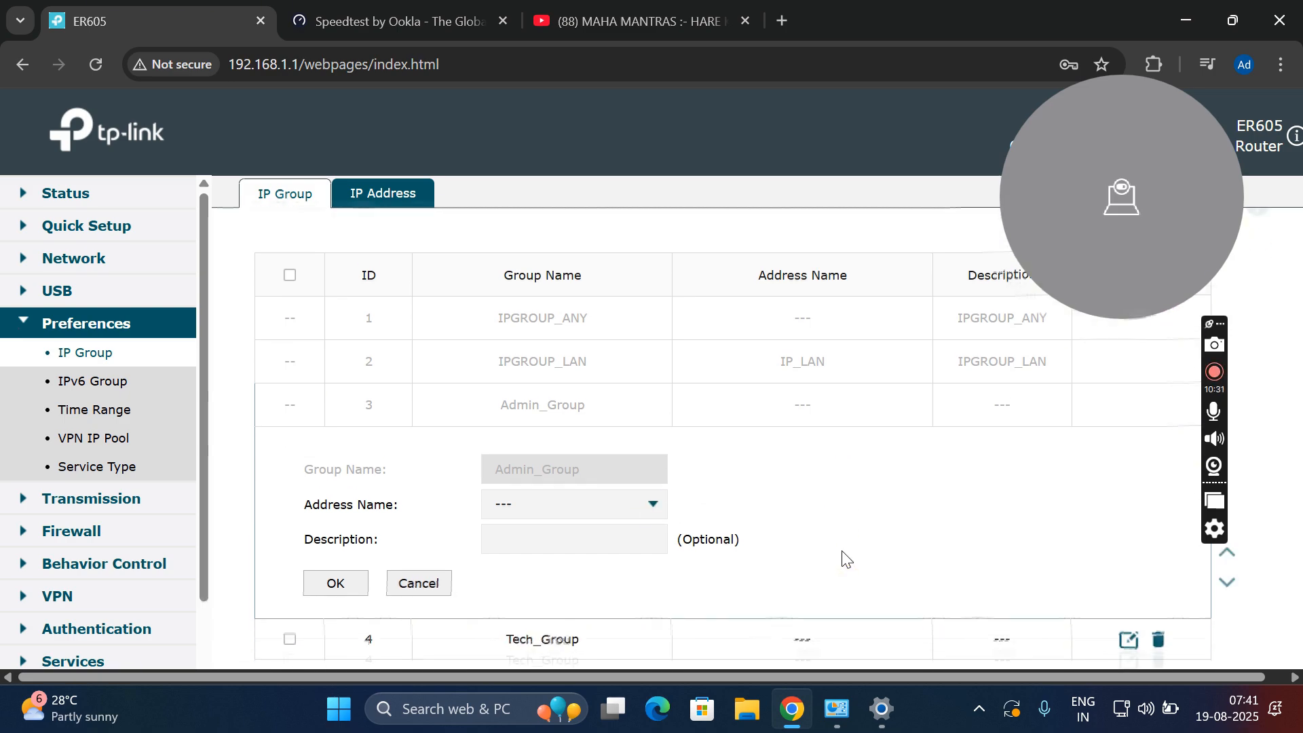
{"action": "left_click", "coordinate": [652, 508]}
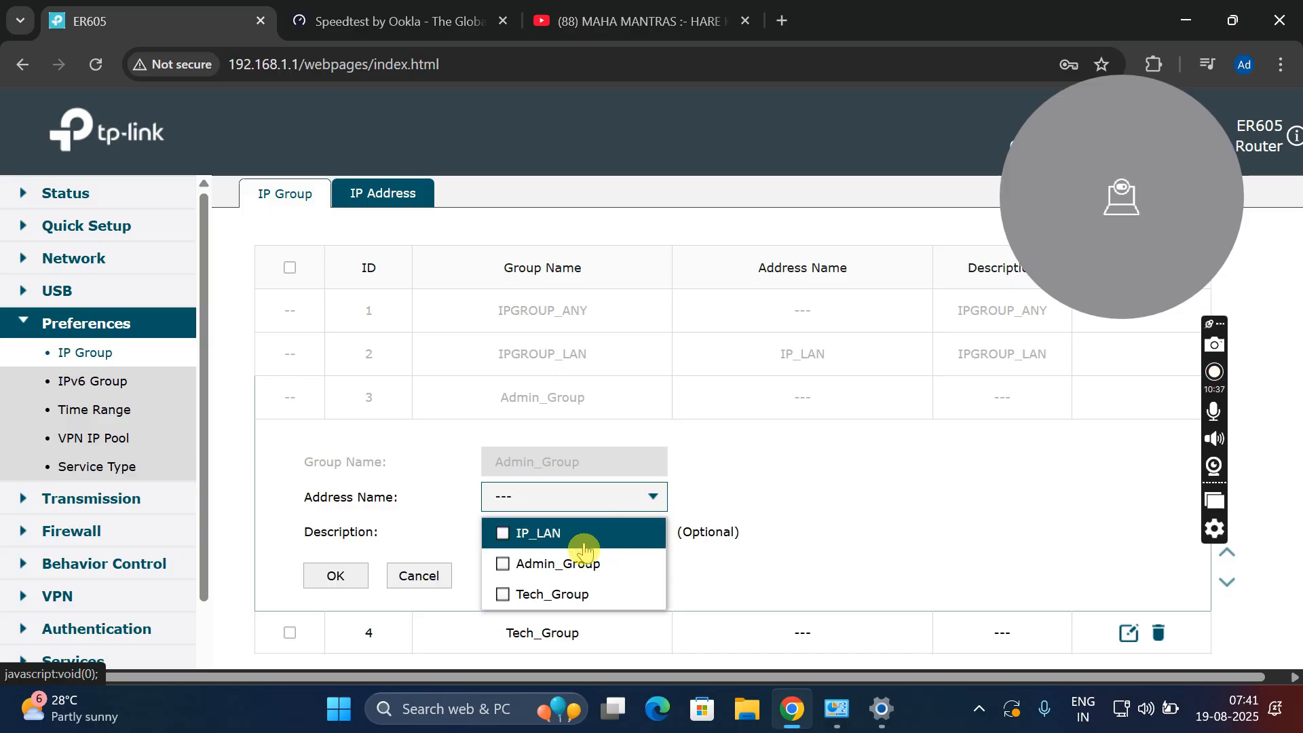
{"action": "left_click", "coordinate": [548, 573]}
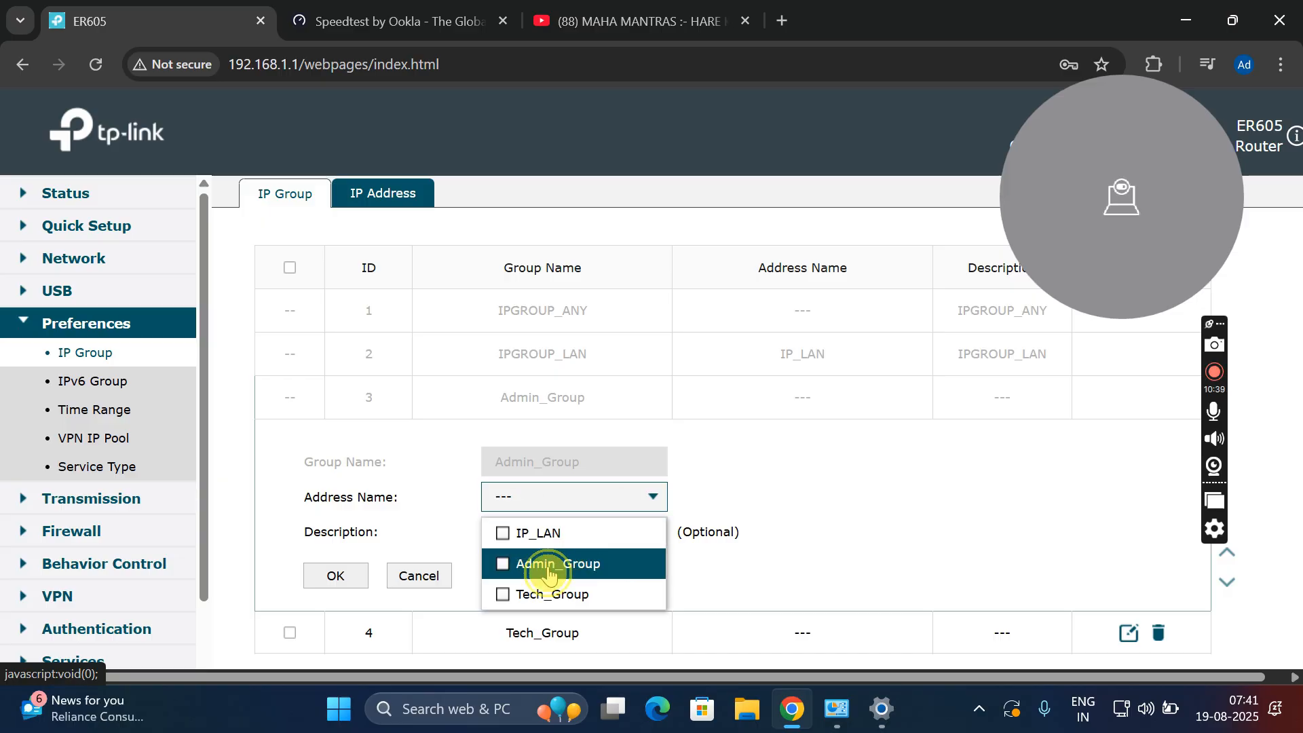
{"action": "left_click", "coordinate": [870, 528]}
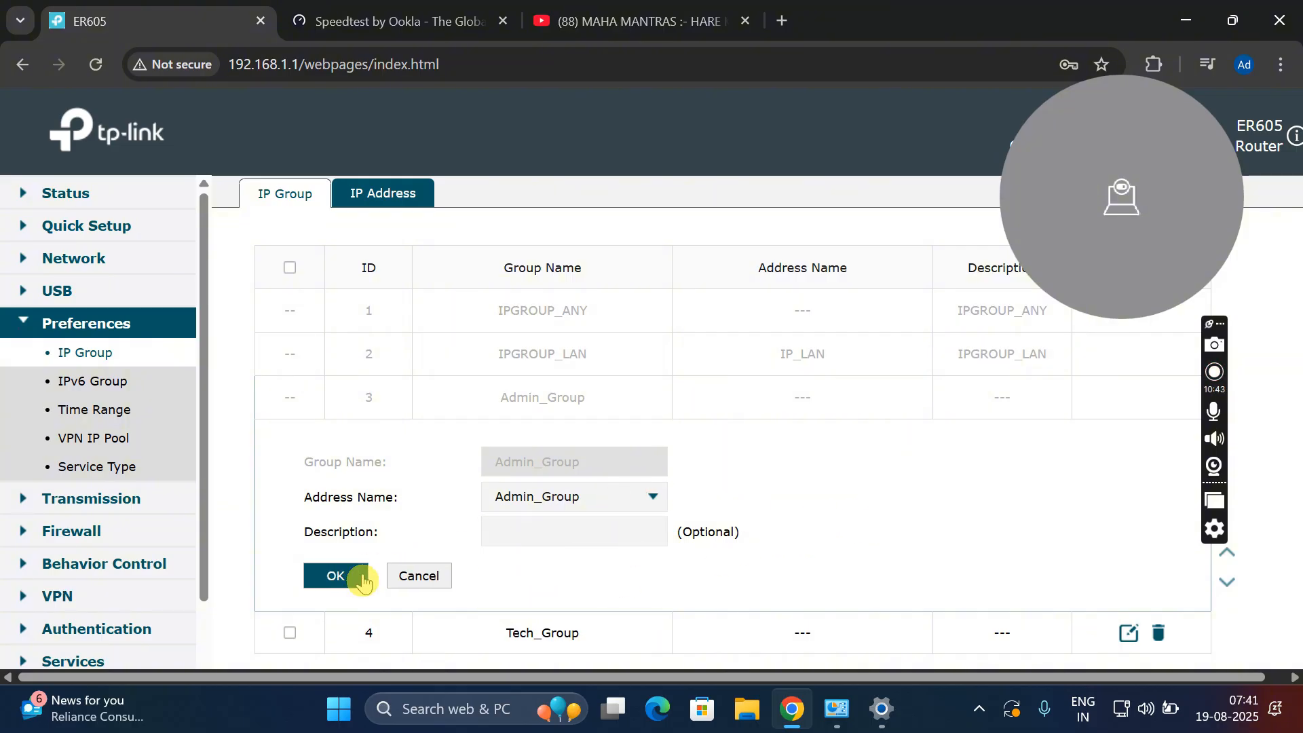
{"action": "left_click", "coordinate": [337, 577]}
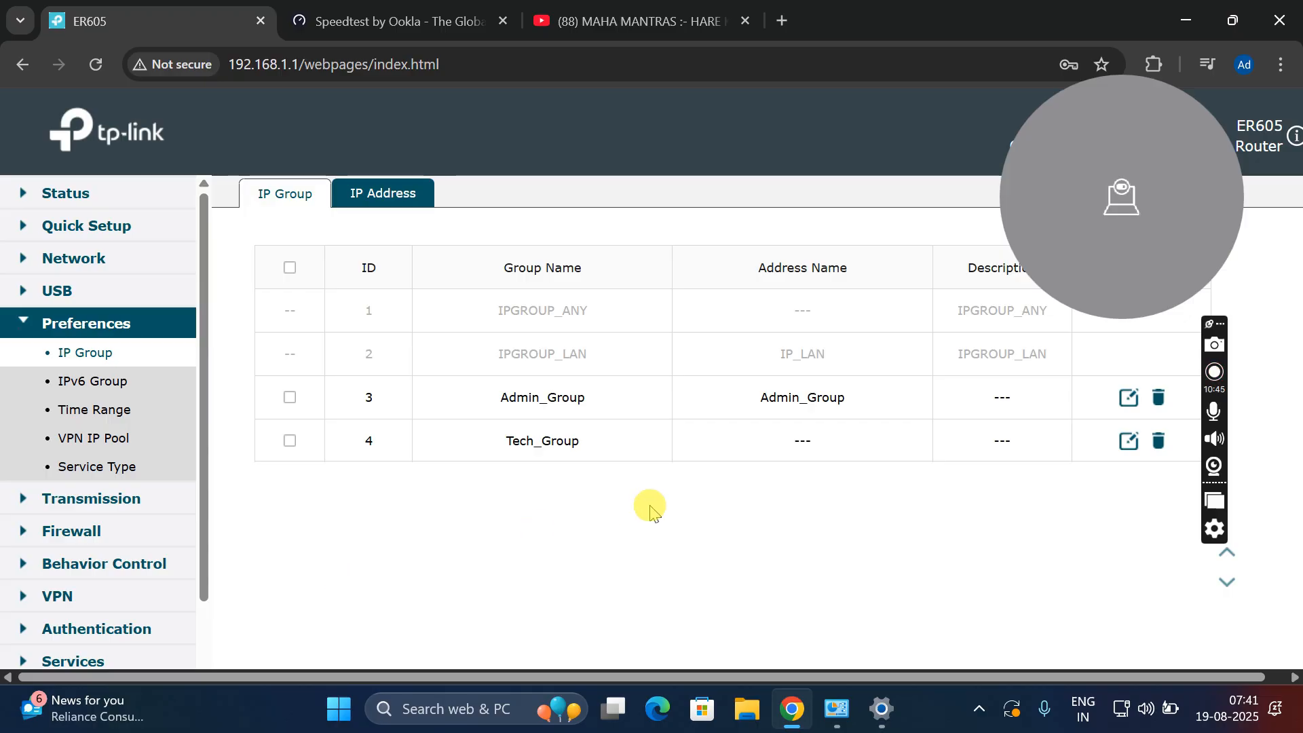
Assign the Tech_Group address range to the Tech_Group IP group and save the entry.
{"action": "left_click", "coordinate": [1130, 441]}
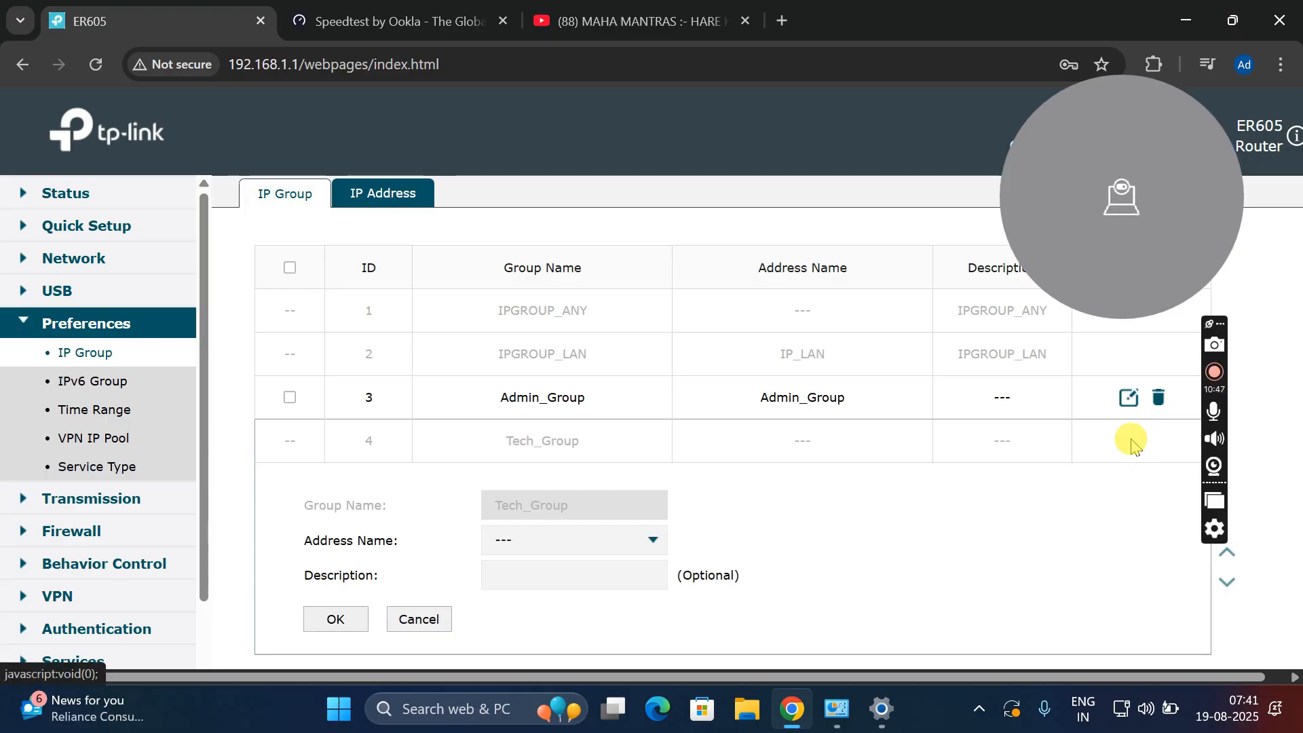
{"action": "left_click", "coordinate": [621, 547]}
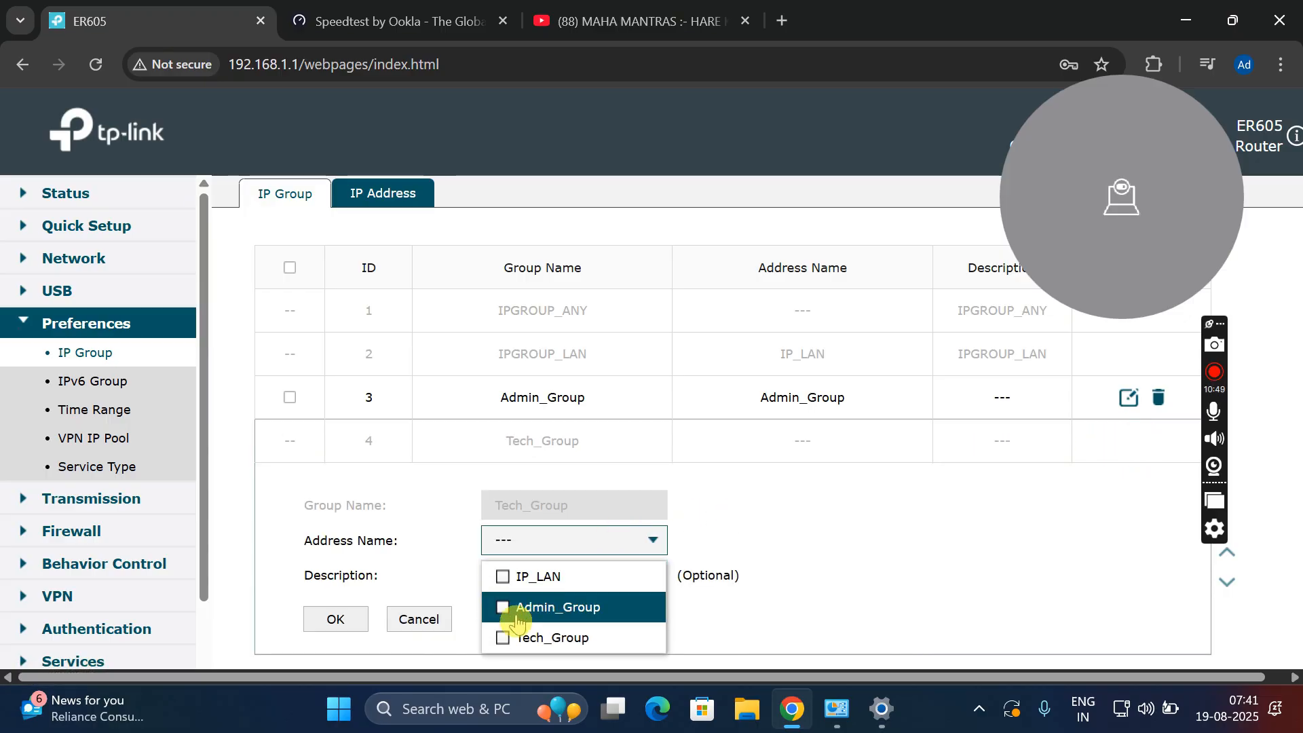
{"action": "left_click", "coordinate": [513, 640]}
{"action": "left_click", "coordinate": [331, 621]}
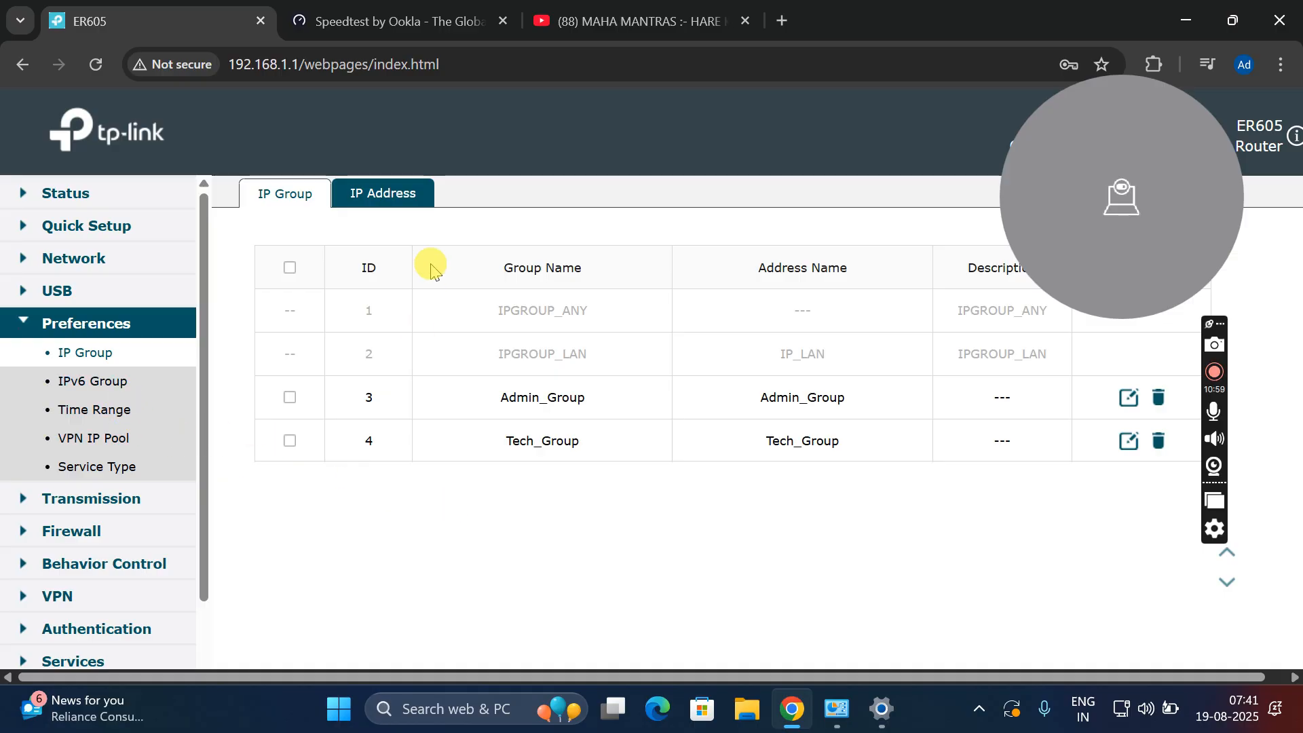
Check the groups' IP address ranges, and review the bandwidth control rule list.
{"action": "left_click", "coordinate": [389, 199]}
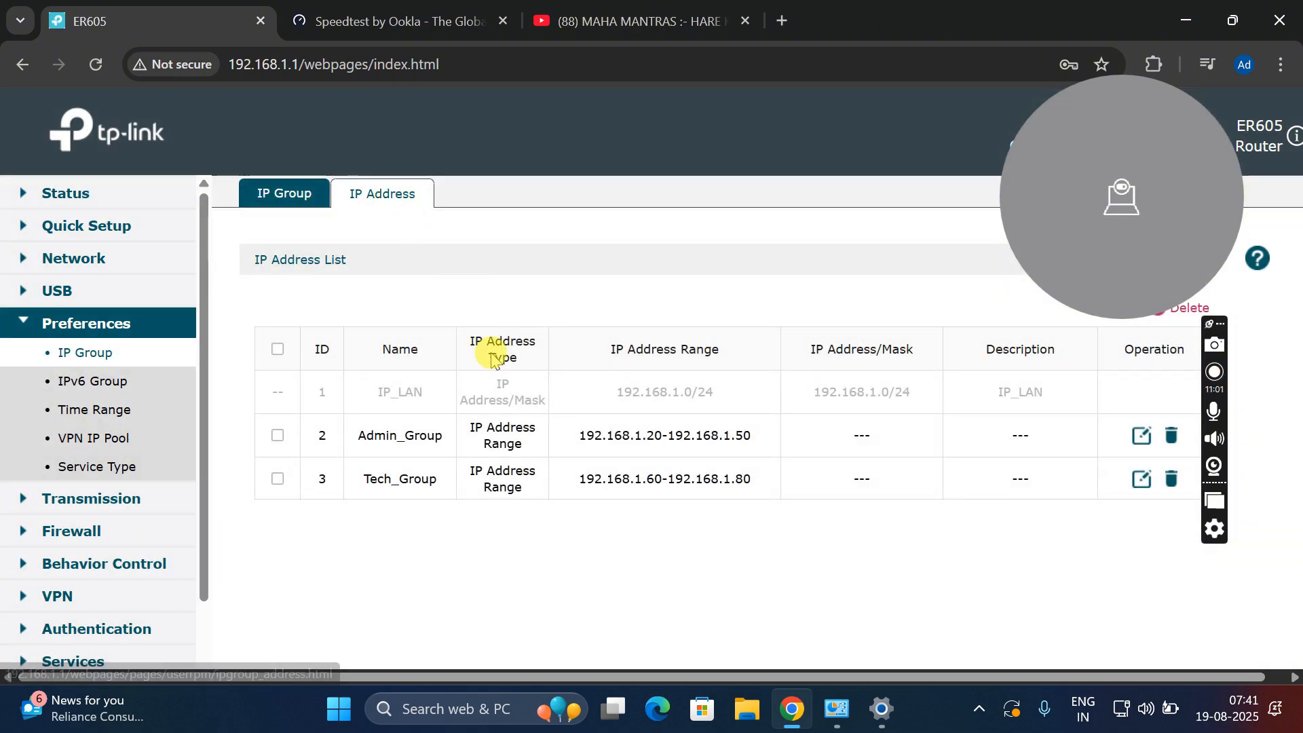
{"action": "left_click", "coordinate": [141, 501]}
{"action": "left_click", "coordinate": [122, 415]}
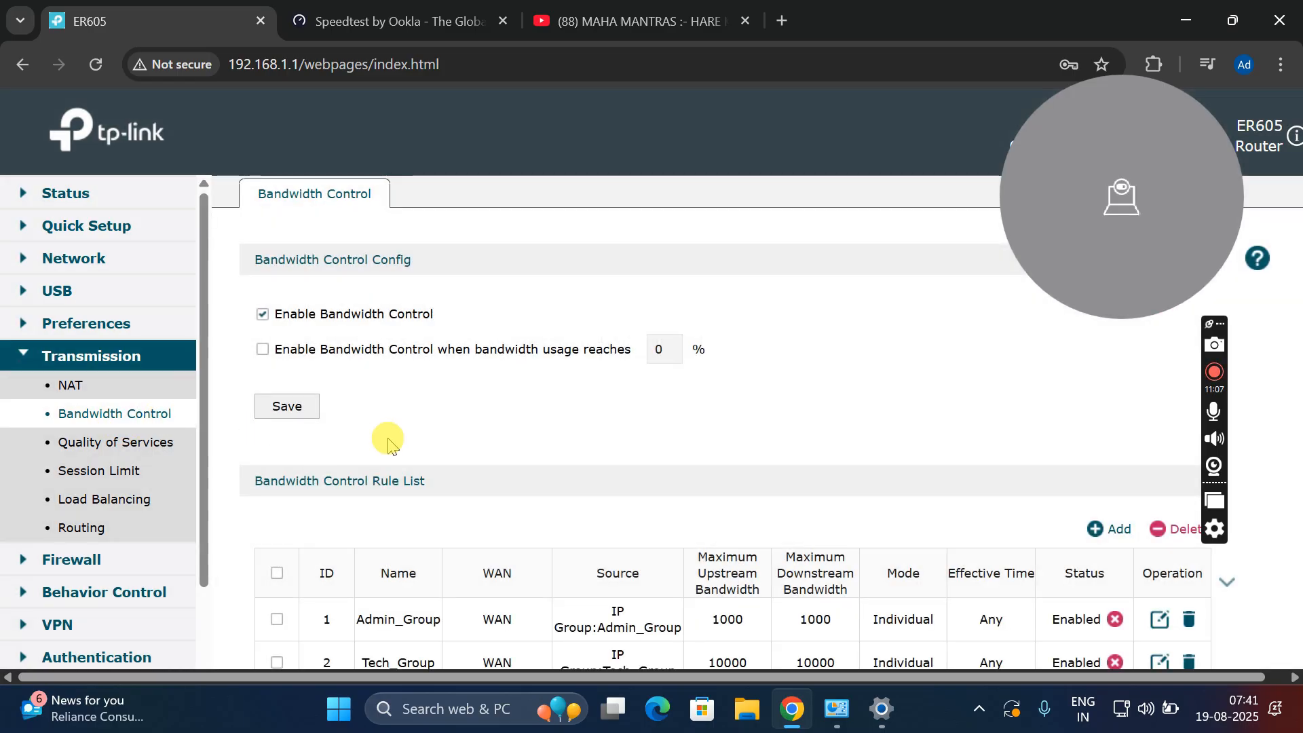
{"action": "scroll", "coordinate": [407, 444], "scroll_direction": "down", "scroll_amount": 3}
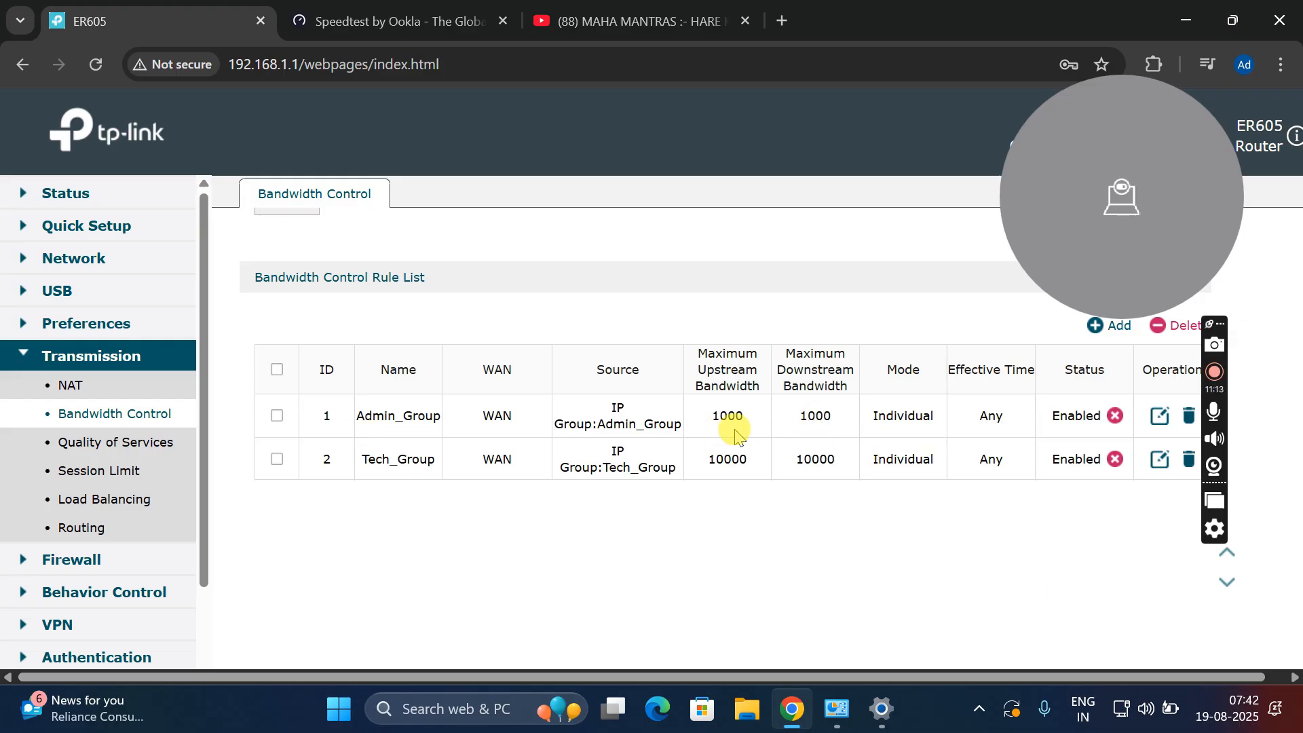
Test the download and upload speeds in Speedtest by Ookla with the IP groups' address ranges assigned, and return to the ER605 page.
{"action": "left_click", "coordinate": [450, 9]}
{"action": "left_click", "coordinate": [263, 275]}
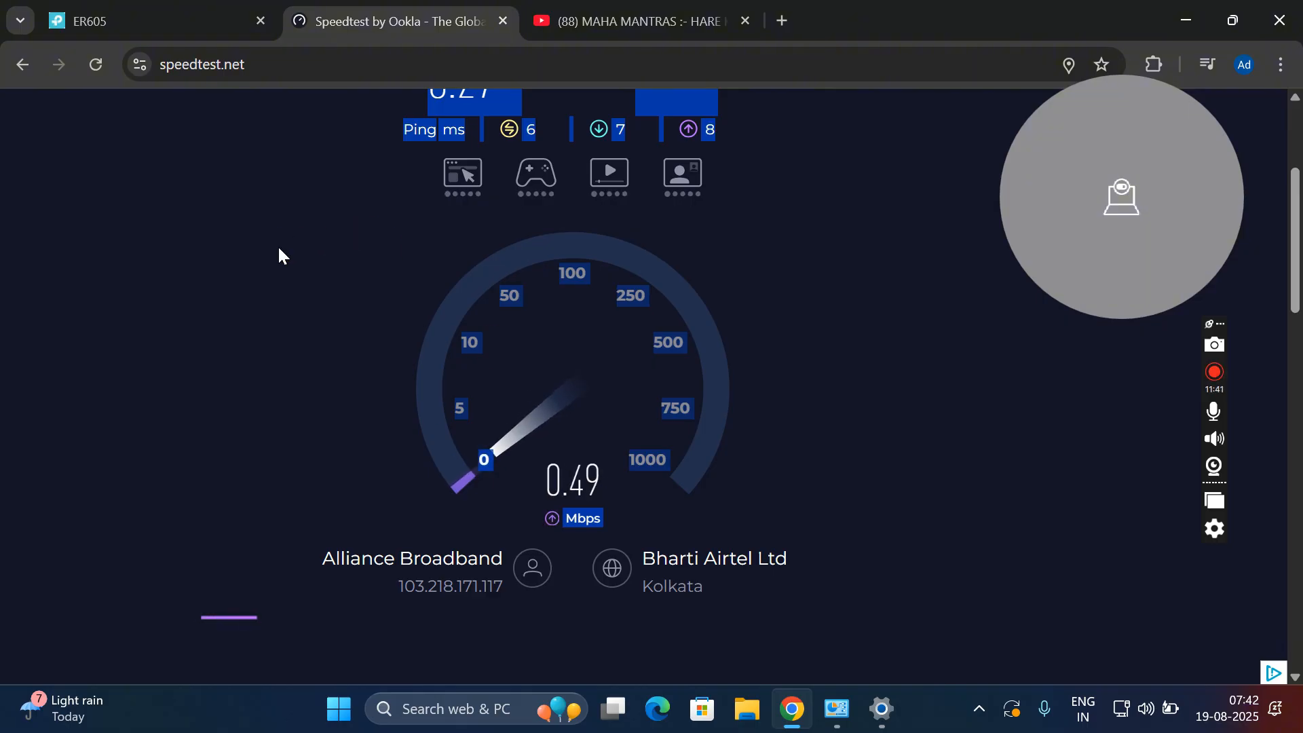
{"action": "left_click", "coordinate": [212, 12]}
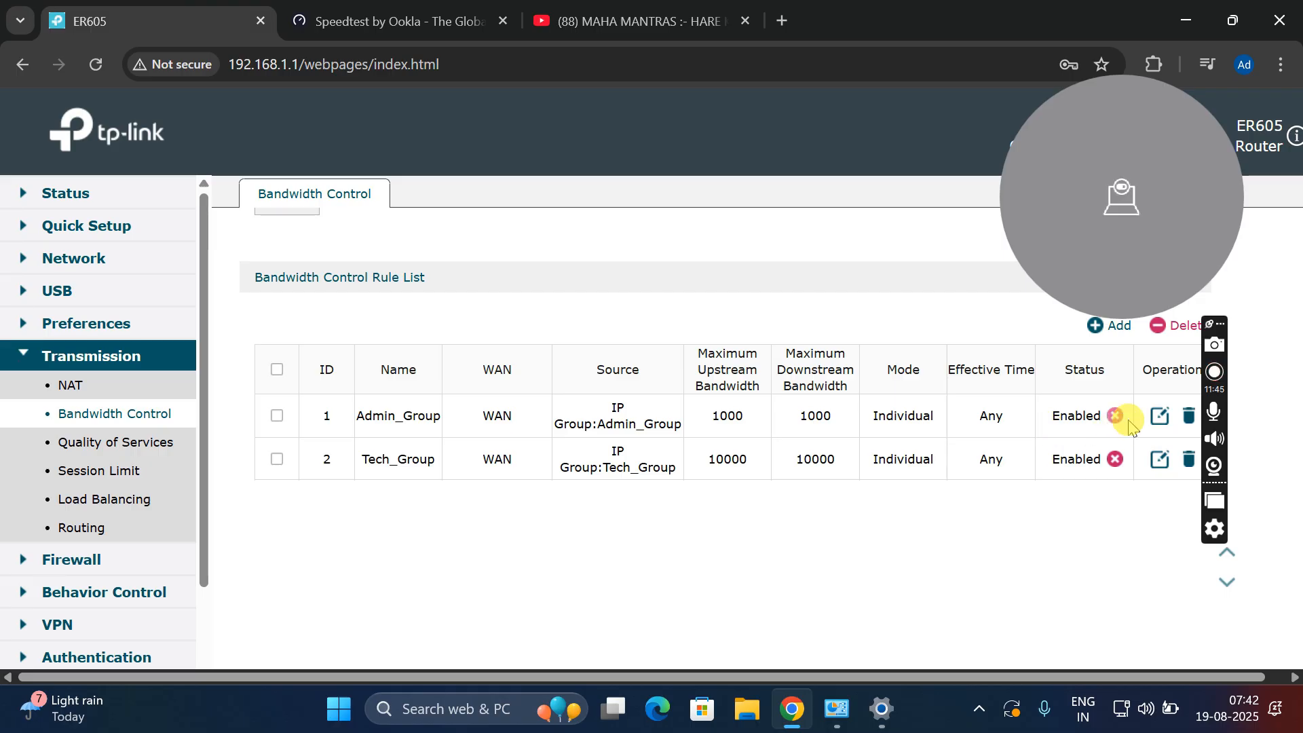
Set the Admin_Group rule's maximum upstream and downstream bandwidth to 5000 Kbps each, and save the rule.
{"action": "left_click", "coordinate": [1160, 417]}
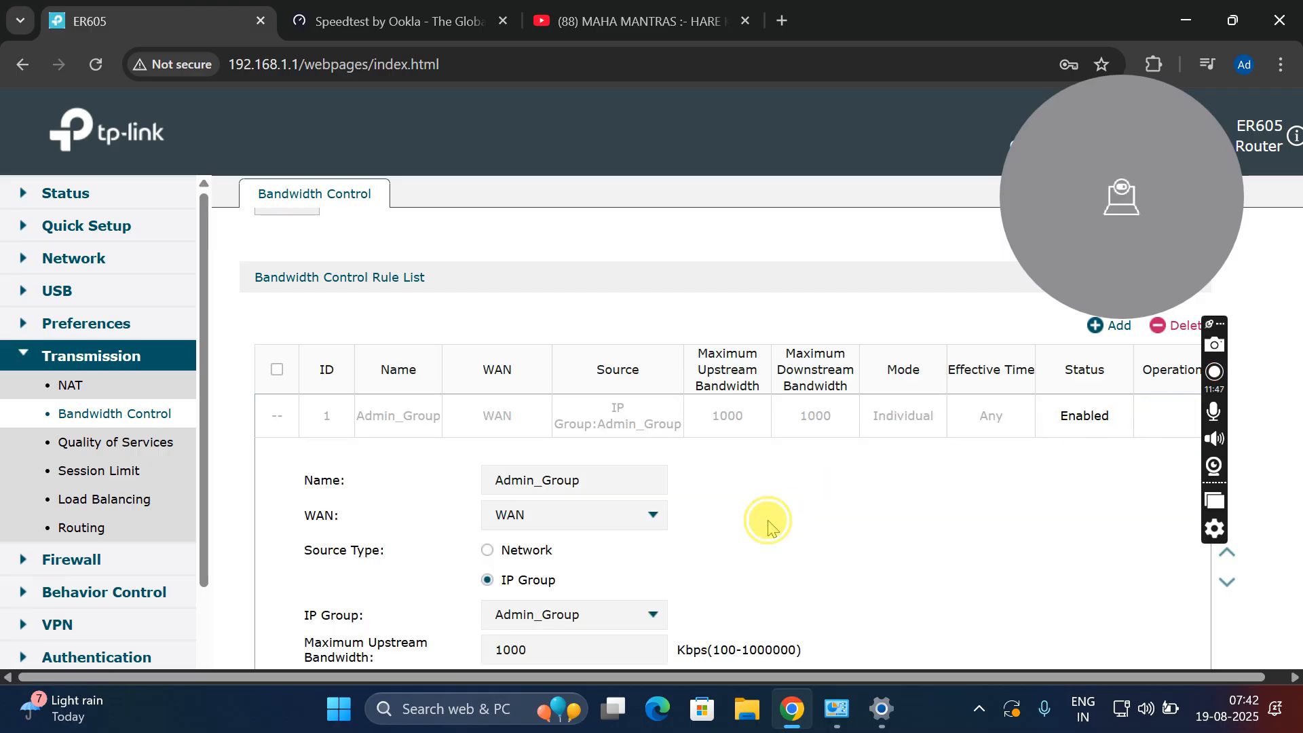
{"action": "scroll", "coordinate": [768, 521], "scroll_direction": "down", "scroll_amount": 3}
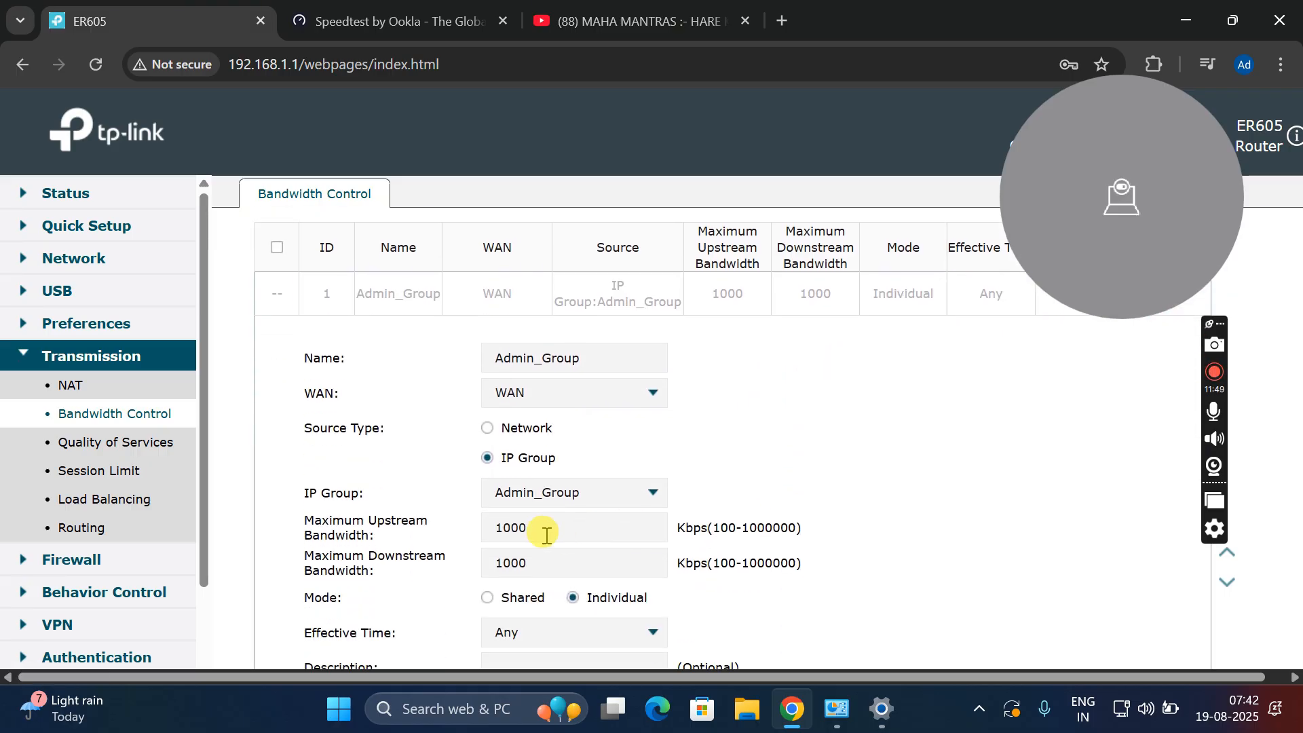
{"action": "left_click", "coordinate": [503, 528]}
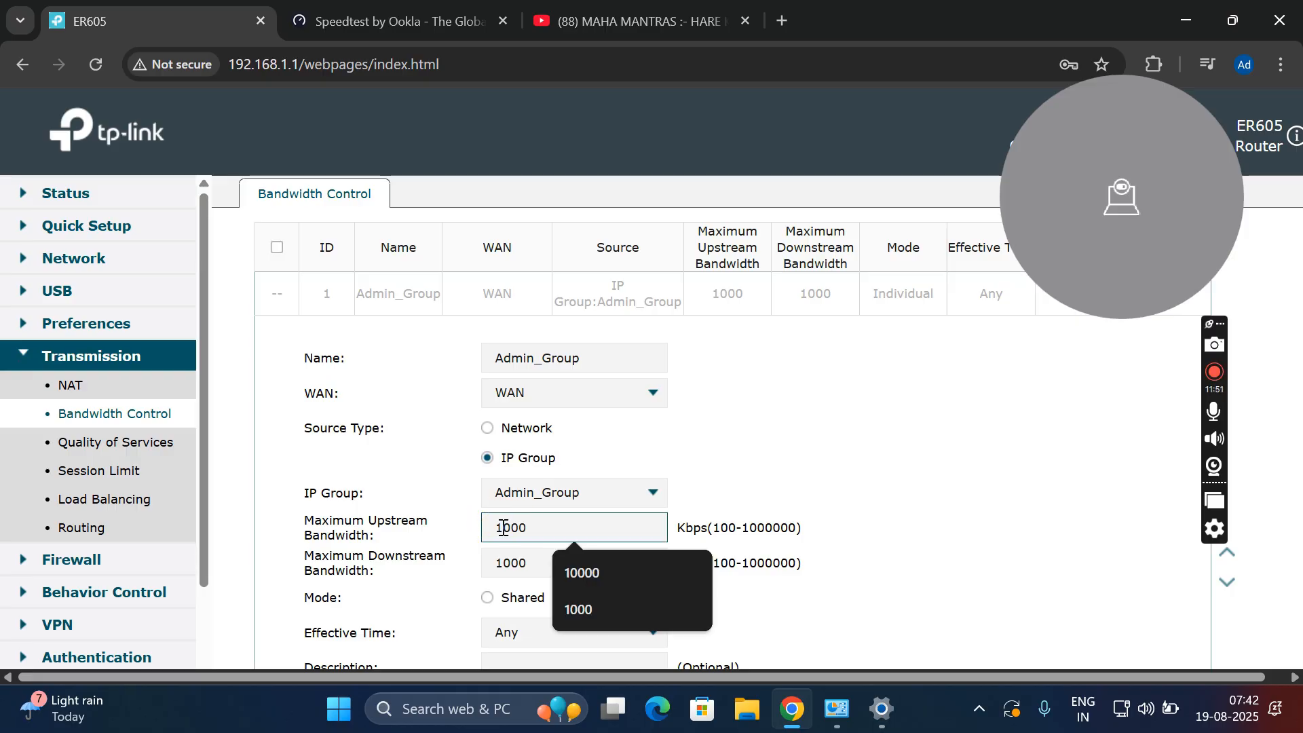
{"action": "key", "text": "BackSpace"}
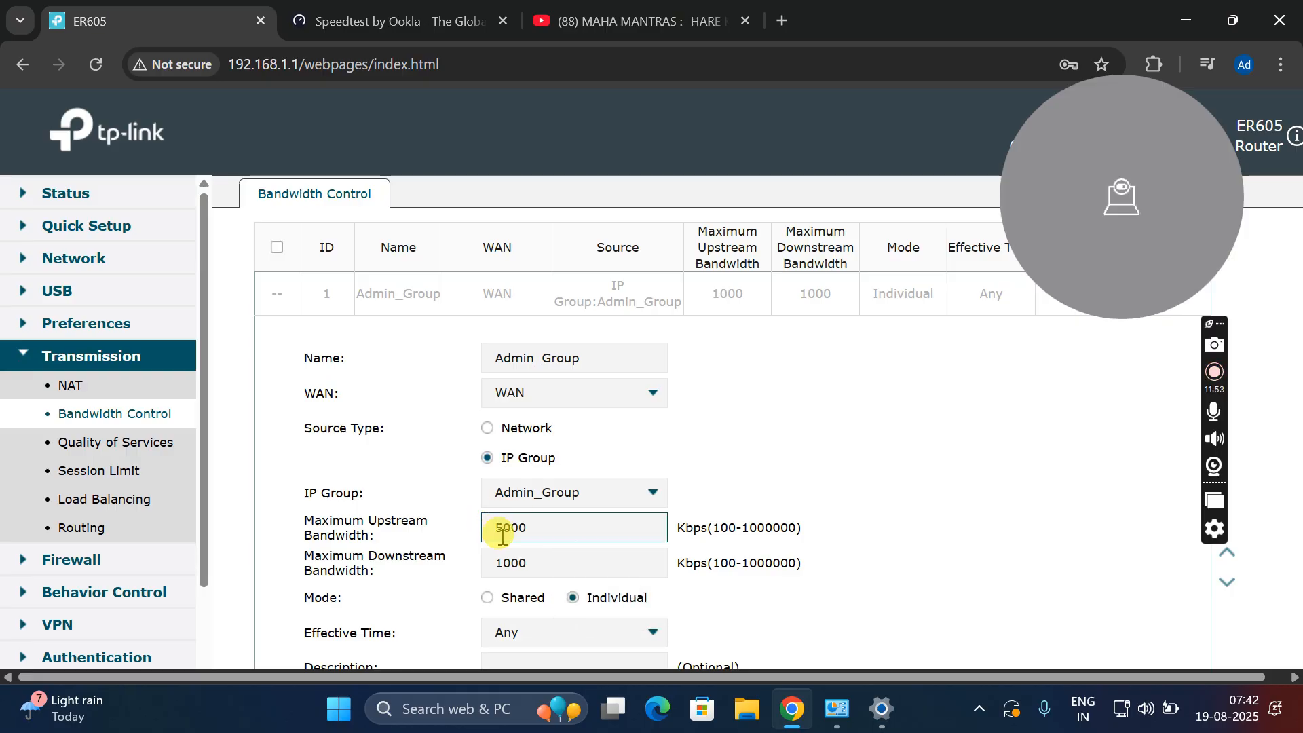
{"action": "left_click", "coordinate": [503, 563]}
{"action": "key", "text": "BackSpace"}
{"action": "type", "text": "5"}
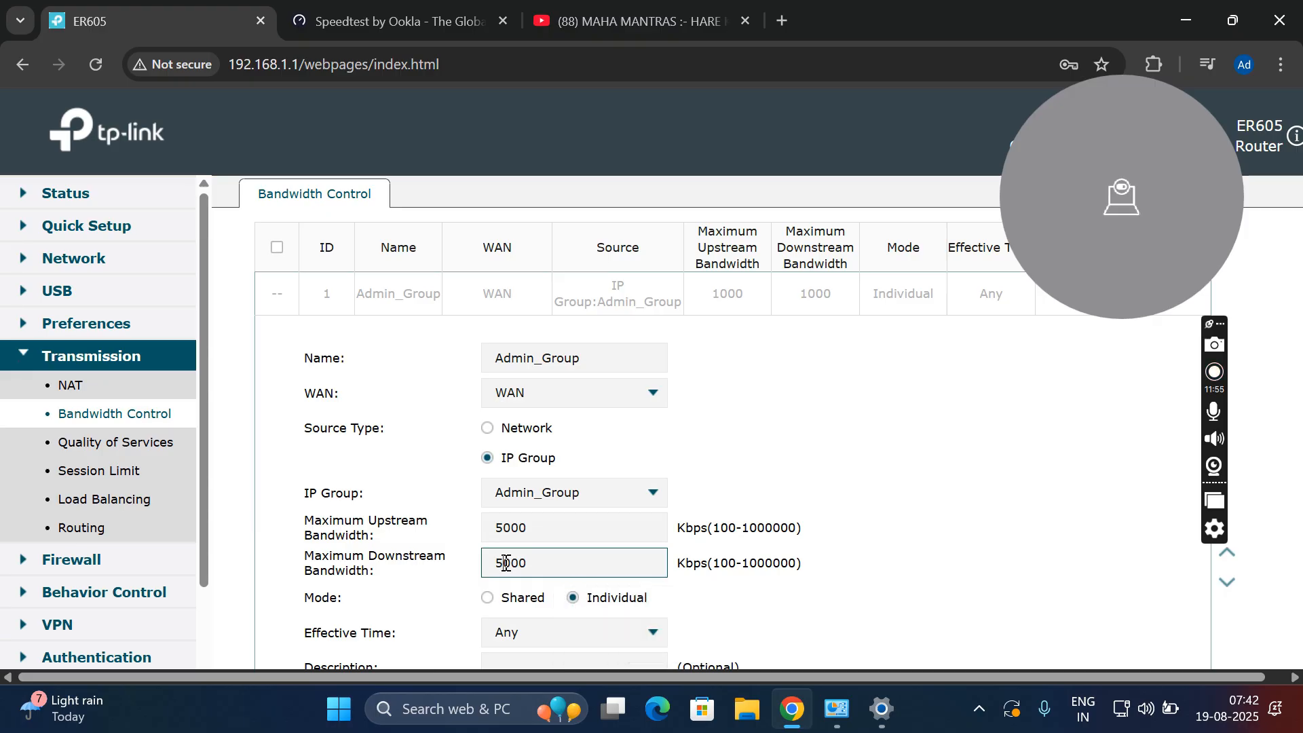
{"action": "left_click", "coordinate": [878, 508]}
{"action": "scroll", "coordinate": [879, 510], "scroll_direction": "down", "scroll_amount": 5}
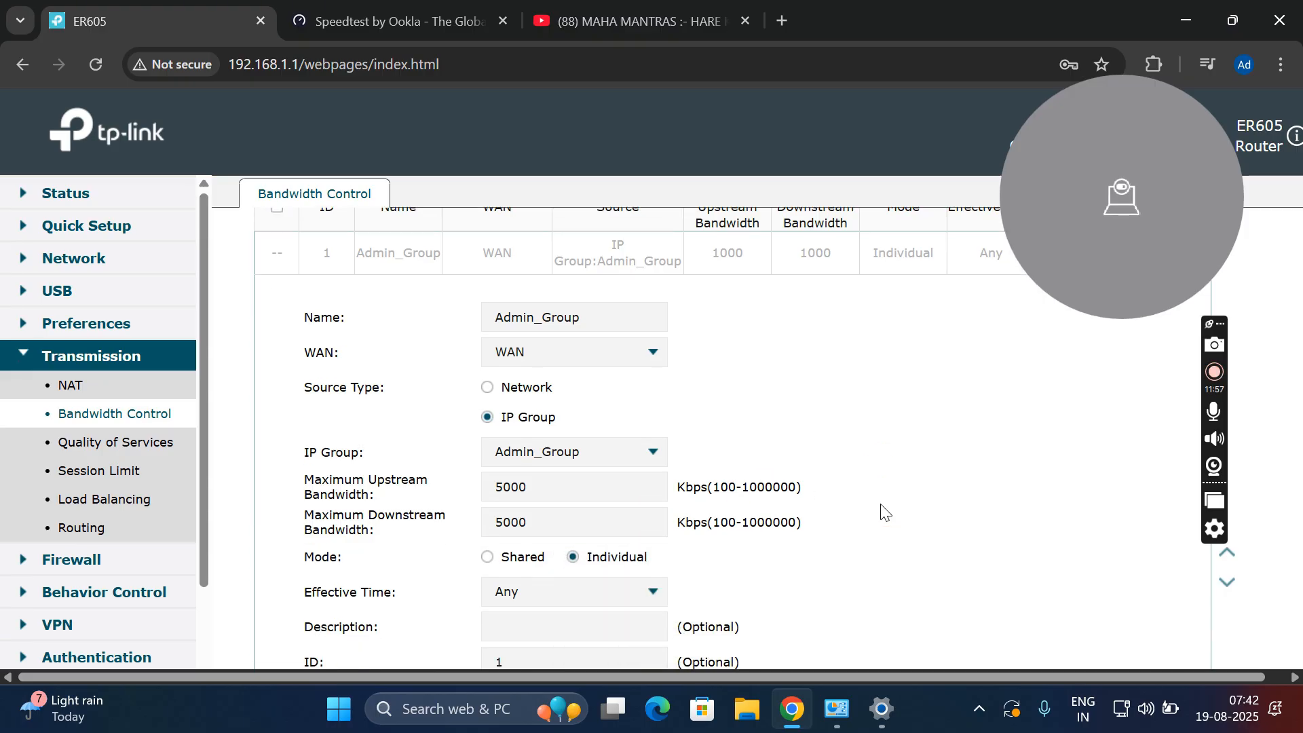
{"action": "scroll", "coordinate": [881, 513], "scroll_direction": "down", "scroll_amount": 1}
{"action": "left_click", "coordinate": [332, 382]}
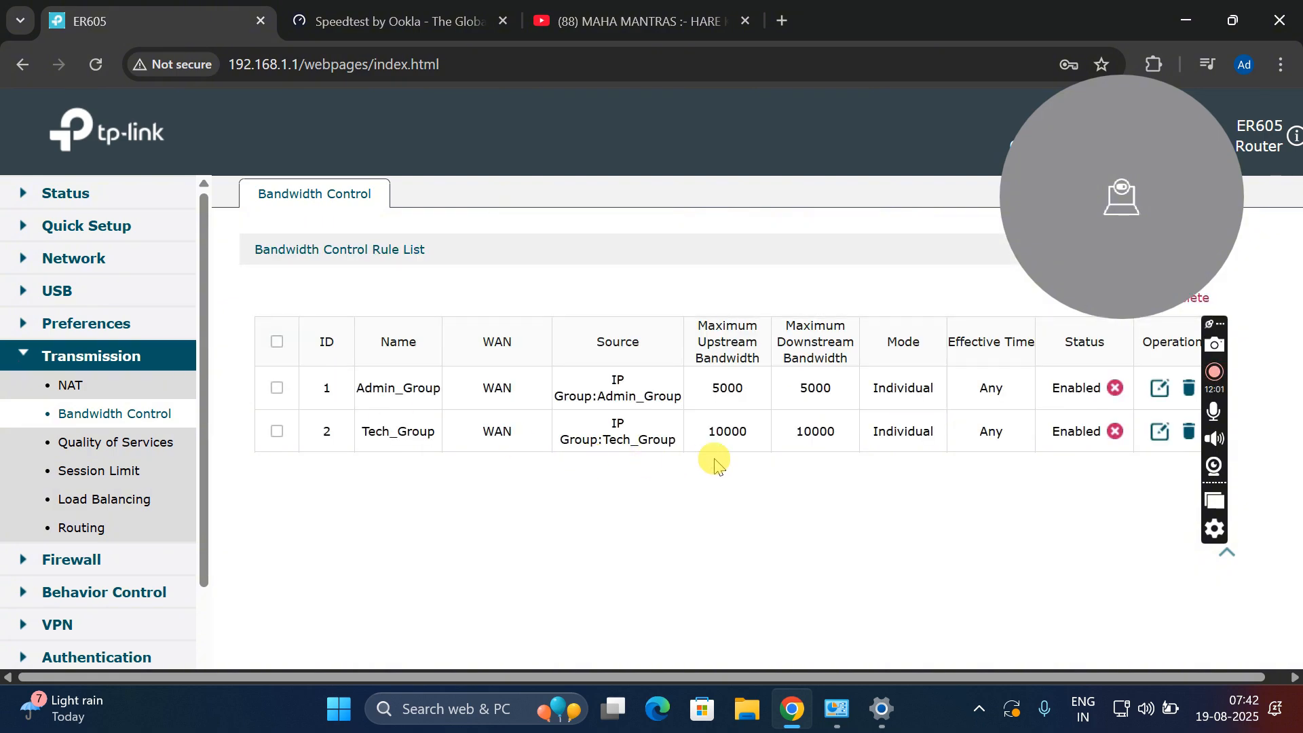
Rerun the Speedtest by Ookla test with the 5000 Kbps Admin_Group limit, and go back to the ER605 page.
{"action": "left_click", "coordinate": [435, 21]}
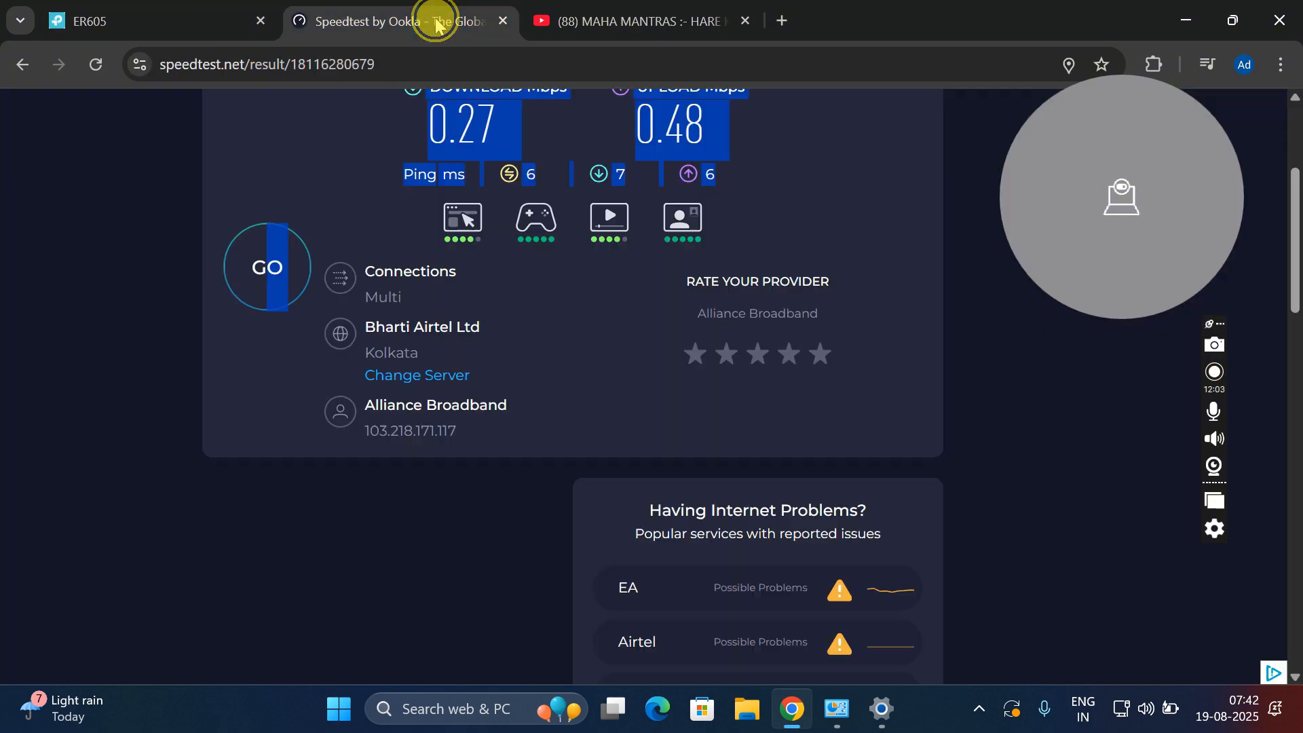
{"action": "left_click", "coordinate": [266, 275]}
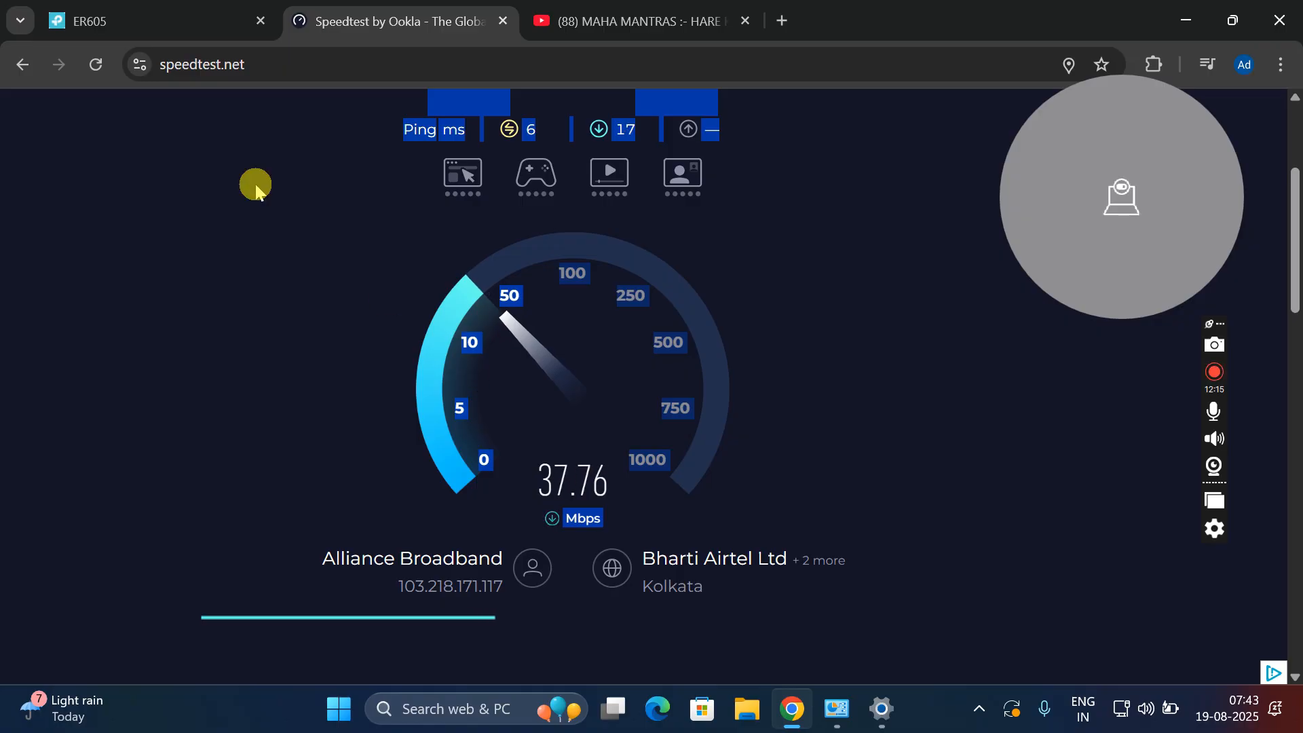
{"action": "left_click", "coordinate": [119, 19]}
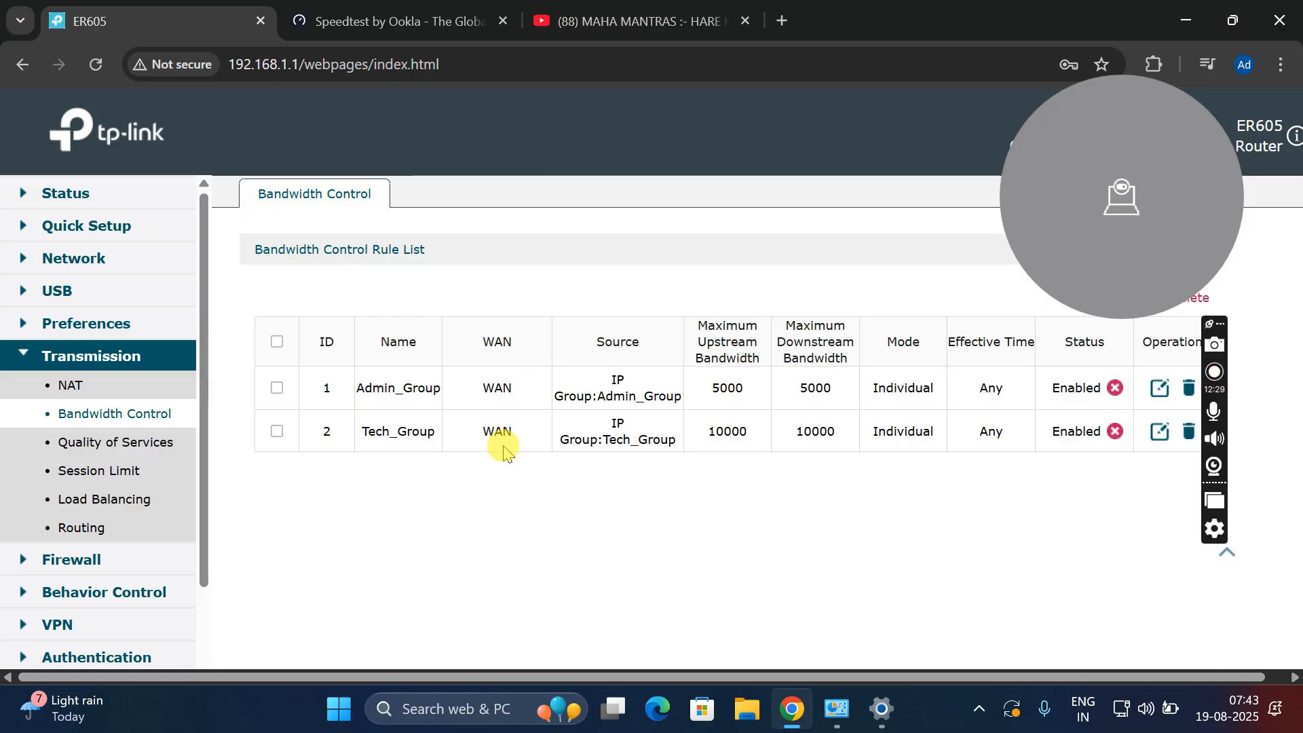
Switch to Network Connections and set the Ethernet 2 adapter's static IPv4 address to 192.168.1.60, applying the change.
{"action": "left_click", "coordinate": [839, 712]}
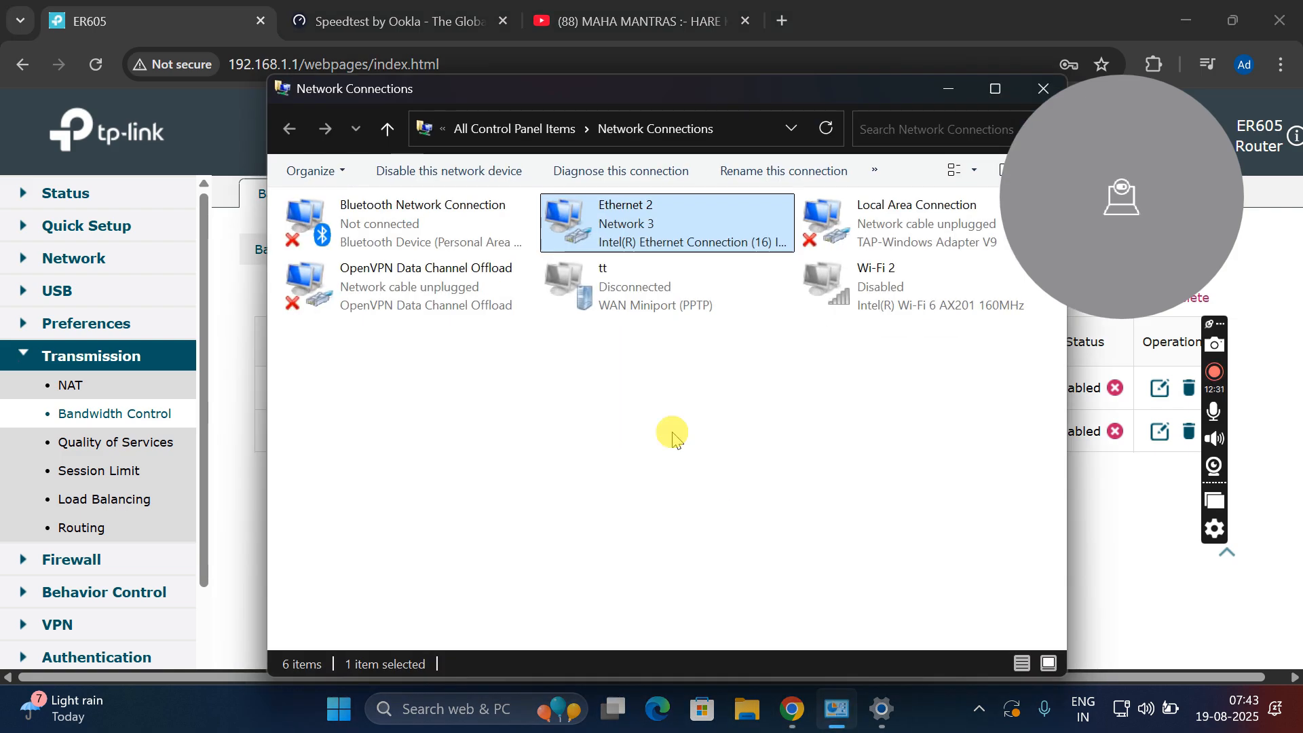
{"action": "right_click", "coordinate": [637, 219]}
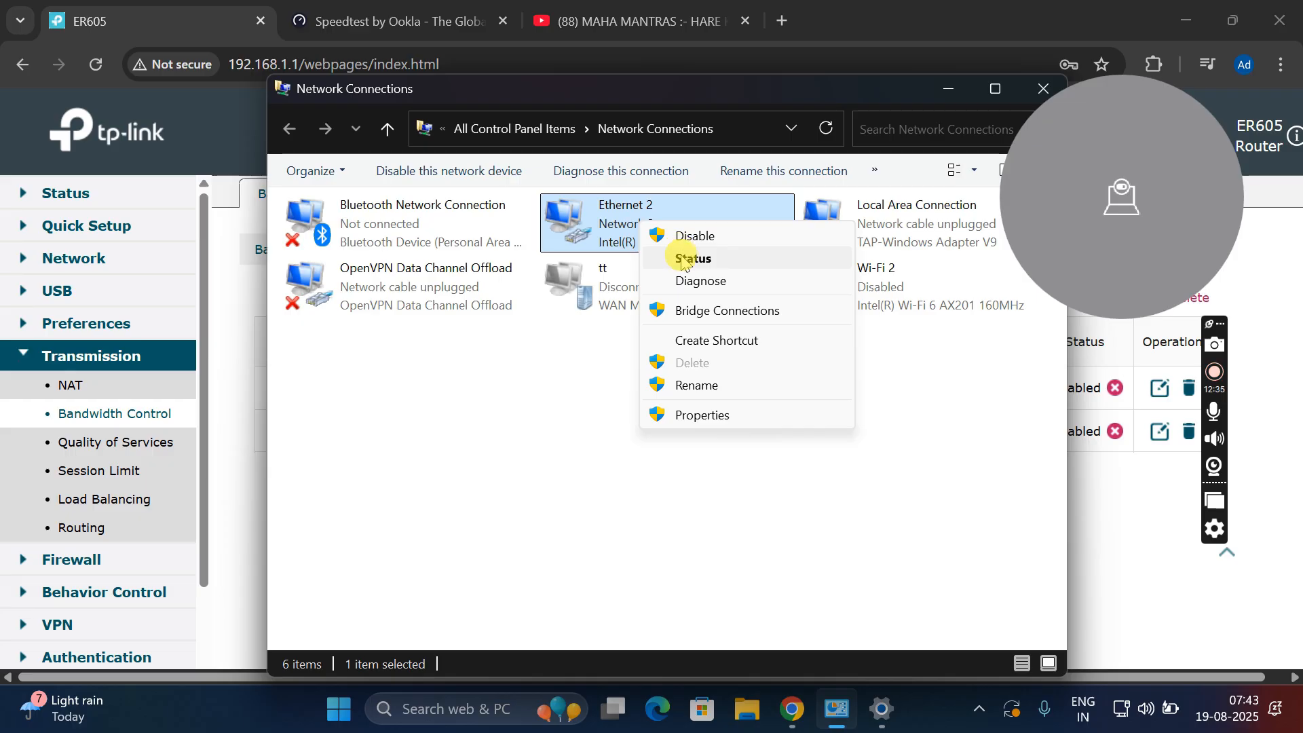
{"action": "left_click", "coordinate": [703, 414]}
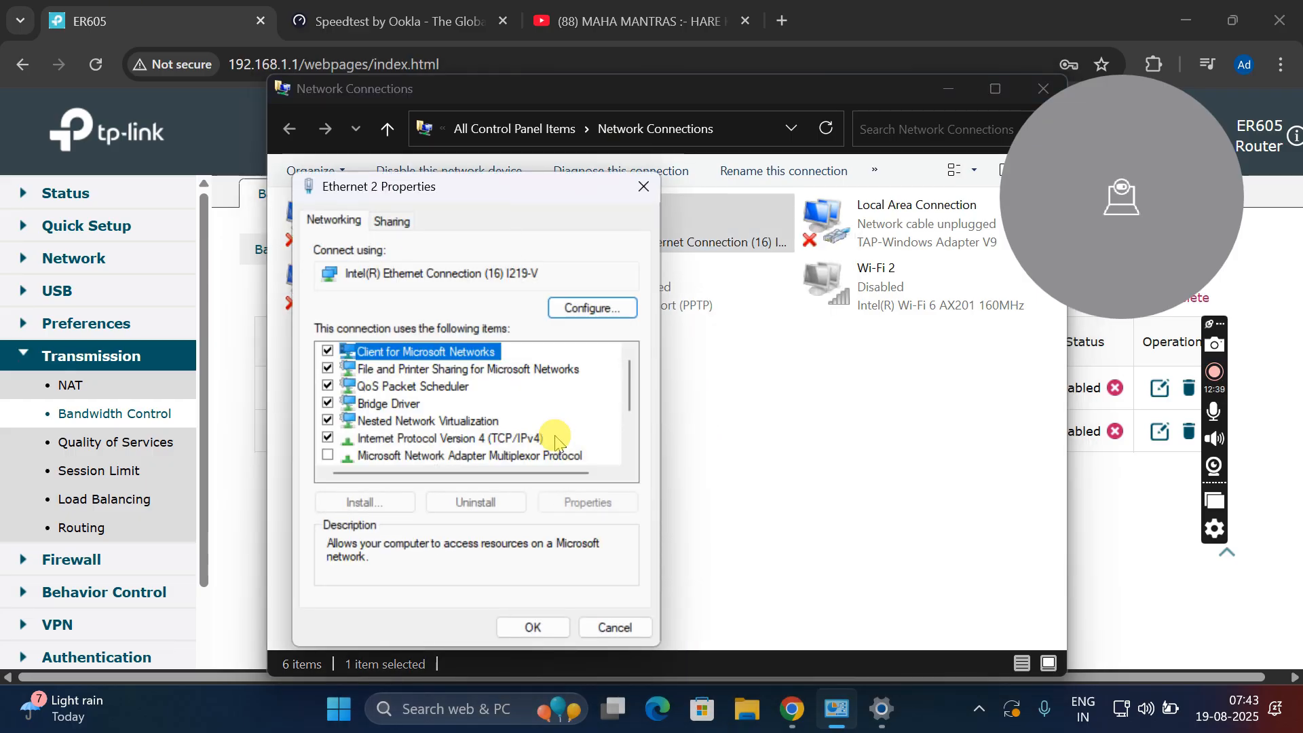
{"action": "double_click", "coordinate": [521, 438]}
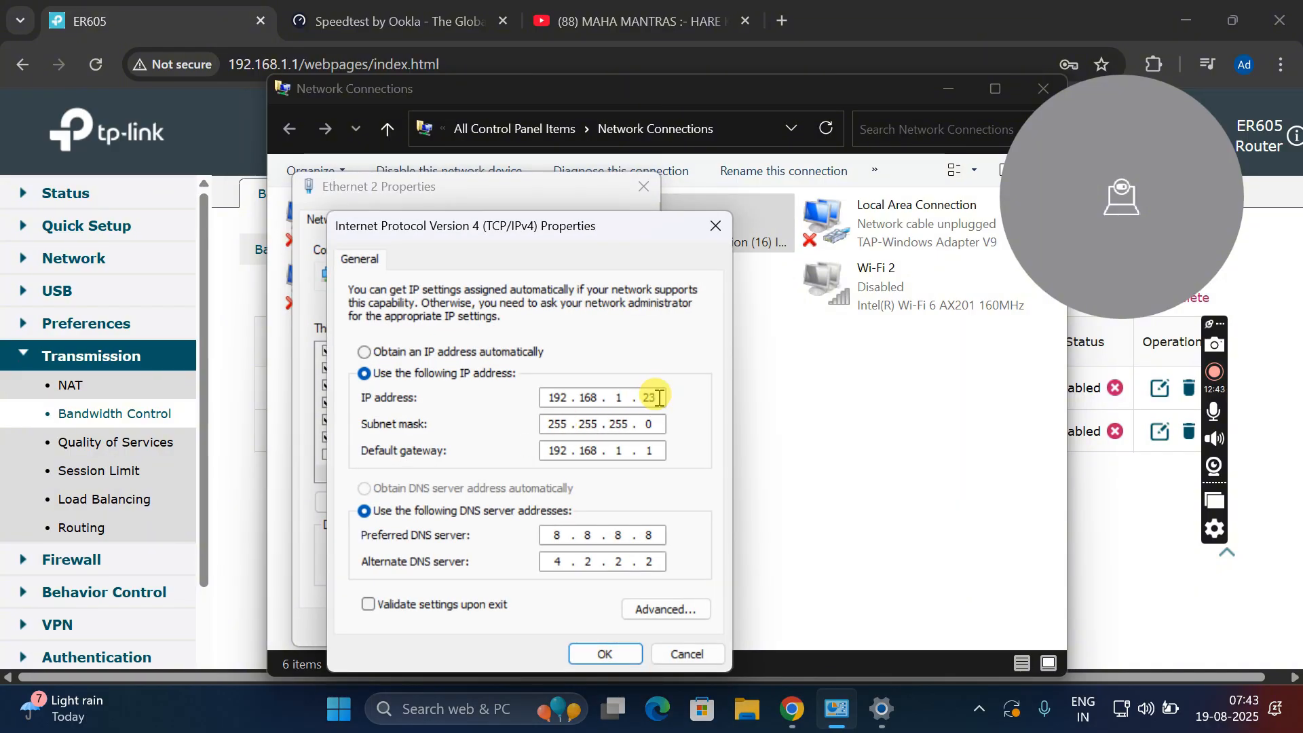
{"action": "key", "text": "BackSpace"}
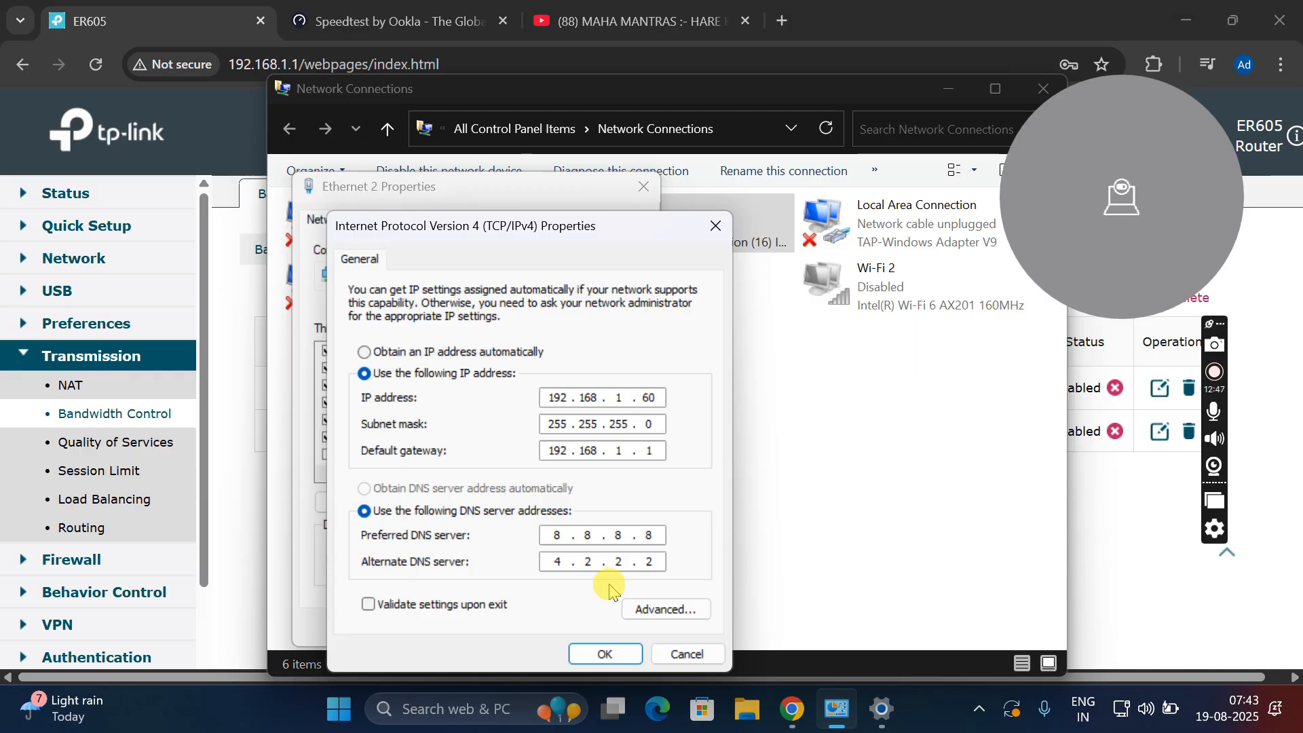
{"action": "left_click", "coordinate": [601, 654]}
{"action": "left_click", "coordinate": [533, 627]}
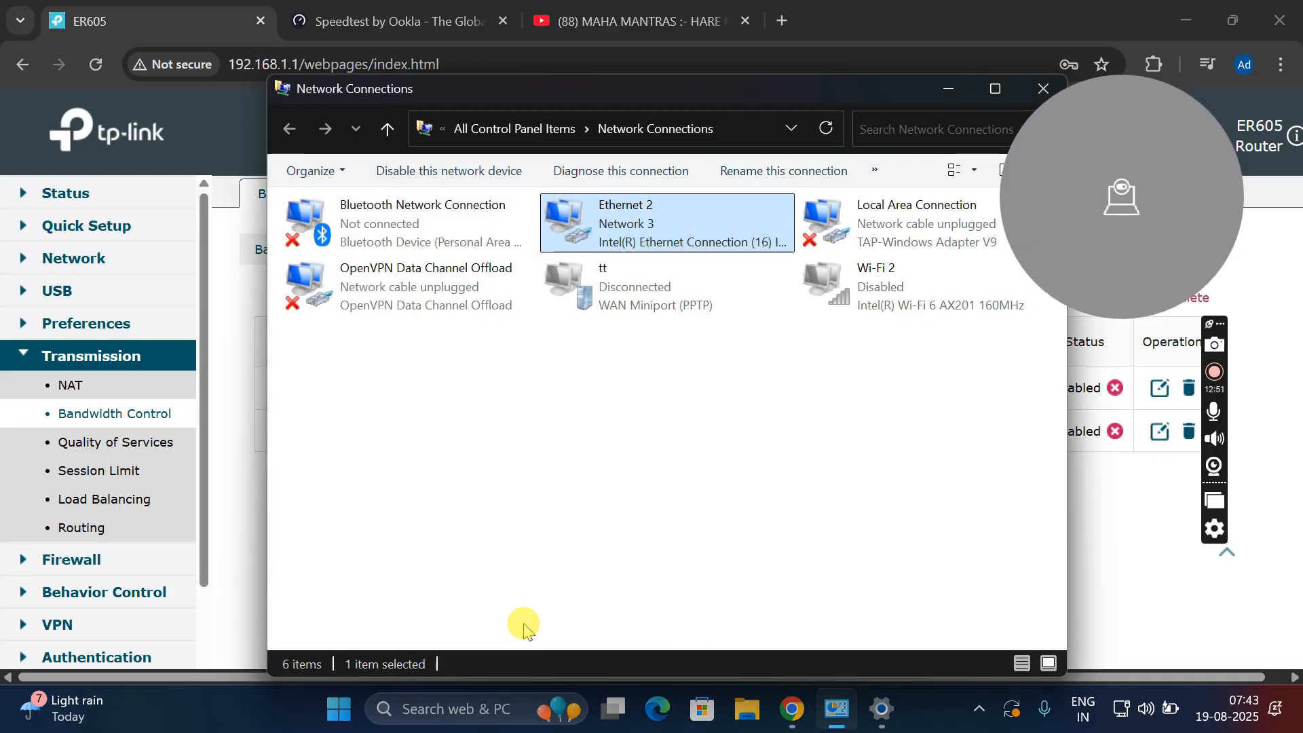
Check the IPv4 address in Ethernet 2's network connection details, and close the details.
{"action": "right_click", "coordinate": [659, 218]}
{"action": "left_click", "coordinate": [702, 256]}
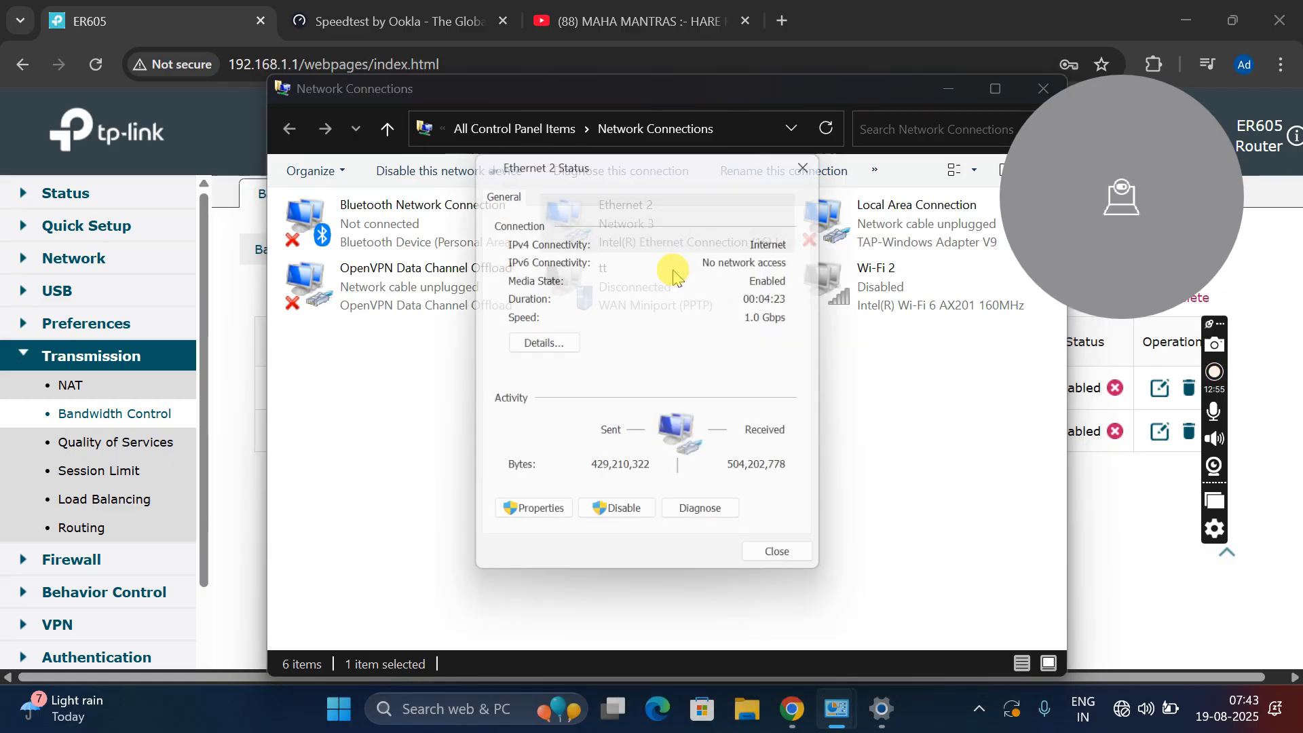
{"action": "left_click", "coordinate": [561, 342]}
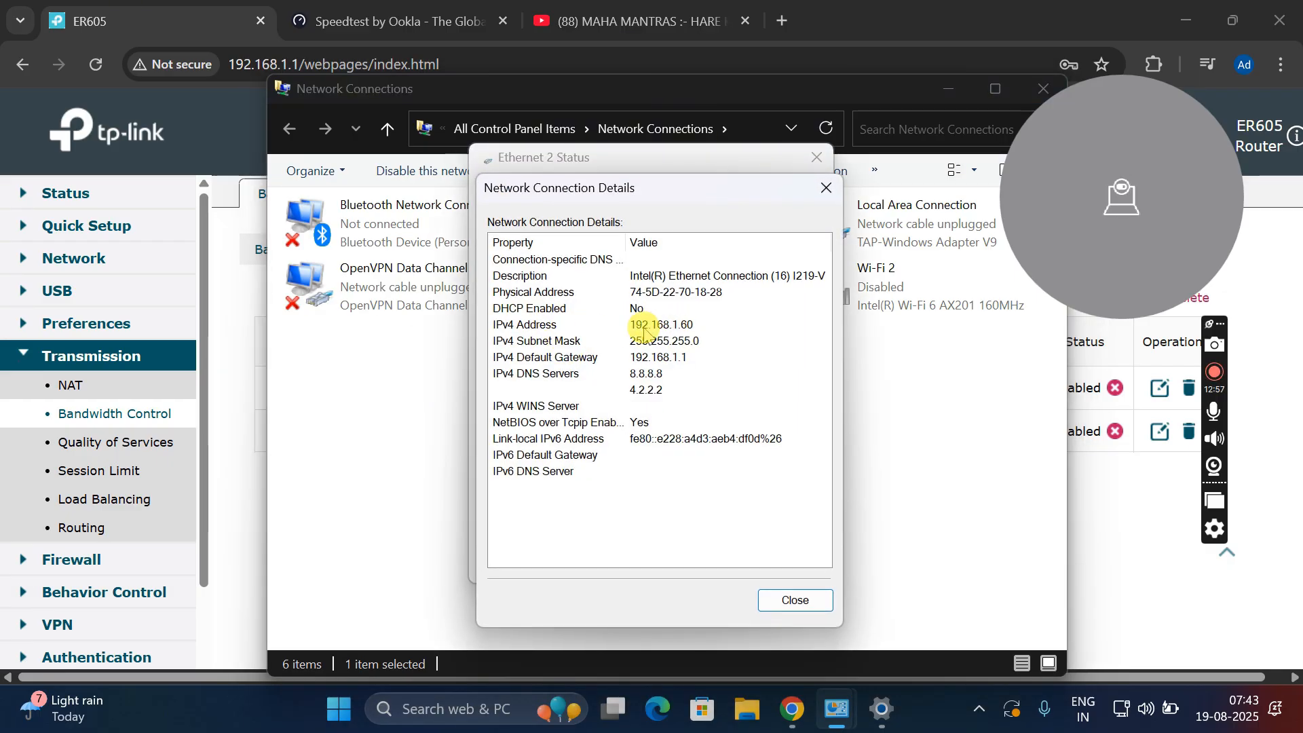
{"action": "left_click", "coordinate": [785, 592]}
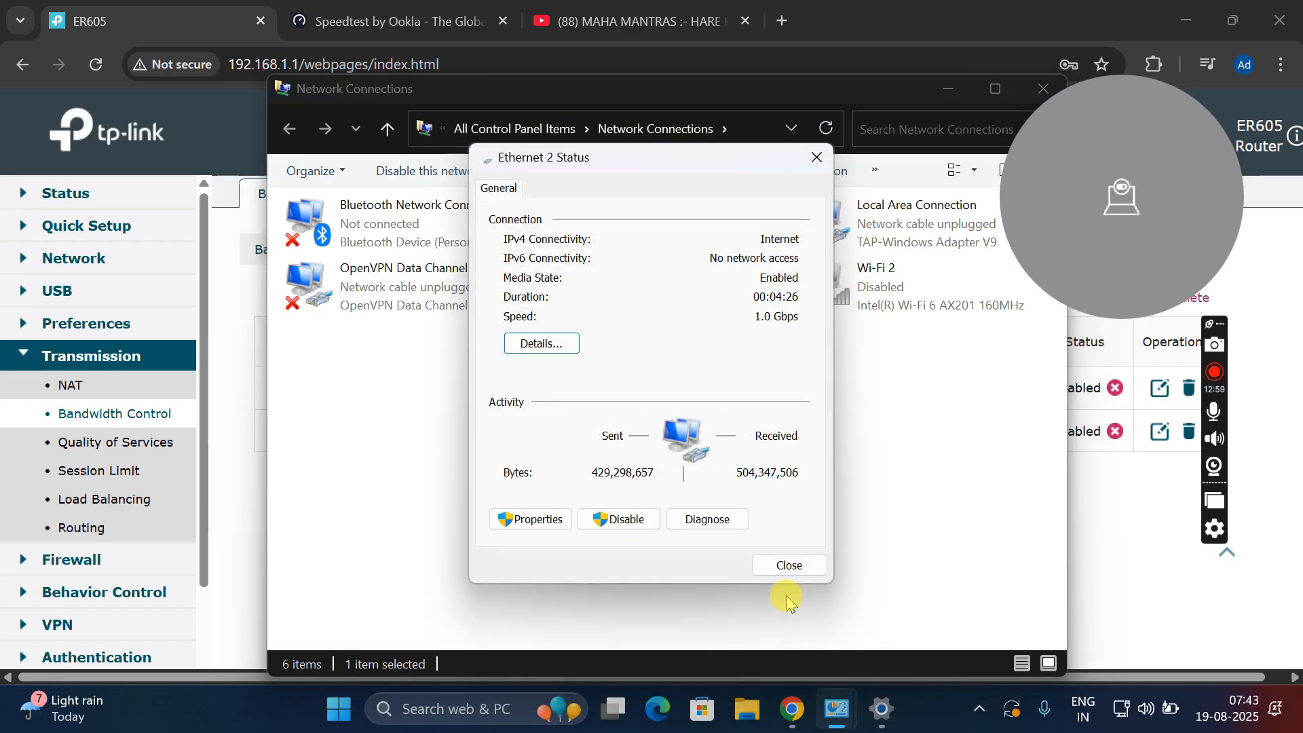
Close the Ethernet 2 status, disable and re-enable the adapter to restart its connection, and minimize Network Connections.
{"action": "left_click", "coordinate": [774, 567]}
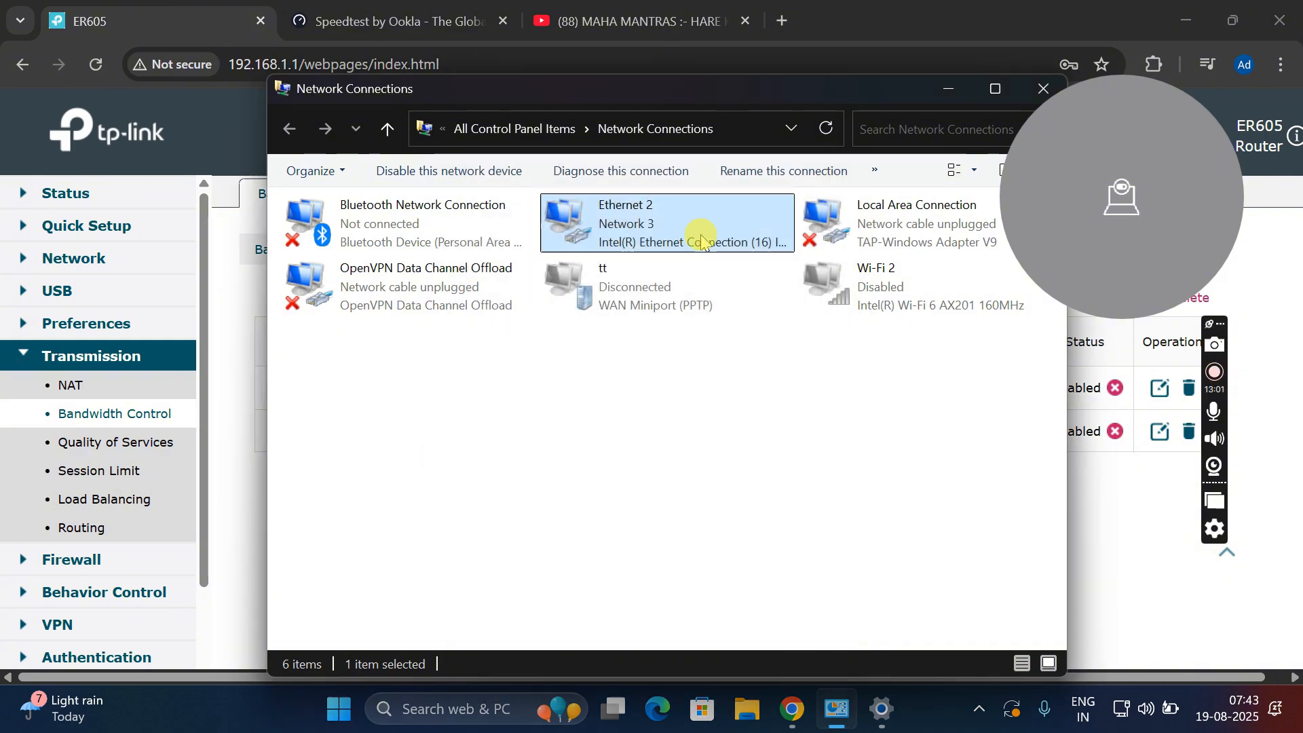
{"action": "right_click", "coordinate": [627, 234]}
{"action": "left_click", "coordinate": [662, 246]}
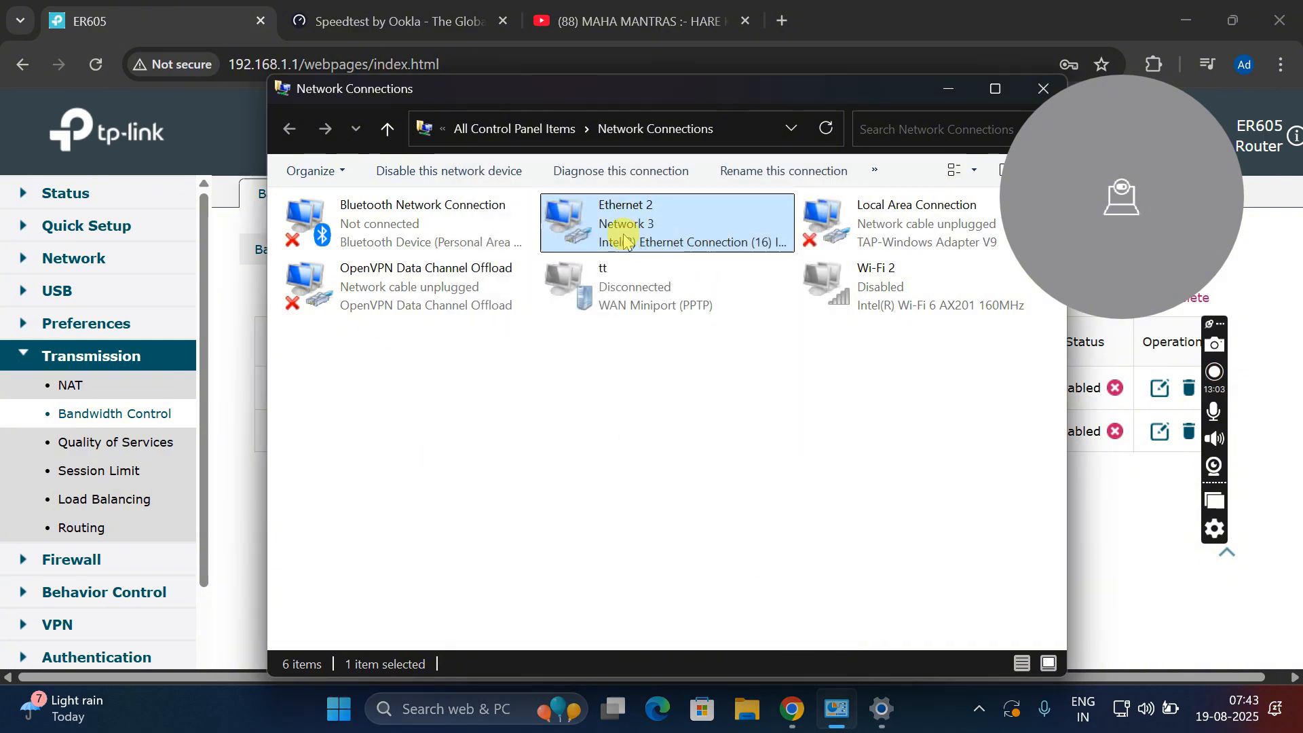
{"action": "right_click", "coordinate": [602, 232]}
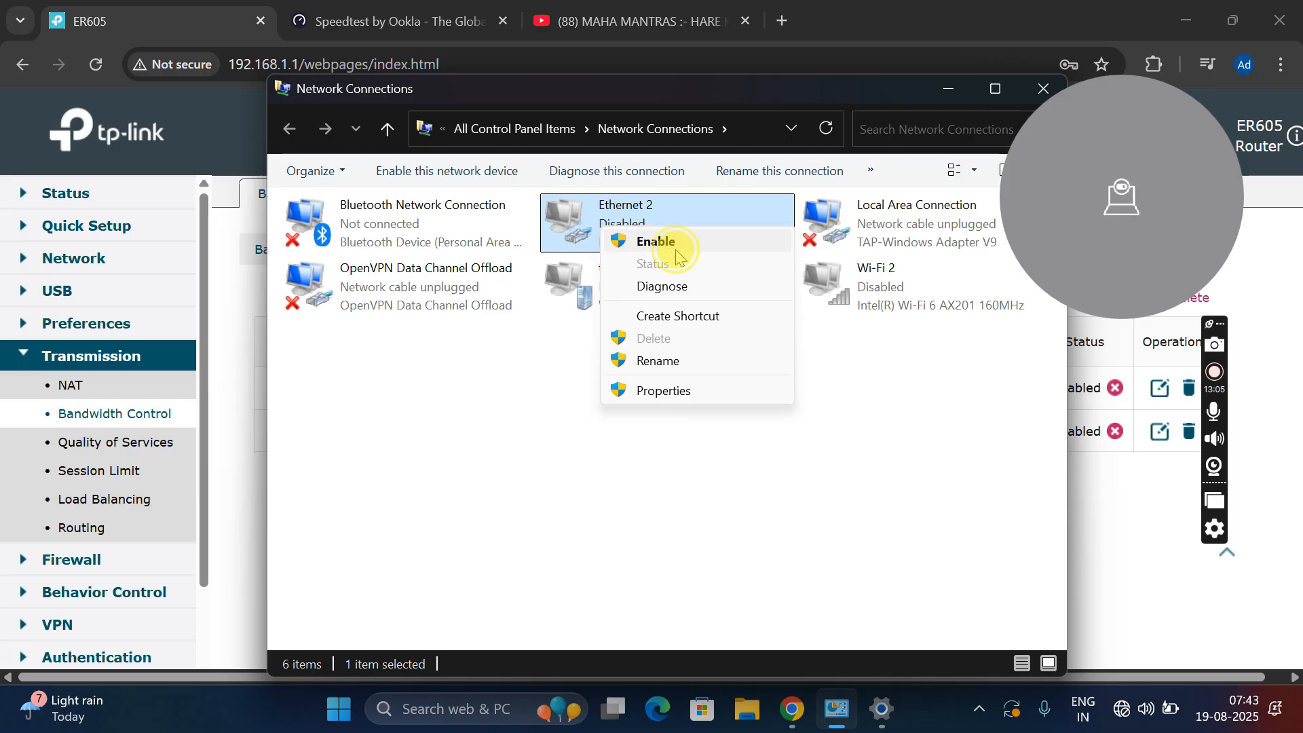
{"action": "left_click", "coordinate": [662, 243]}
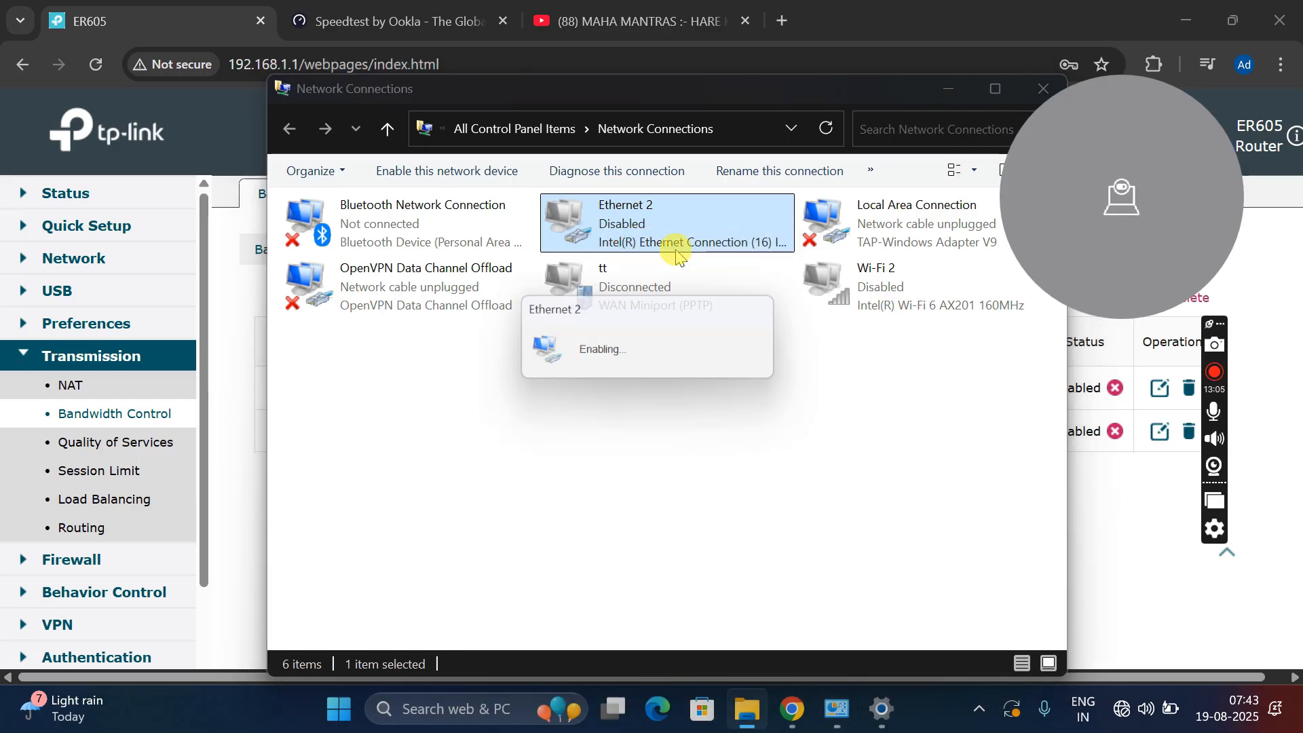
{"action": "left_click", "coordinate": [950, 95]}
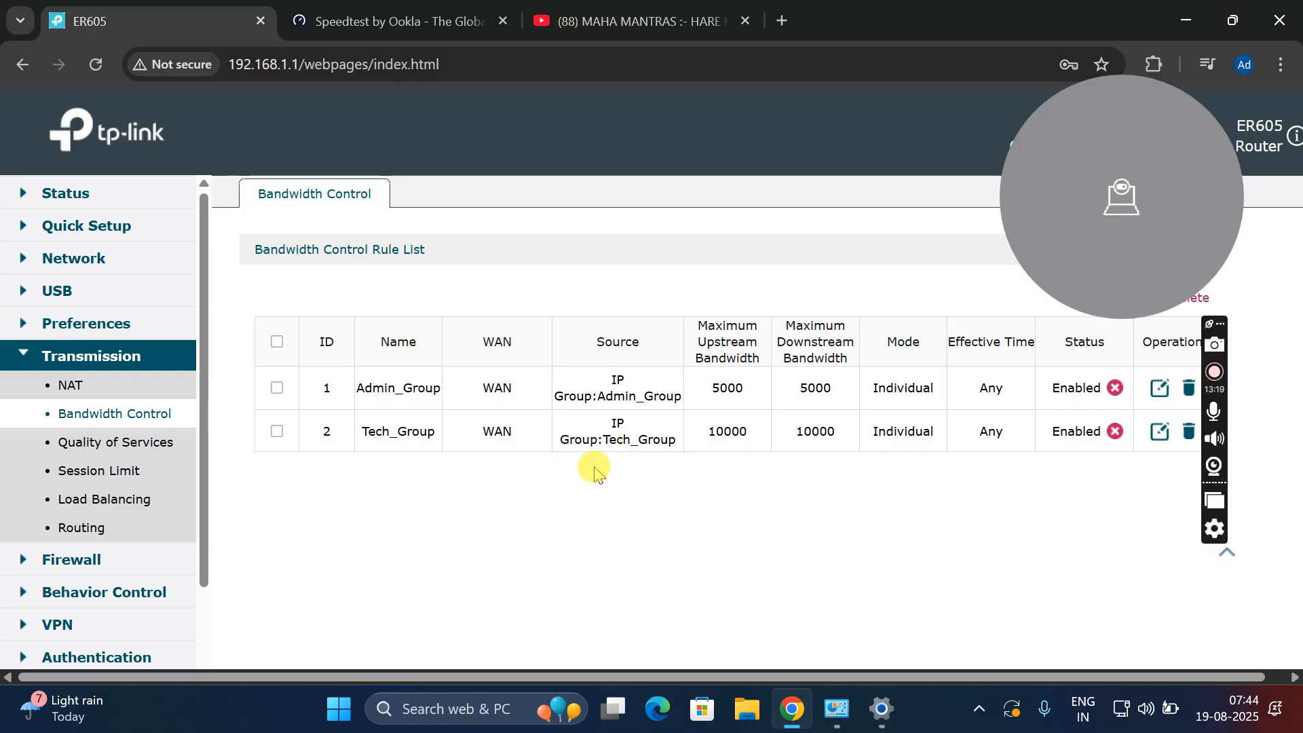
Rerun the Speedtest by Ookla test from the new static IP address to check the 10000 Kbps Tech_Group limit.
{"action": "left_click", "coordinate": [425, 20]}
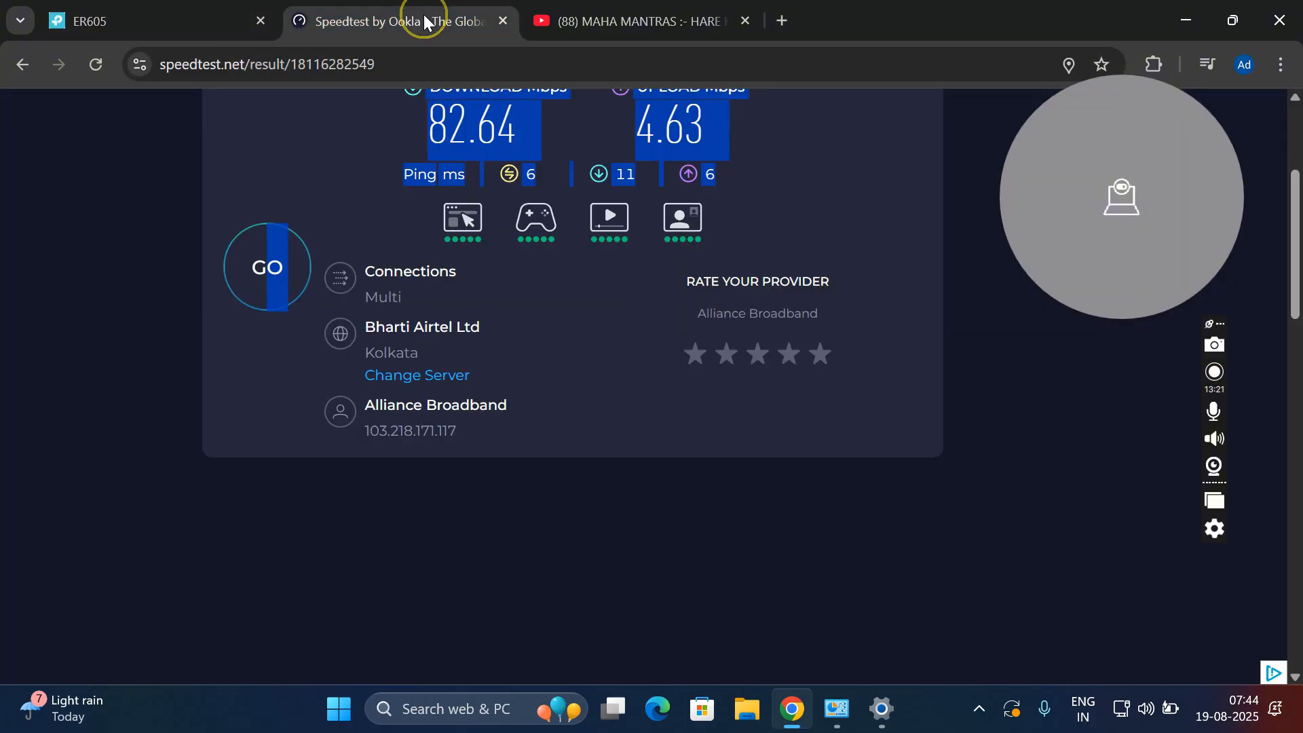
{"action": "left_click", "coordinate": [272, 270]}
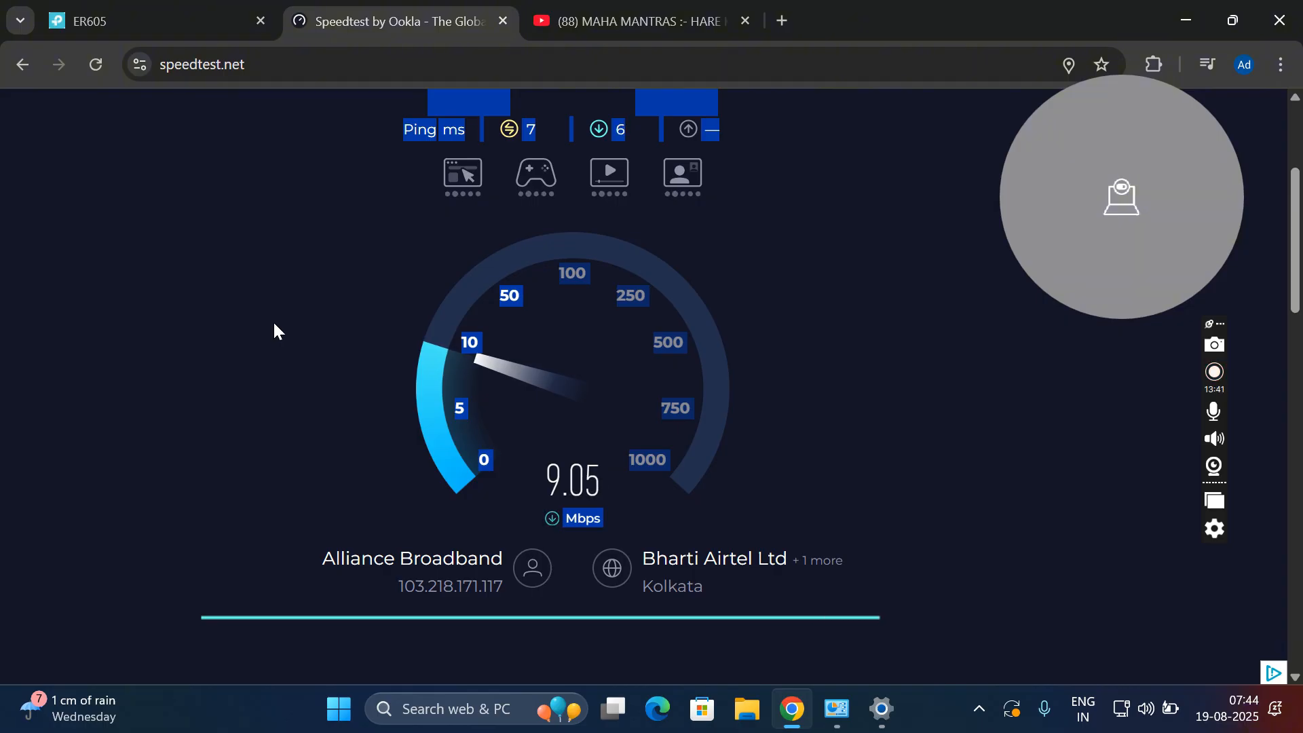
{"action": "left_click", "coordinate": [253, 330]}
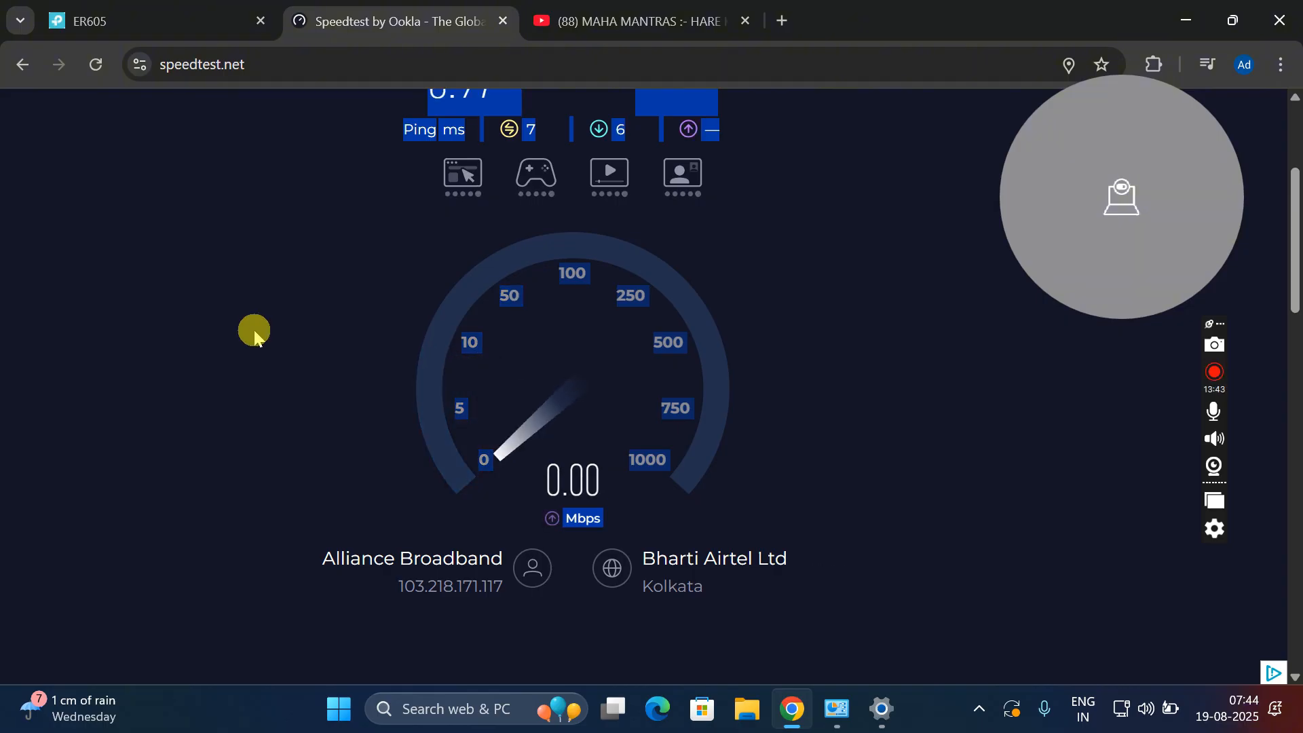